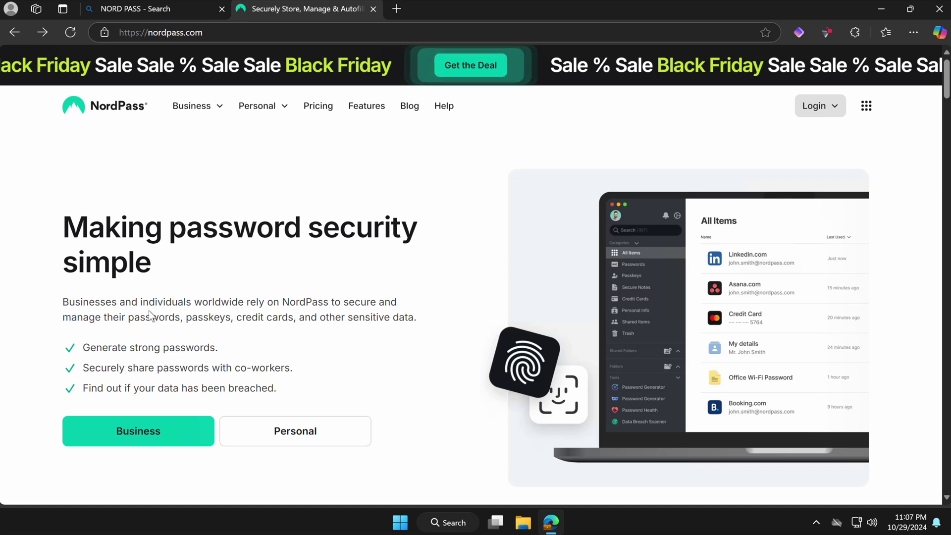
Step: Highlight phrases in the NordPass intro text, such as 'passwords, passkeys', 'credit' and 'sensitive'
left_click_drag(128, 317, 233, 319)
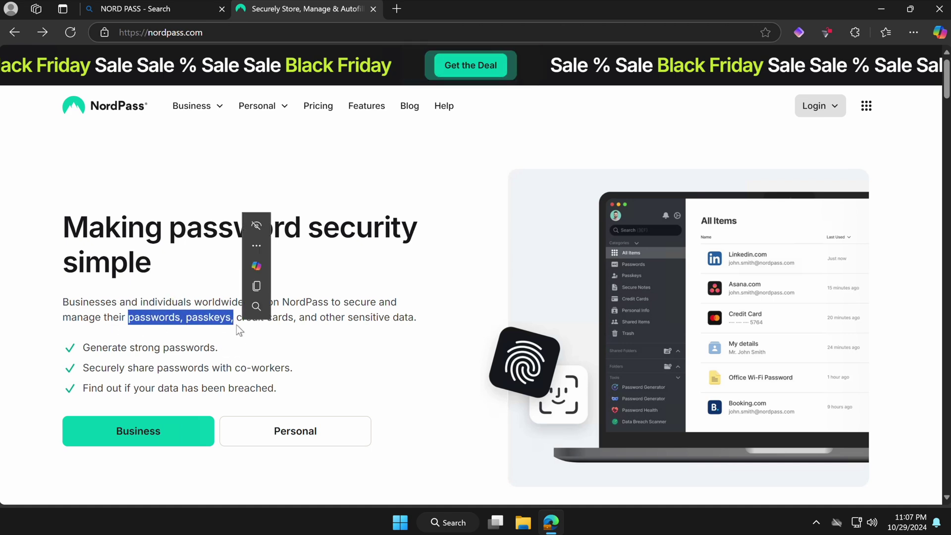
left_click(241, 320)
double_click(250, 317)
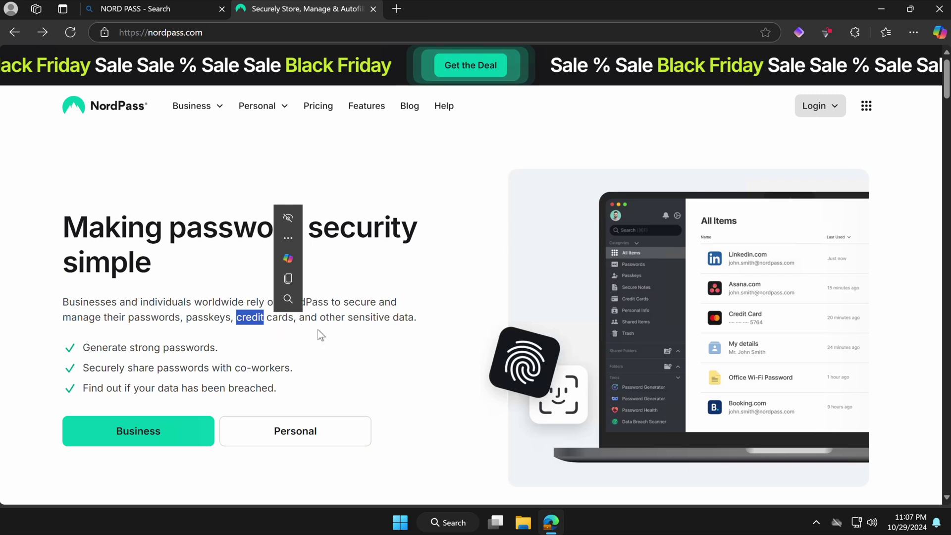
double_click(308, 317)
left_click(393, 322)
double_click(392, 320)
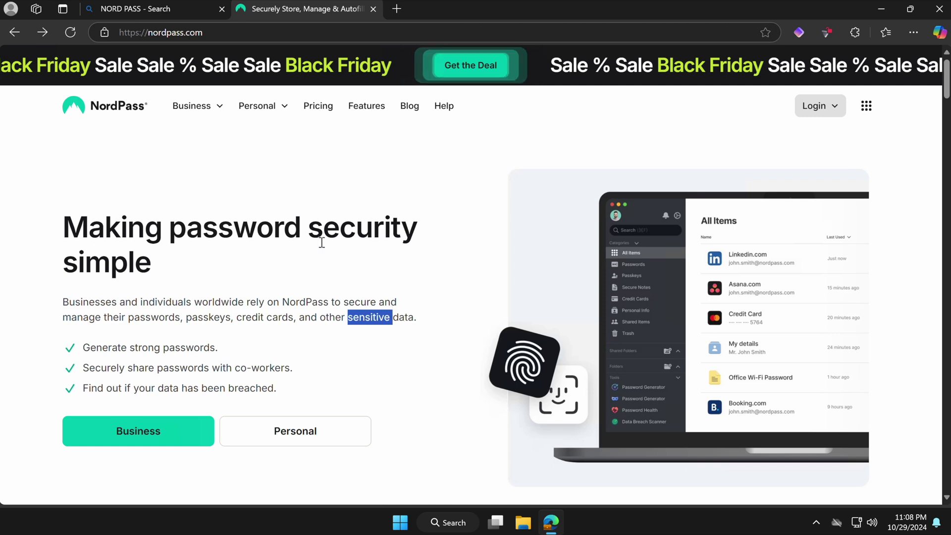
left_click(358, 278)
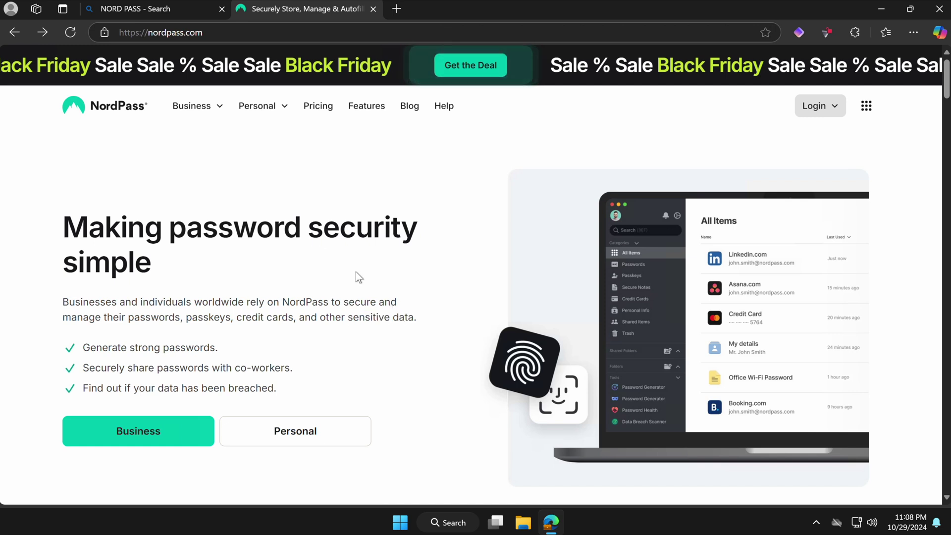
Step: Scroll through the NordPass home page to review its content
scroll(387, 241, "down", 3)
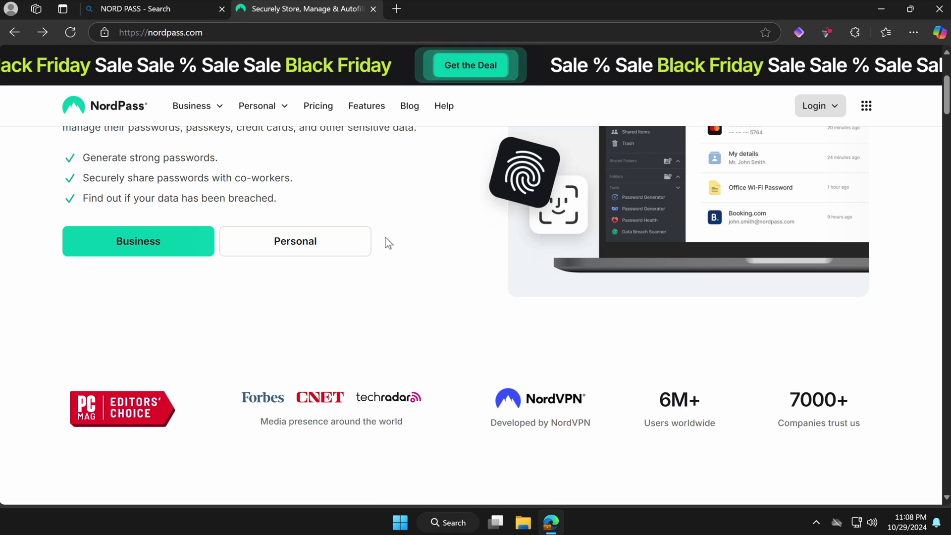
scroll(385, 240, "down", 2)
scroll(374, 329, "down", 2)
scroll(376, 325, "down", 8)
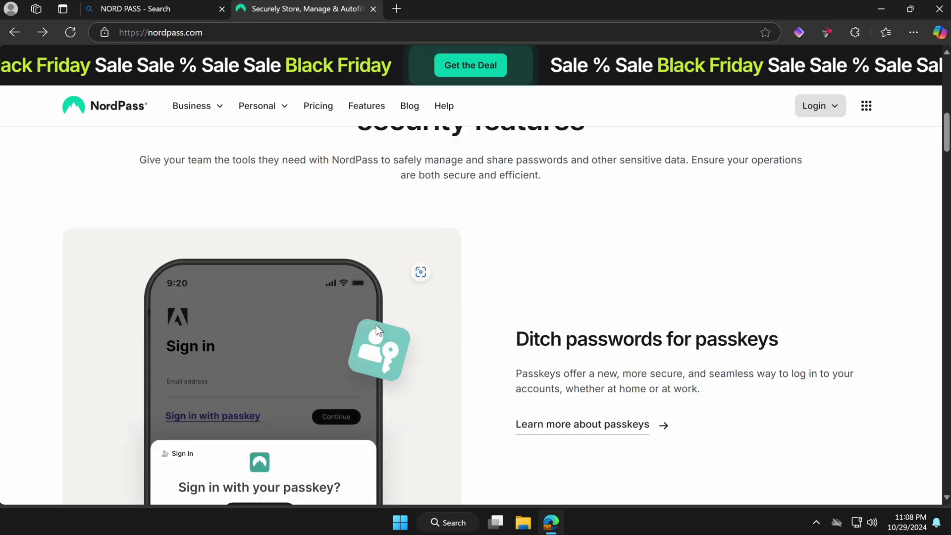
scroll(368, 317, "down", 2)
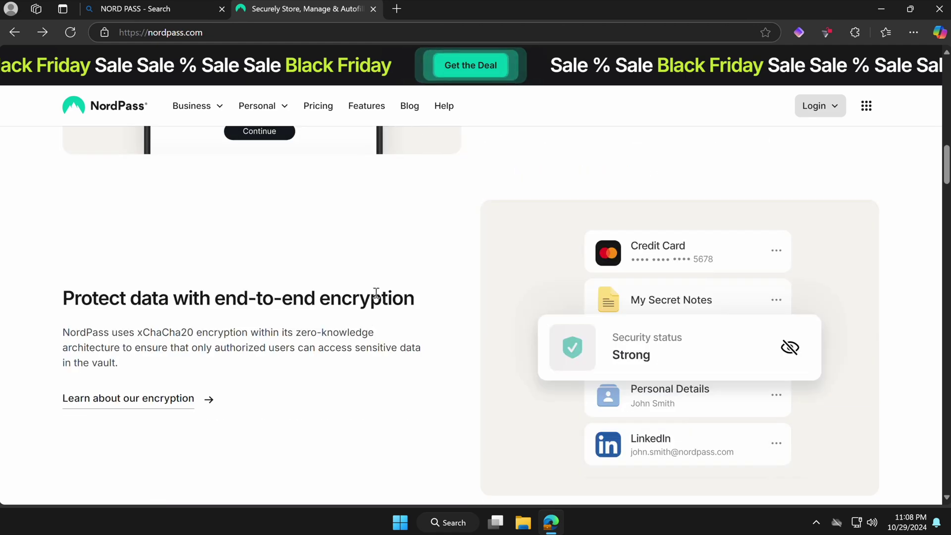
scroll(376, 293, "down", 2)
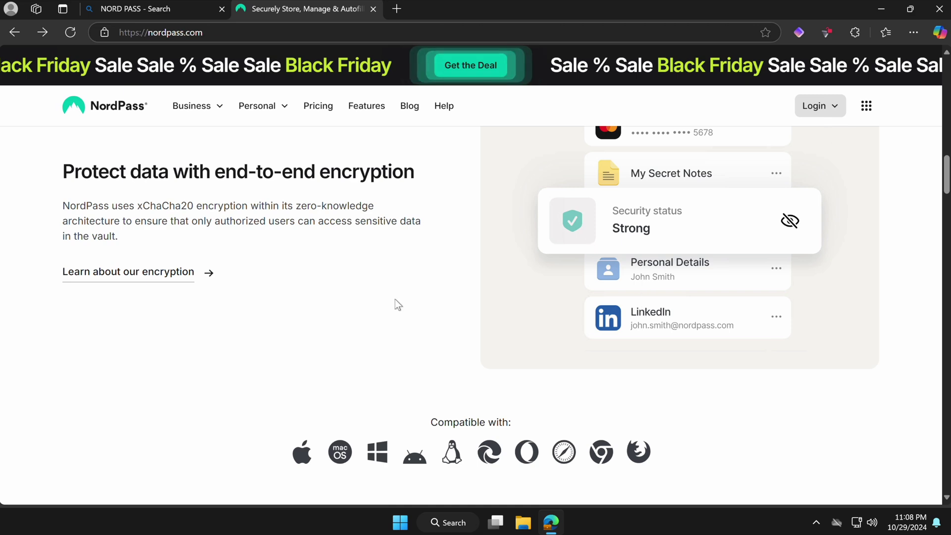
scroll(414, 299, "down", 5)
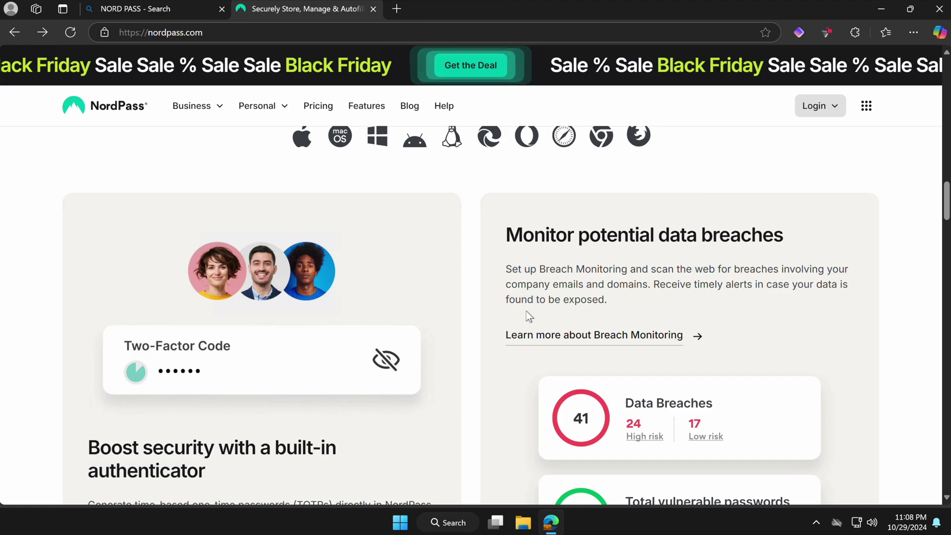
scroll(526, 310, "down", 4)
scroll(514, 308, "down", 5)
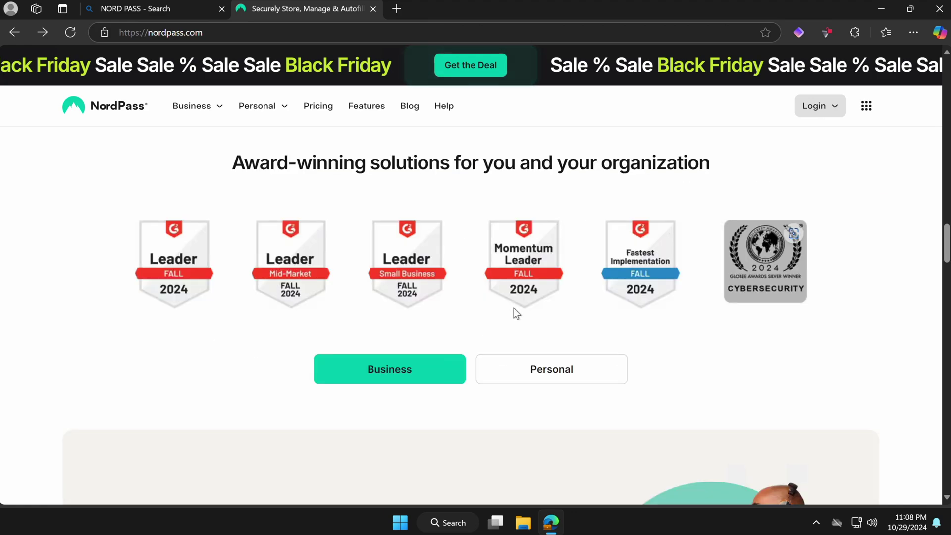
scroll(513, 308, "down", 5)
scroll(515, 310, "up", 4)
scroll(513, 297, "down", 10)
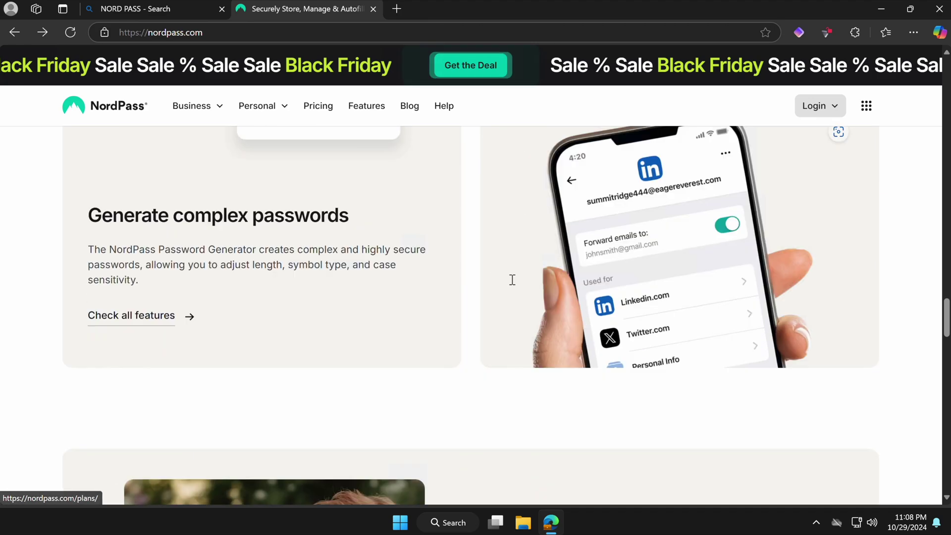
scroll(512, 280, "down", 5)
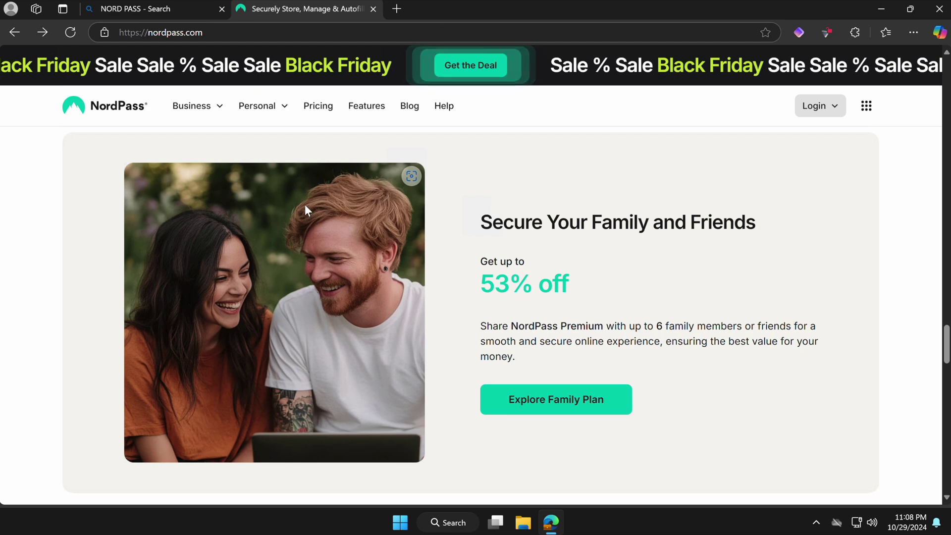
scroll(382, 196, "down", 4)
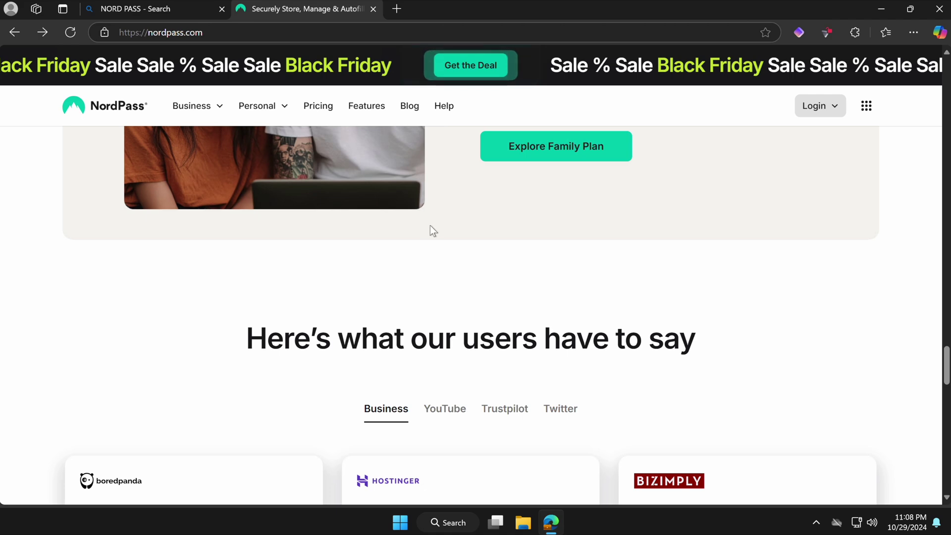
scroll(429, 225, "down", 5)
scroll(429, 225, "up", 10)
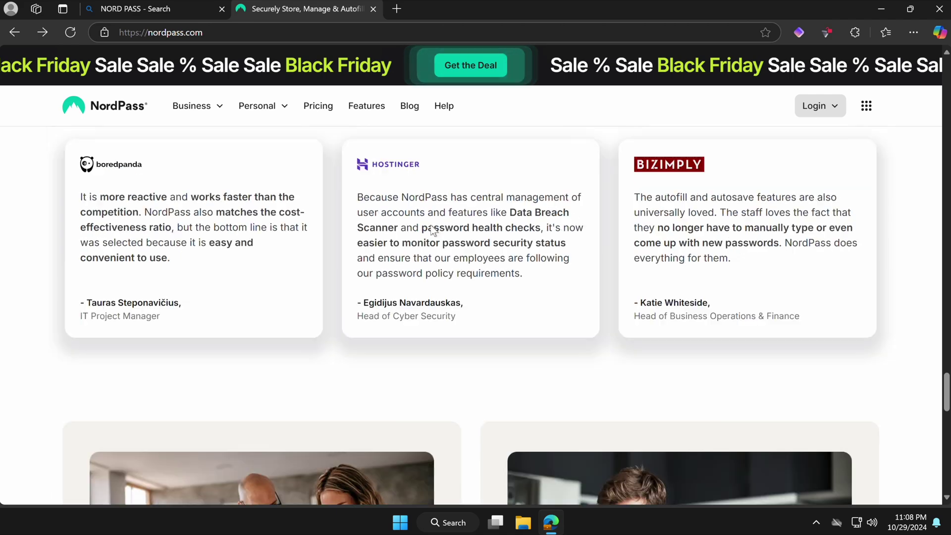
scroll(431, 228, "down", 5)
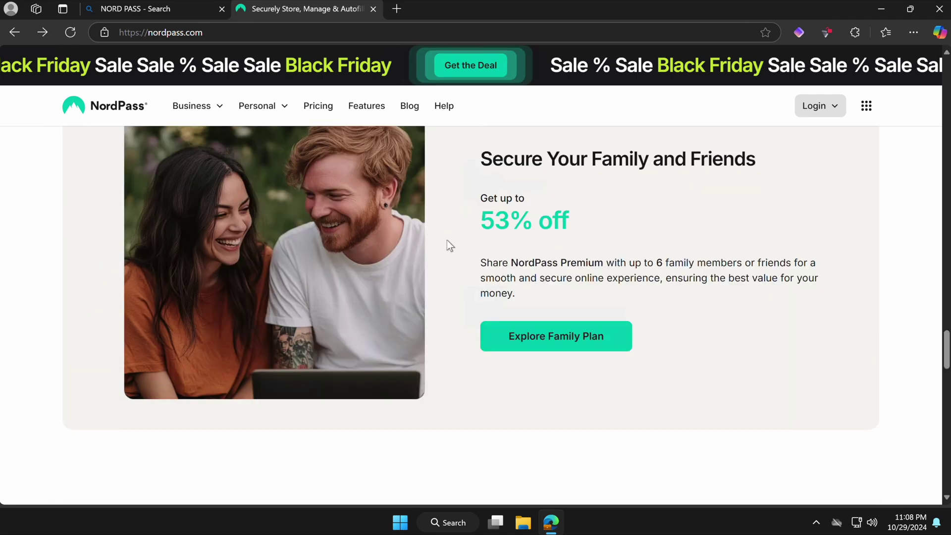
scroll(431, 225, "up", 5)
scroll(430, 224, "down", 5)
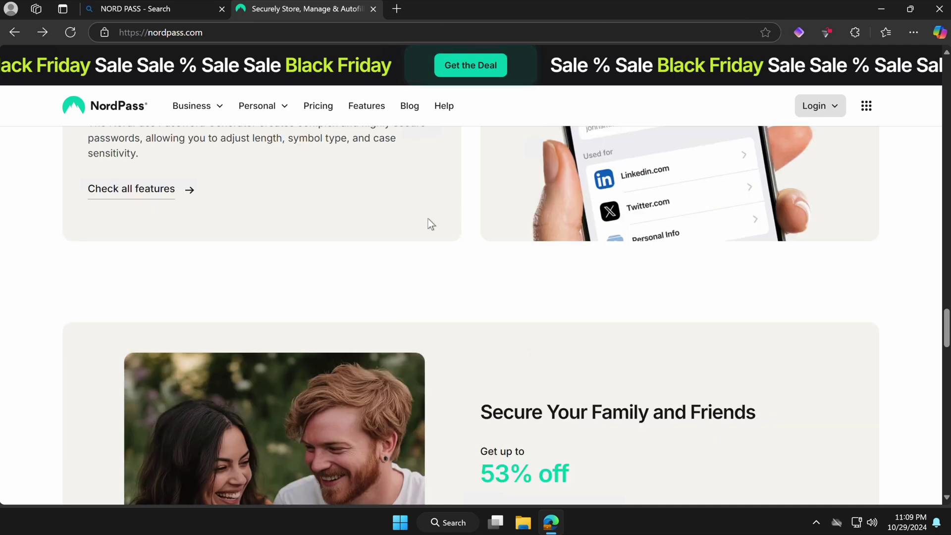
scroll(428, 218, "up", 5)
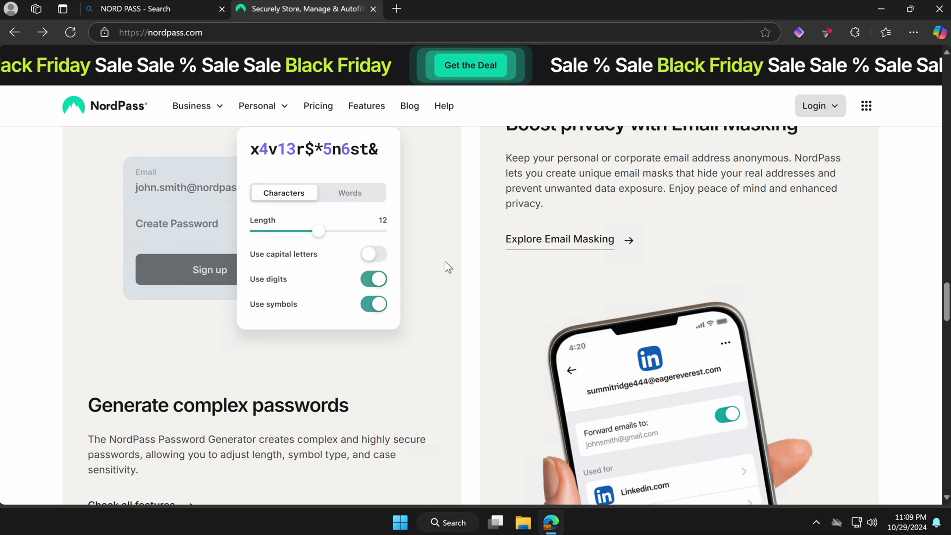
scroll(445, 262, "down", 10)
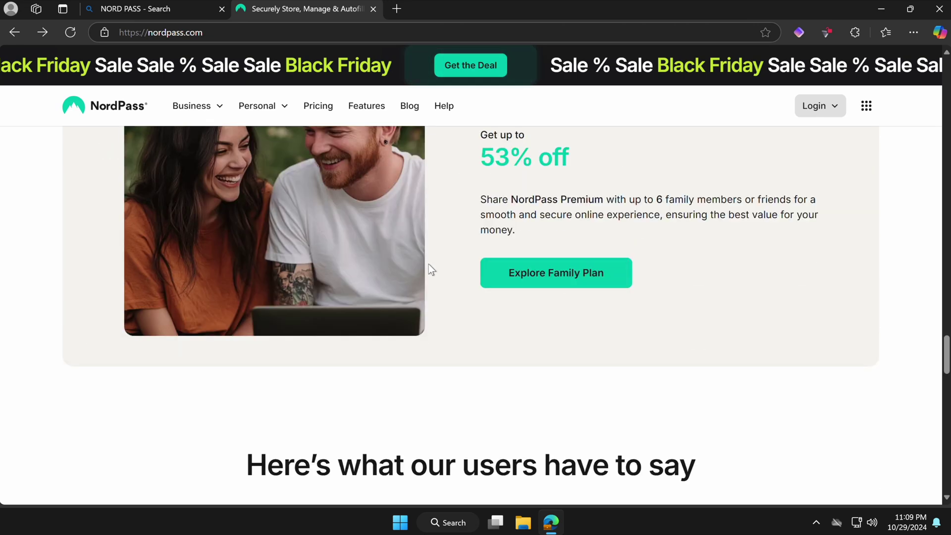
scroll(426, 266, "up", 12)
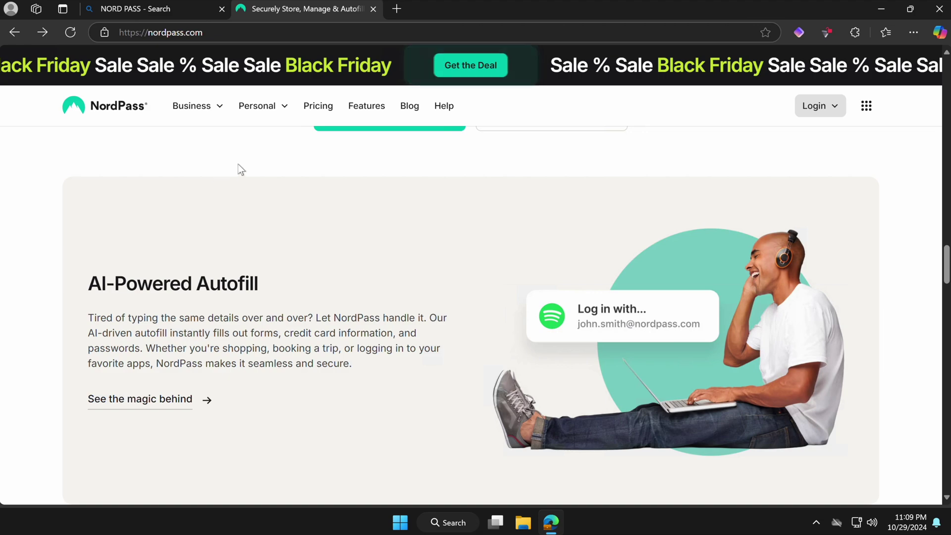
scroll(243, 169, "down", 8)
scroll(310, 242, "up", 3)
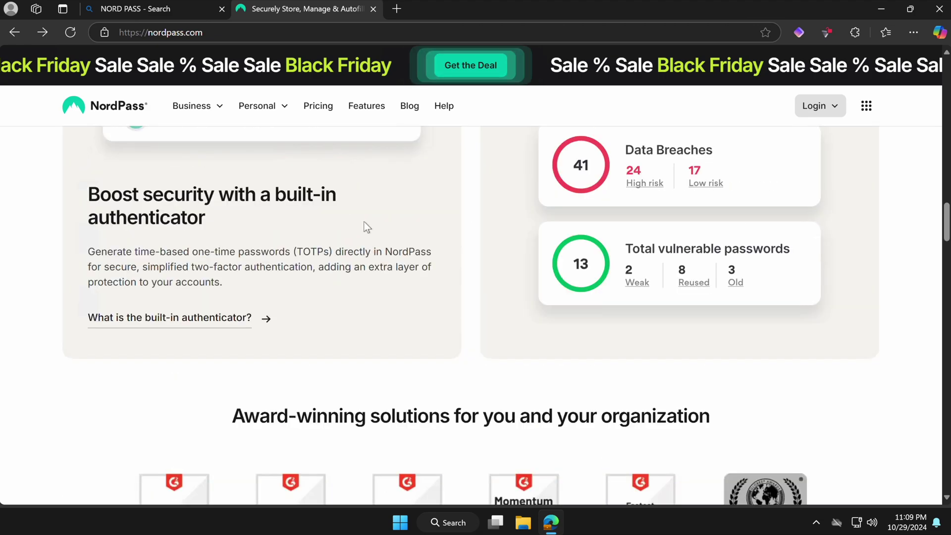
scroll(366, 227, "up", 15)
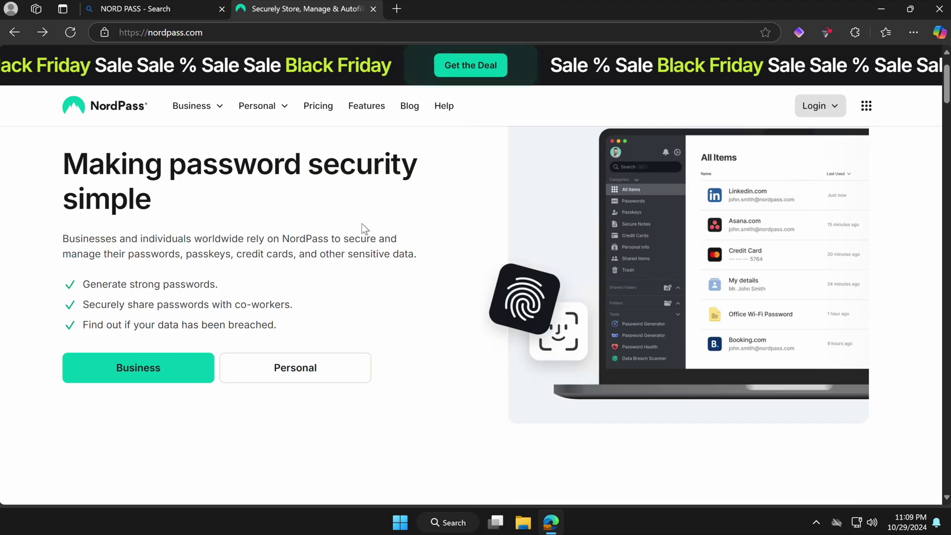
scroll(366, 230, "up", 1)
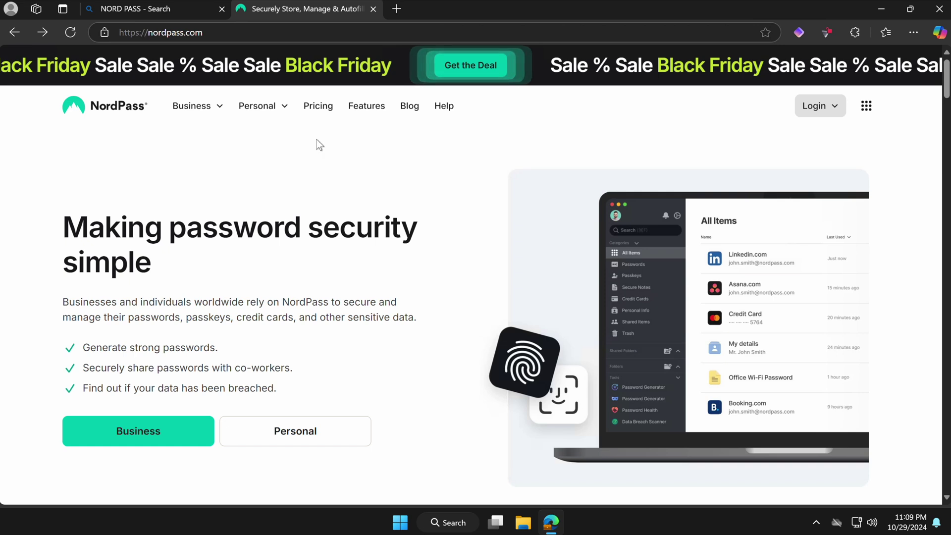
mouse_move(195, 114)
scroll(345, 218, "down", 1)
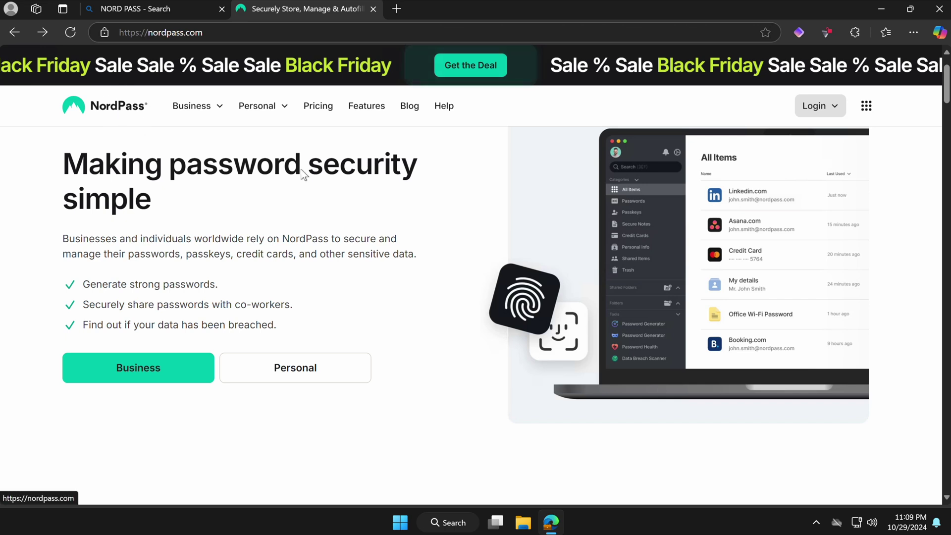
scroll(346, 180, "up", 1)
Step: Open and close the account login options menu a few times
left_click(837, 108)
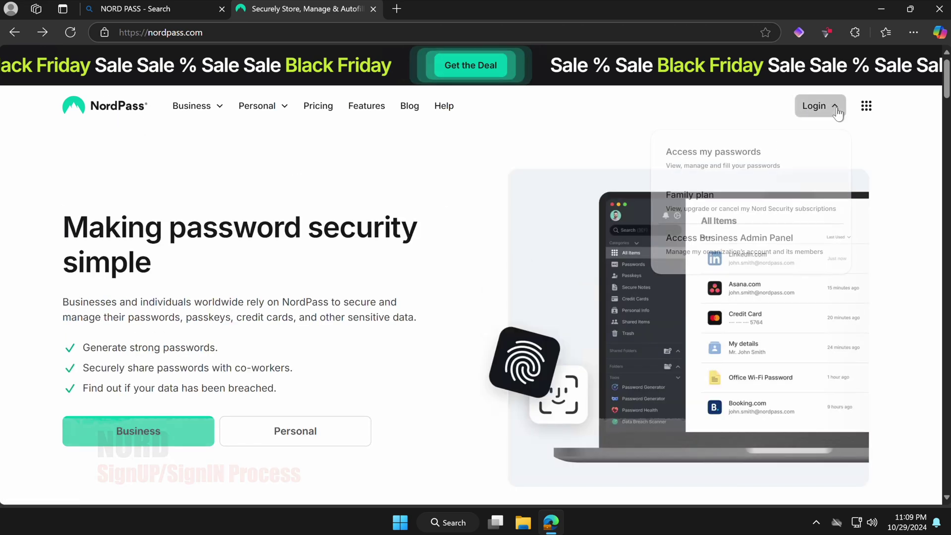
left_click(836, 111)
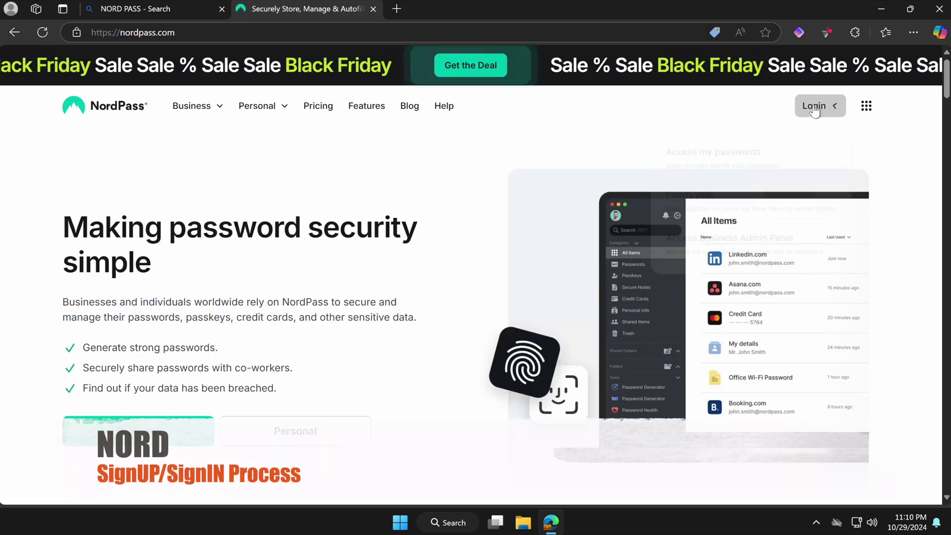
left_click(815, 110)
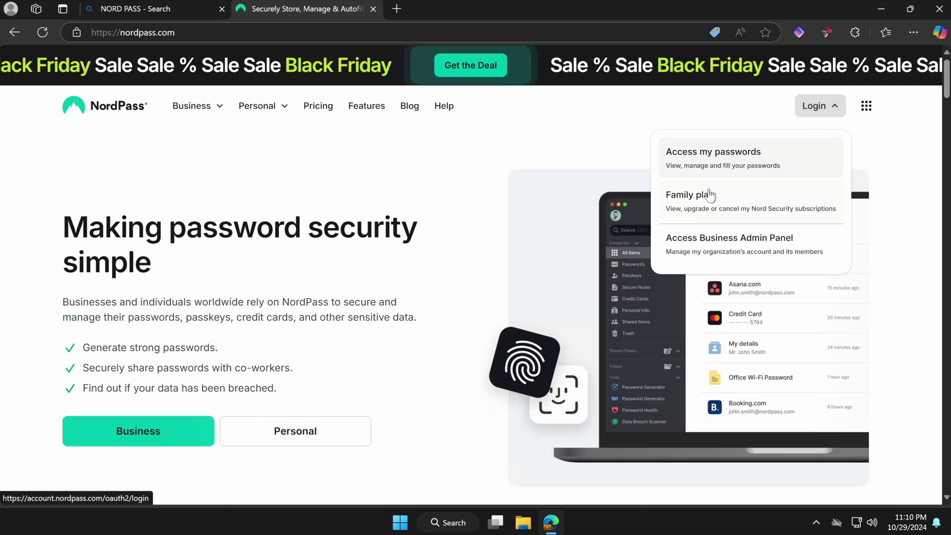
left_click(510, 246)
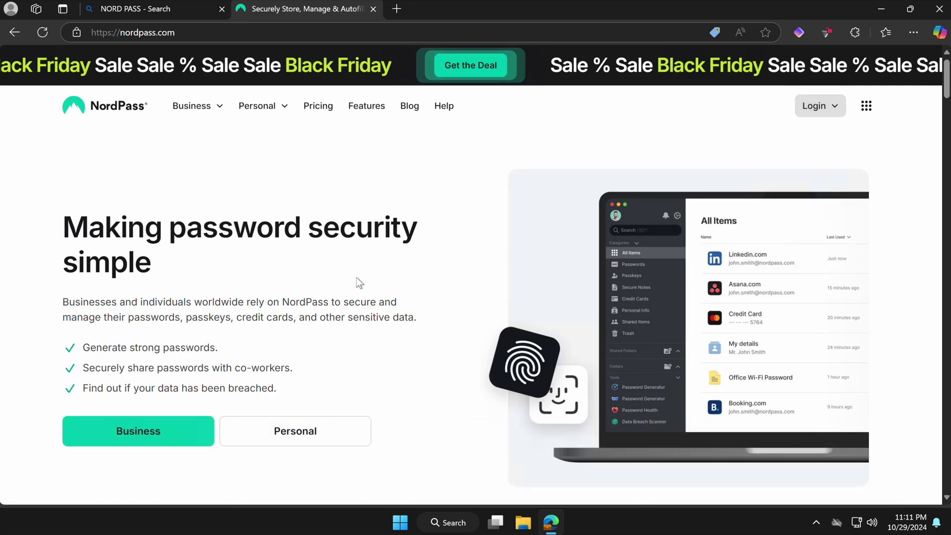
left_click(827, 109)
left_click(385, 374)
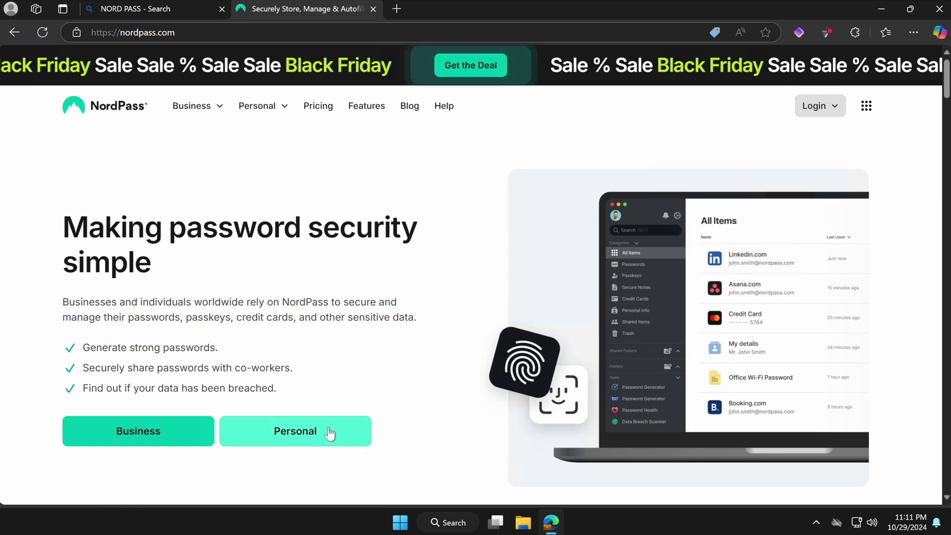
Step: Go to the personal plans and pricing page and highlight the Free plan's price
left_click(329, 433)
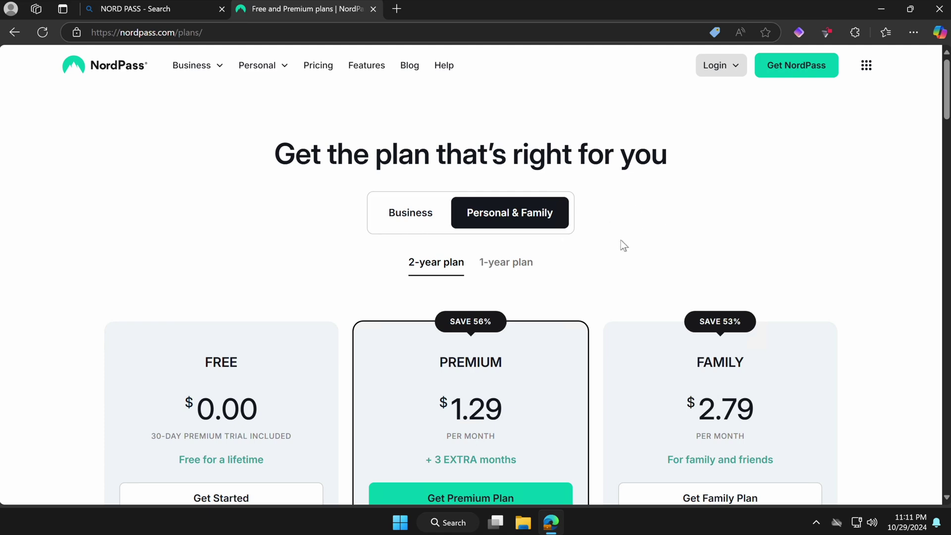
scroll(621, 233, "down", 4)
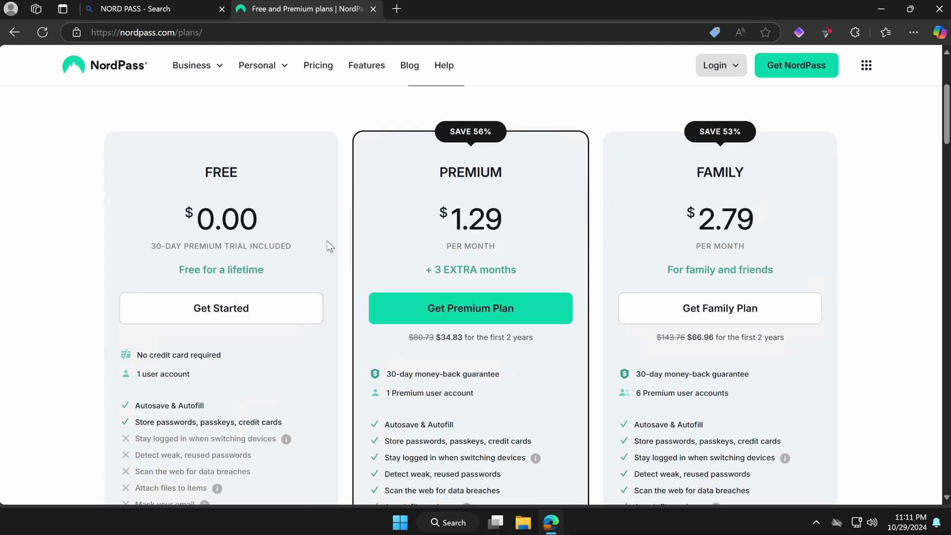
scroll(316, 224, "down", 3)
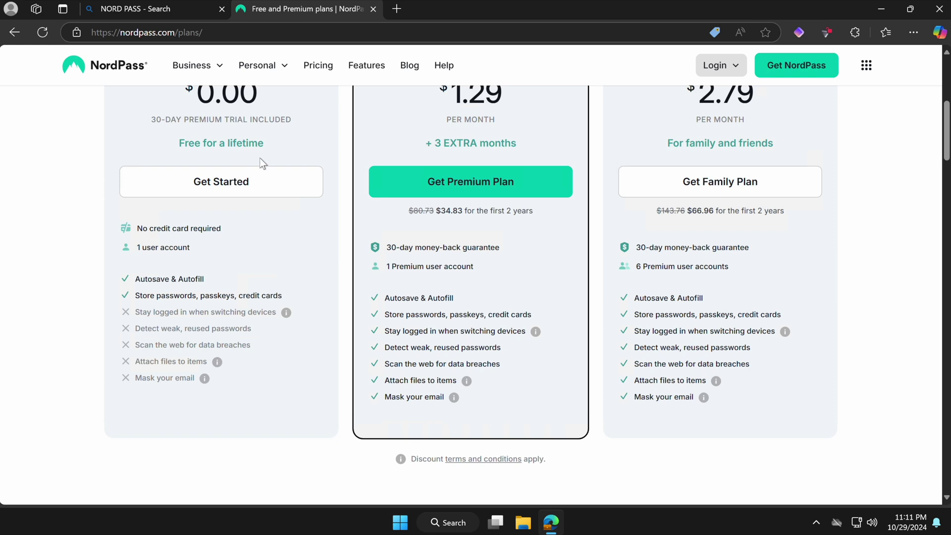
scroll(263, 164, "up", 1)
left_click_drag(260, 160, 171, 154)
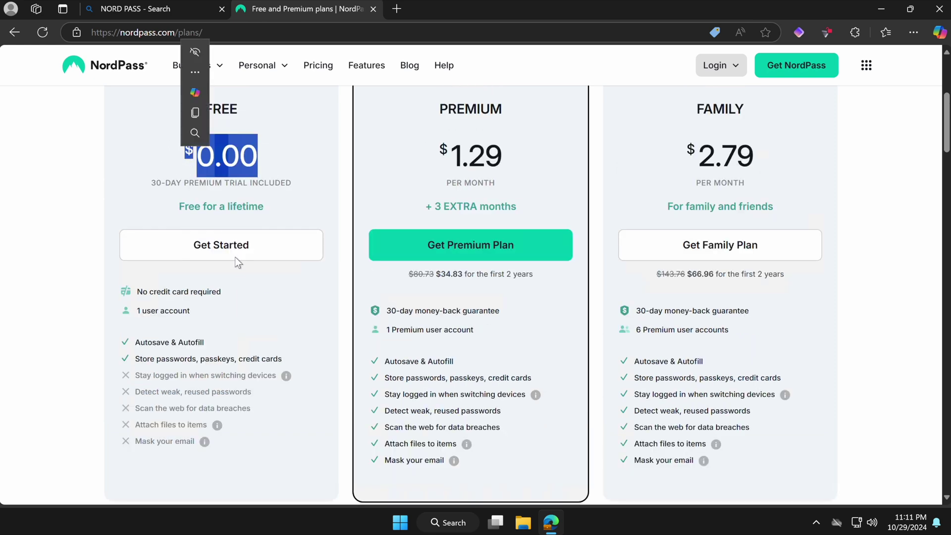
left_click(302, 163)
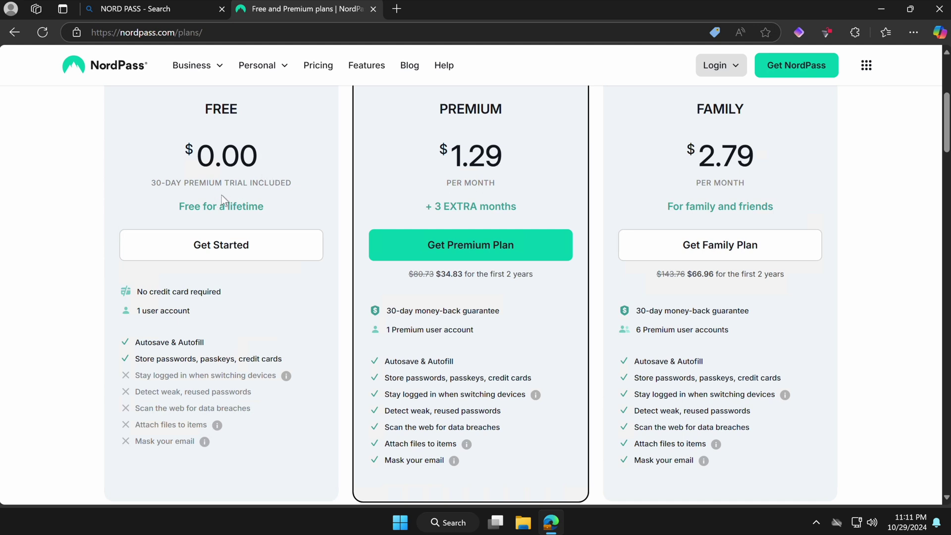
Step: Highlight the Free plan's perks: no credit card, 1 user, Autosave & Autofill, storage, missing features, lifetime tagline
left_click_drag(224, 293, 143, 292)
left_click_drag(205, 314, 134, 312)
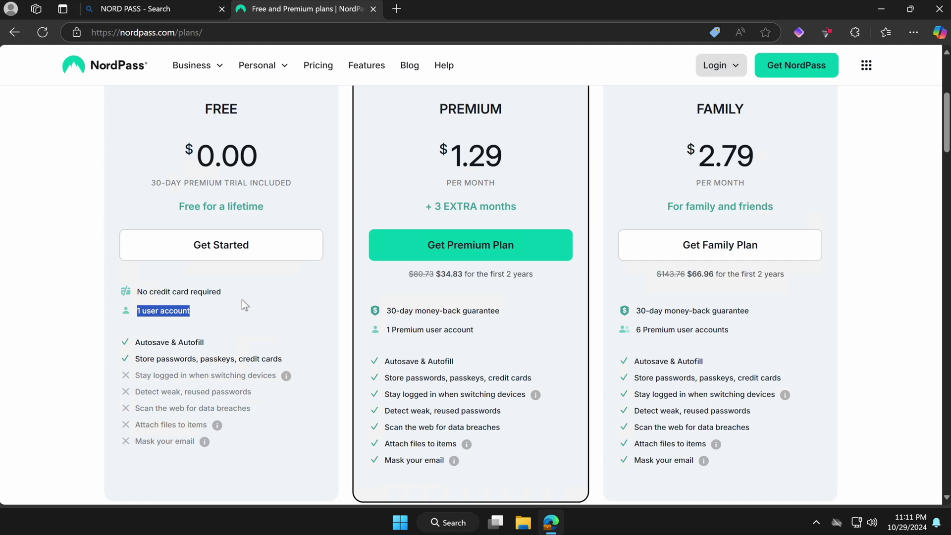
left_click_drag(204, 343, 136, 344)
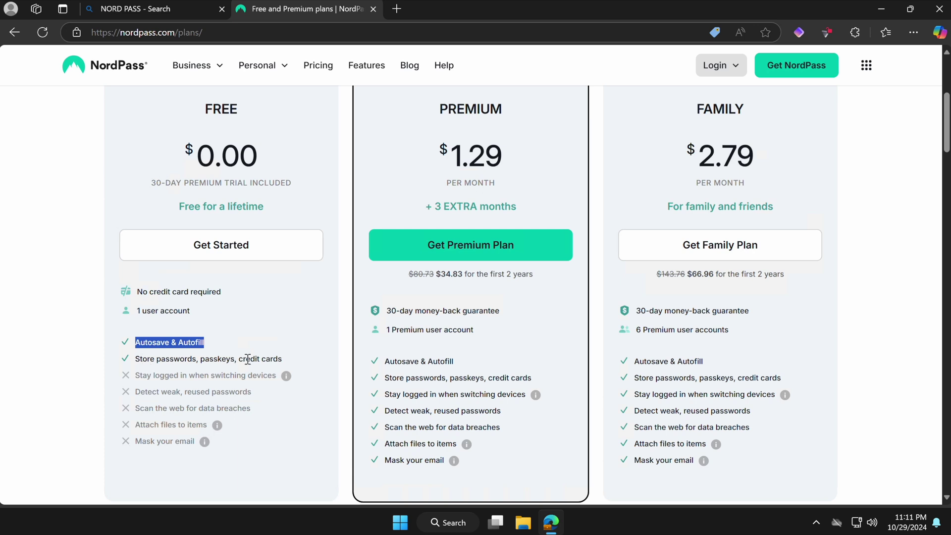
left_click_drag(283, 358, 136, 364)
left_click(276, 333)
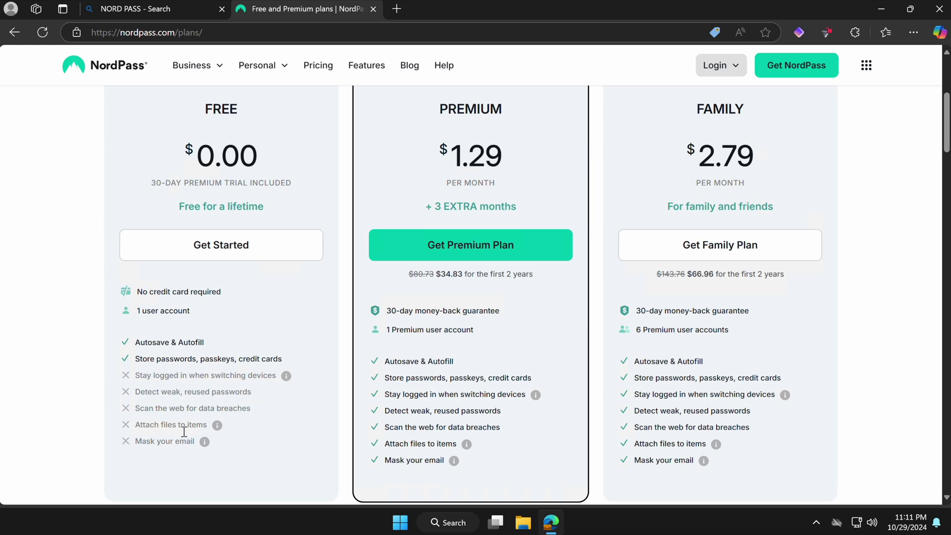
left_click_drag(189, 440, 157, 408)
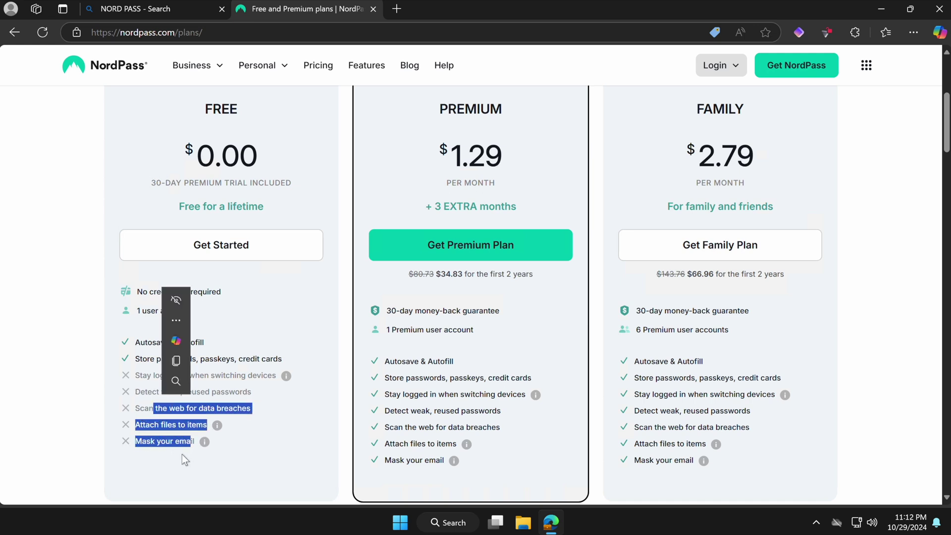
left_click(181, 446)
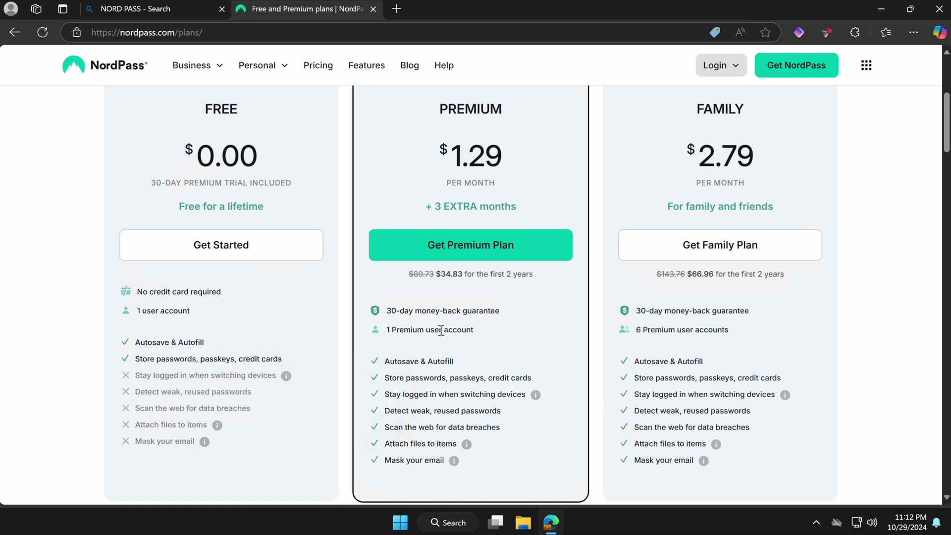
scroll(439, 330, "down", 5)
scroll(444, 330, "up", 2)
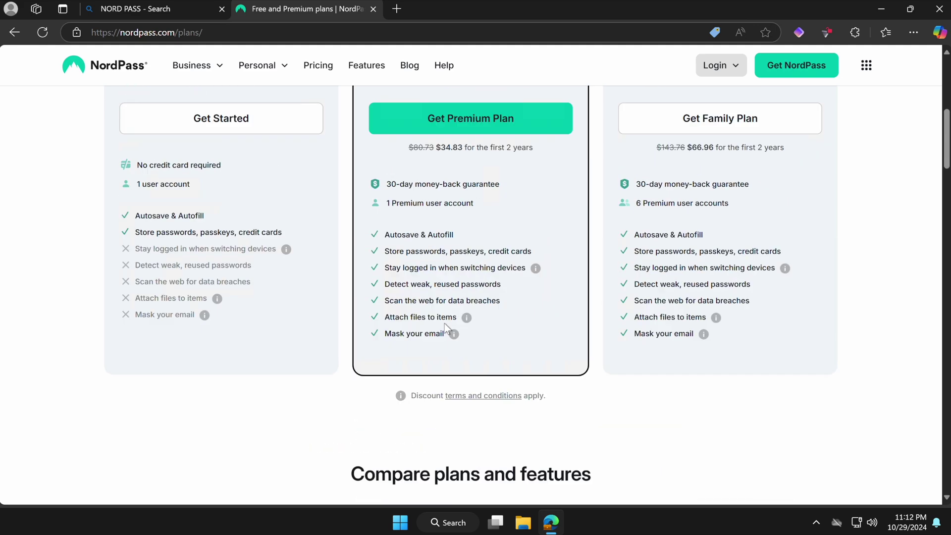
scroll(444, 324, "up", 3)
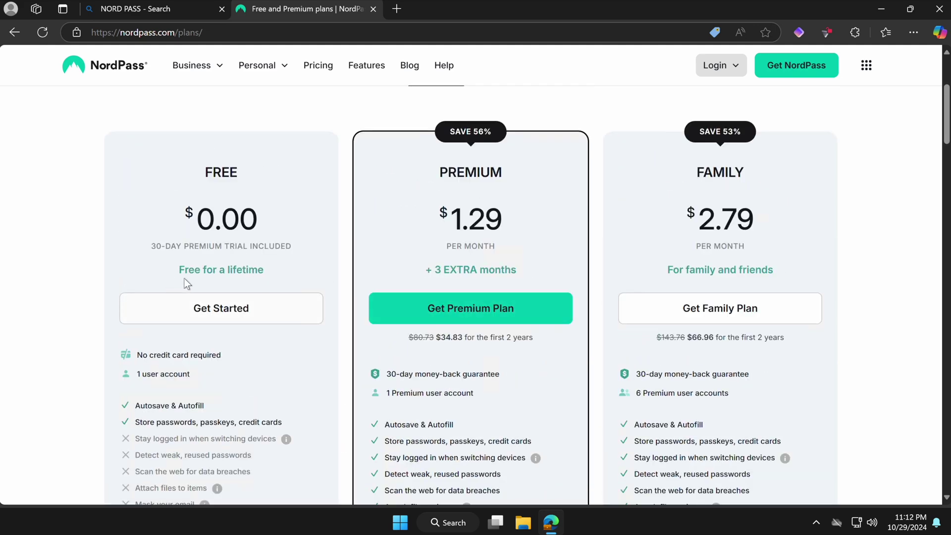
left_click_drag(246, 269, 179, 271)
Step: Start the Free plan's 30-day Premium trial by submitting the account e-mail address
left_click(223, 308)
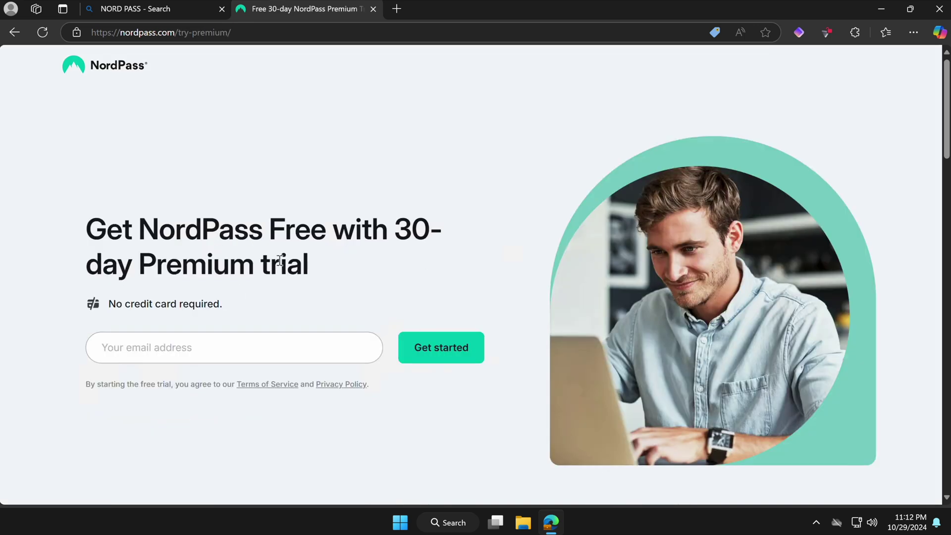
left_click_drag(314, 265, 101, 267)
left_click(326, 197)
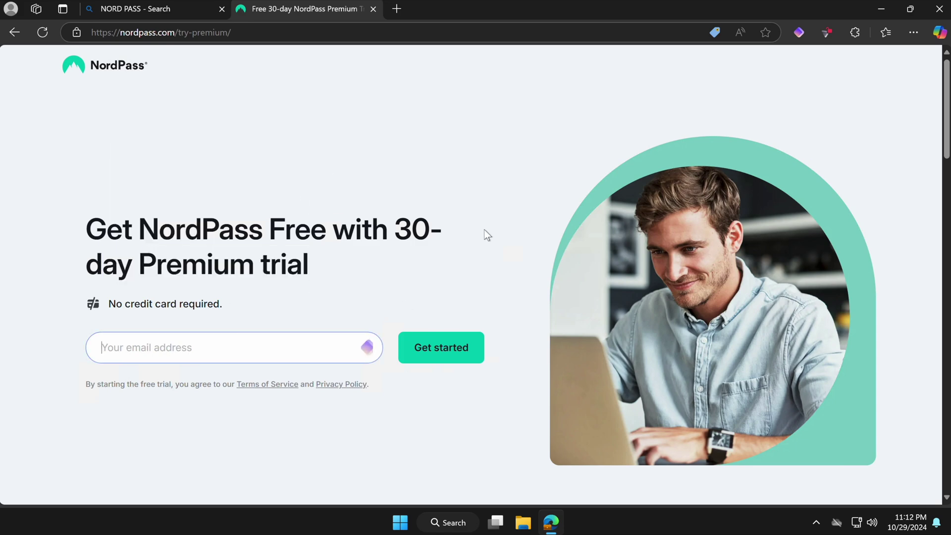
left_click(218, 359)
type("VICK")
key("Return")
key("BackSpace")
key("BackSpace")
key("BackSpace")
key("BackSpace")
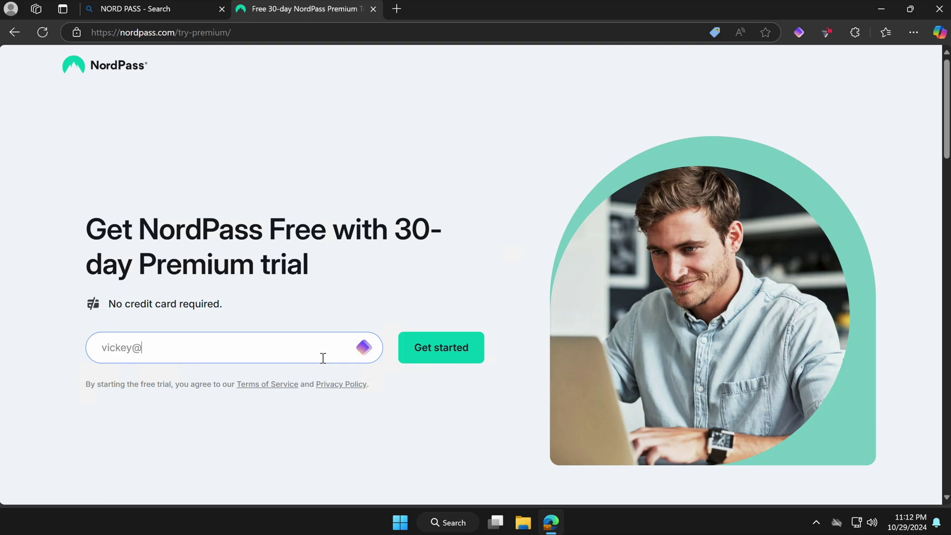
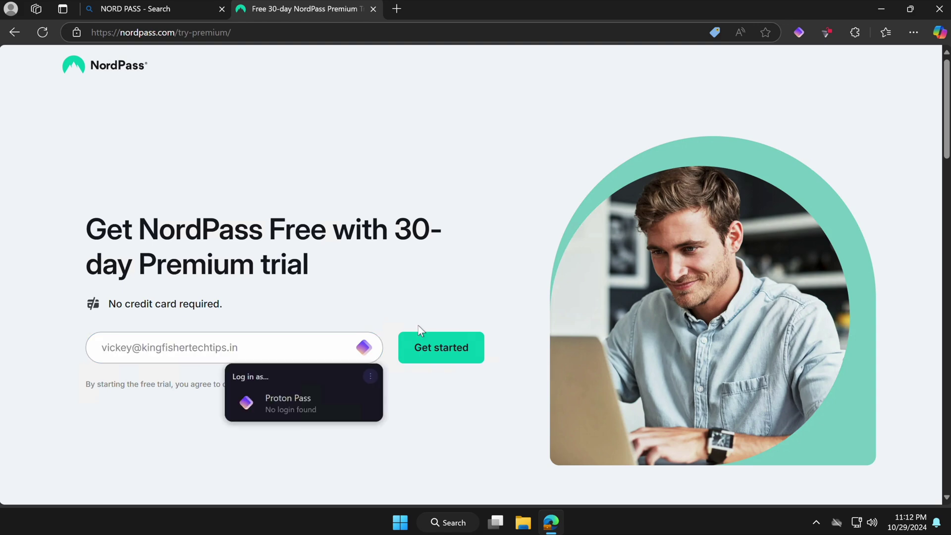
left_click(435, 348)
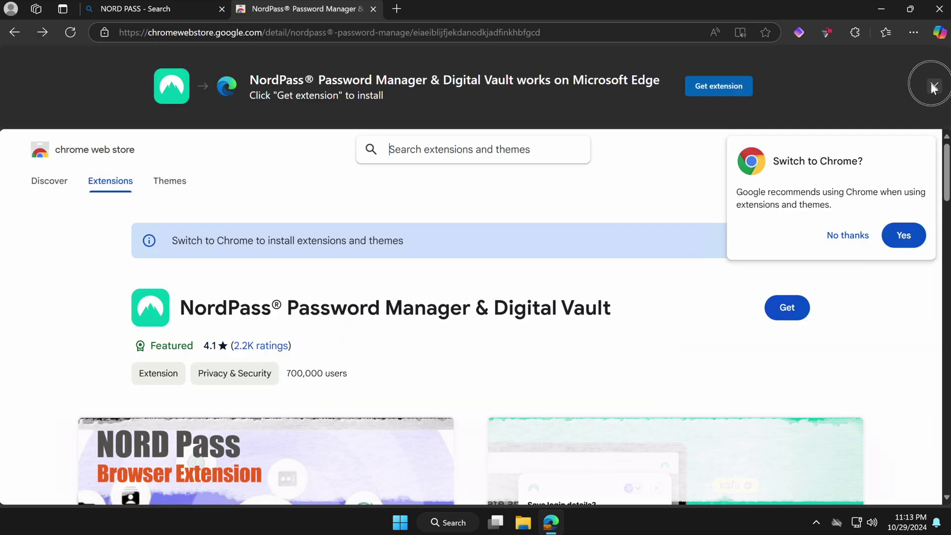
Step: Dismiss the store banner, add the NordPass Password Manager & Digital Vault extension, and open its Log In page
left_click(934, 87)
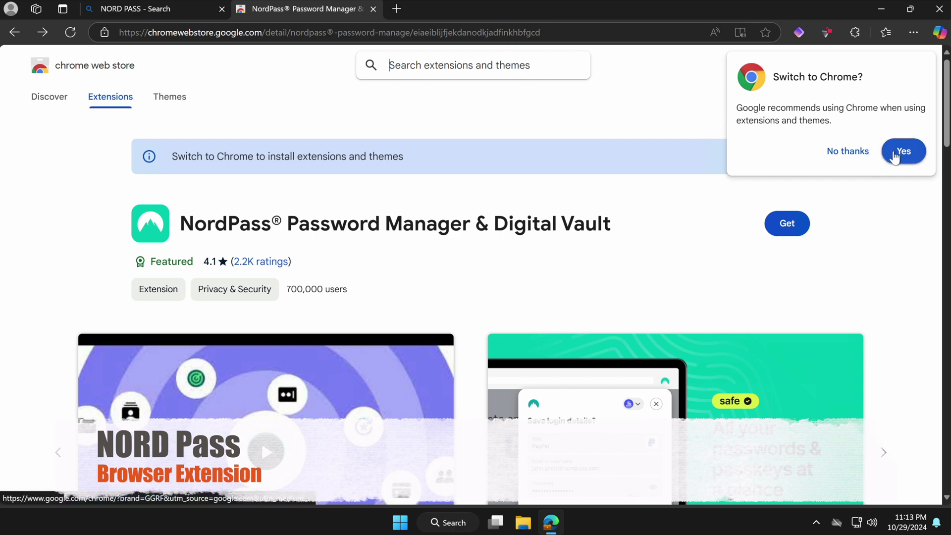
left_click(787, 224)
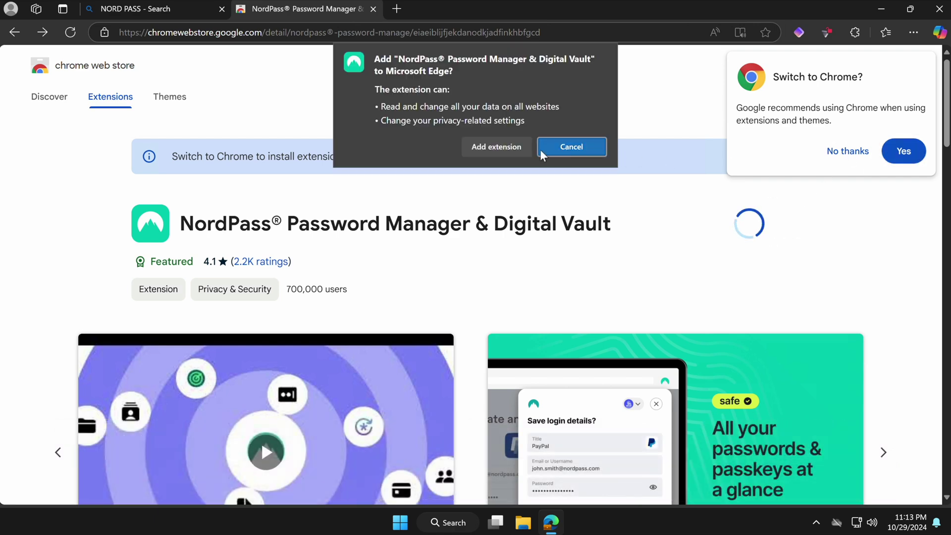
left_click(501, 148)
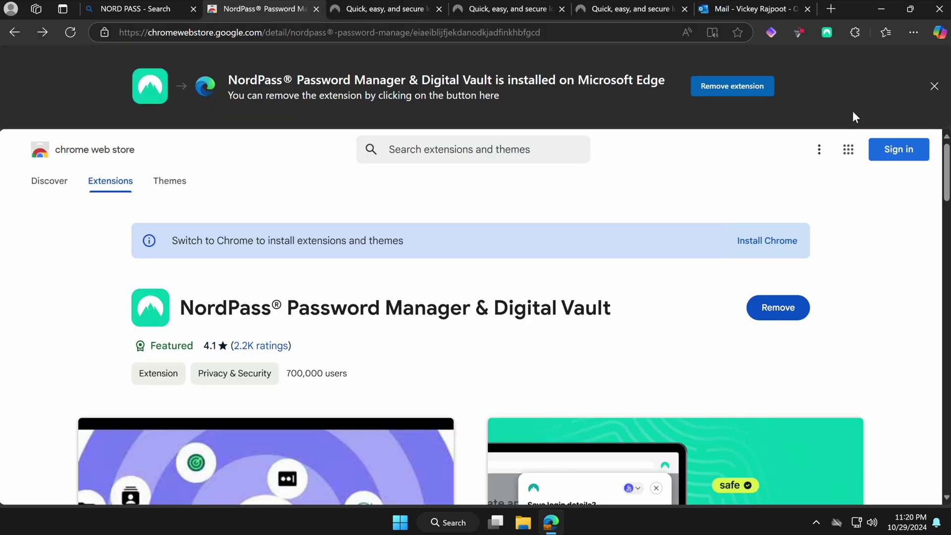
left_click(828, 32)
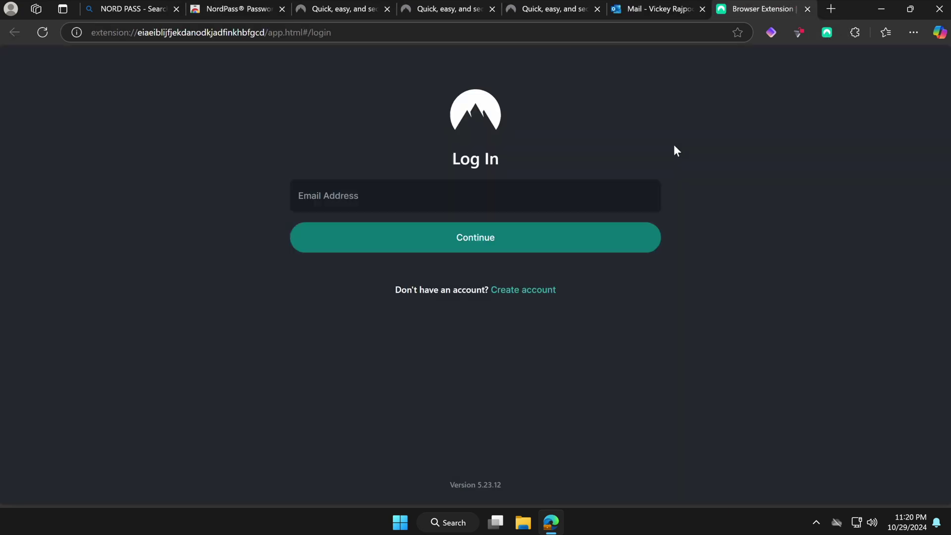
Step: Choose Create account, fill in the account e-mail address, and continue to verification
left_click(506, 210)
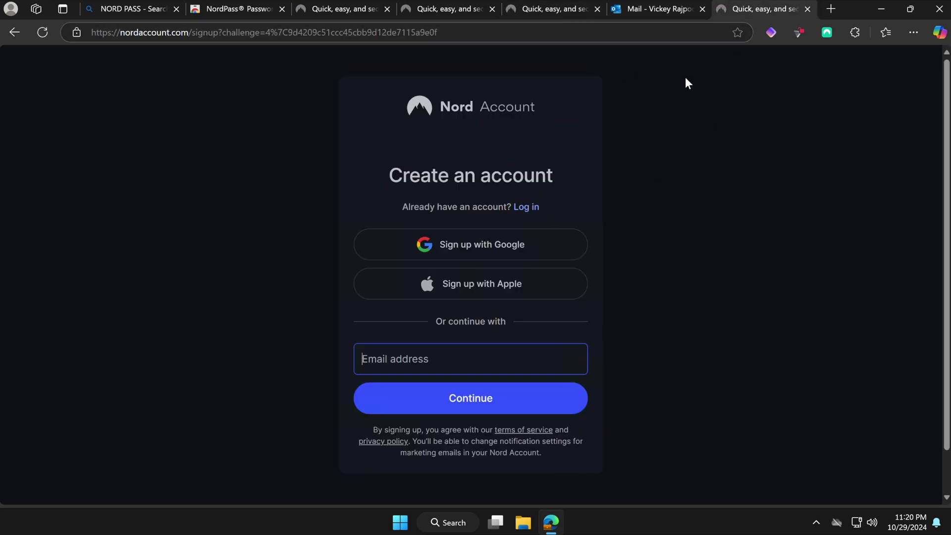
left_click(618, 287)
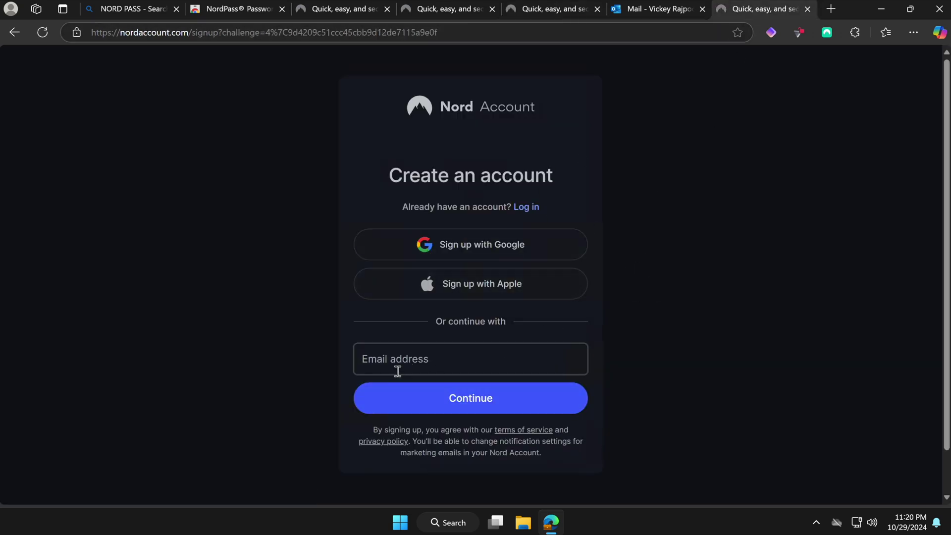
left_click(441, 364)
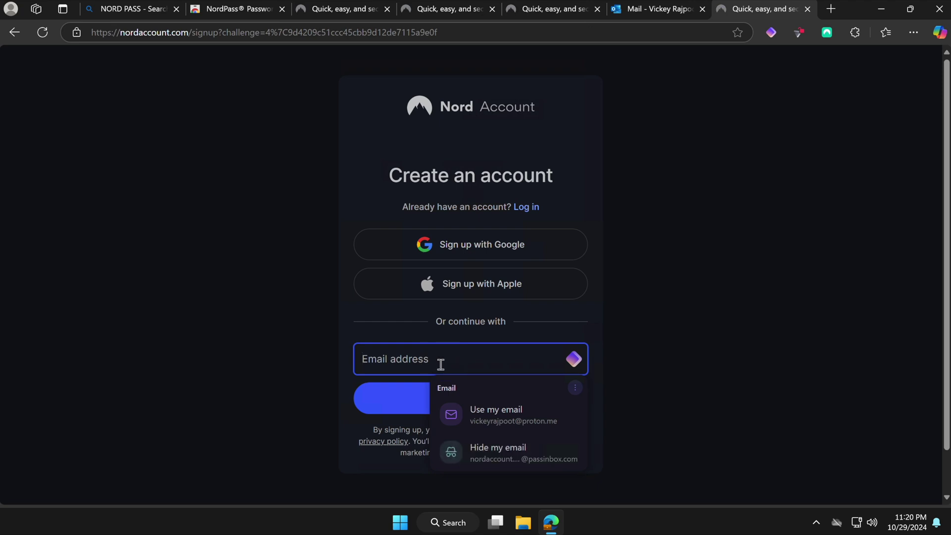
key("ctrl+z")
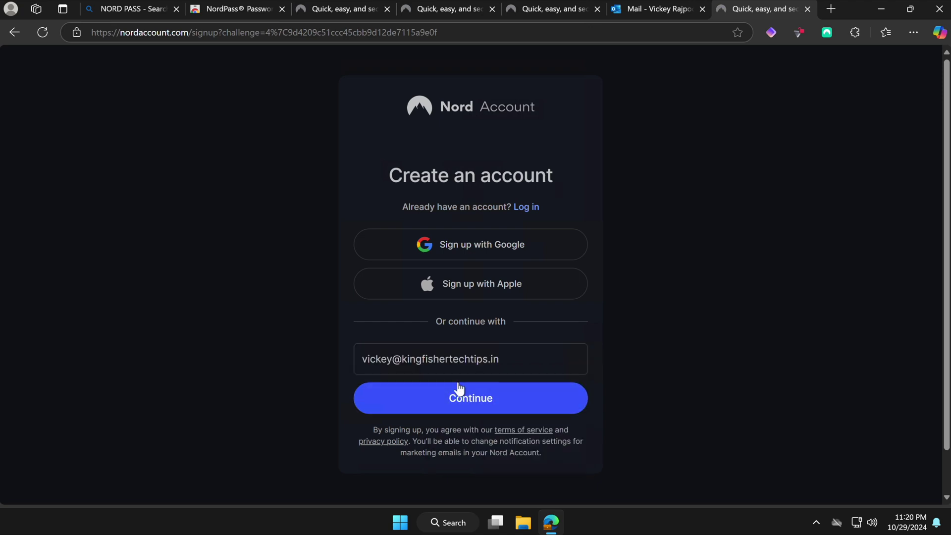
left_click(460, 394)
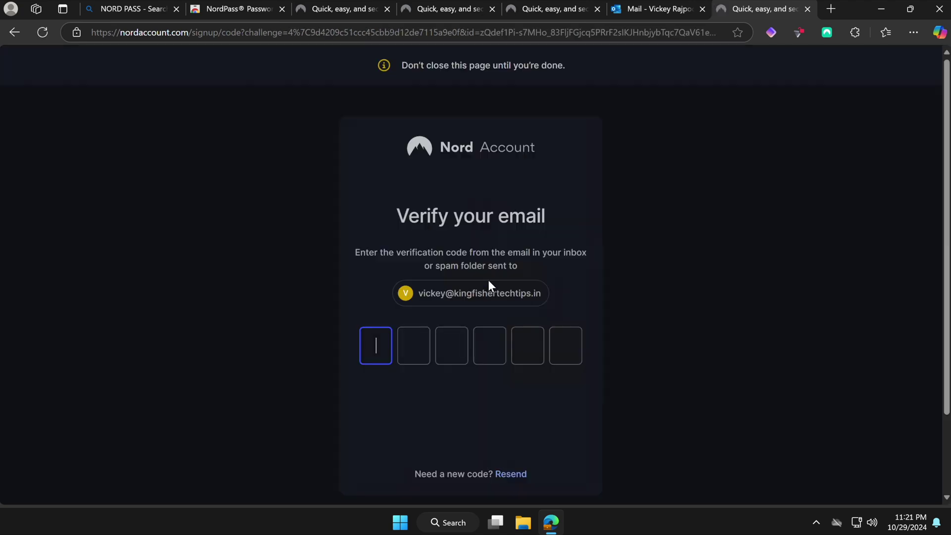
Step: Copy the code from the newest Nord Account email in Outlook, close the extra tab, and return to Verify
left_click(646, 6)
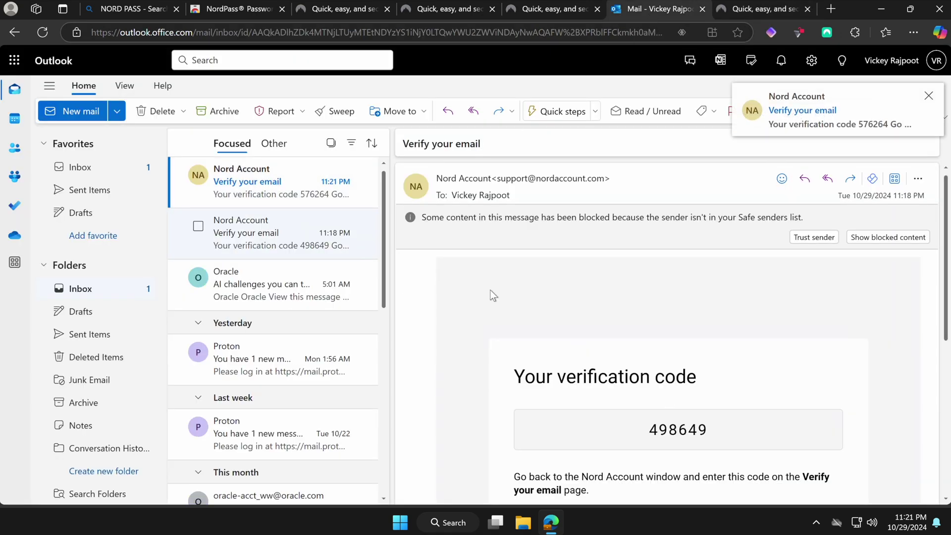
double_click(676, 428)
key("ctrl+c")
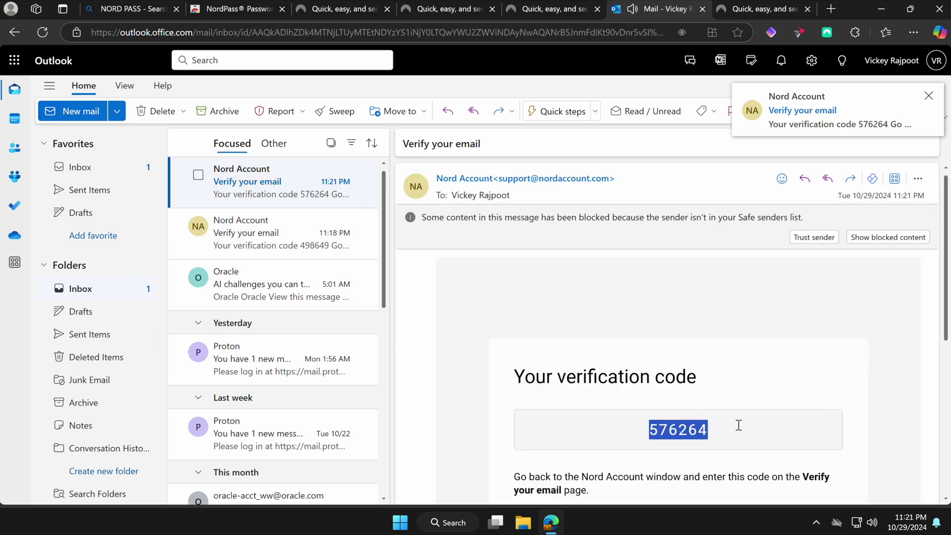
left_click(540, 9)
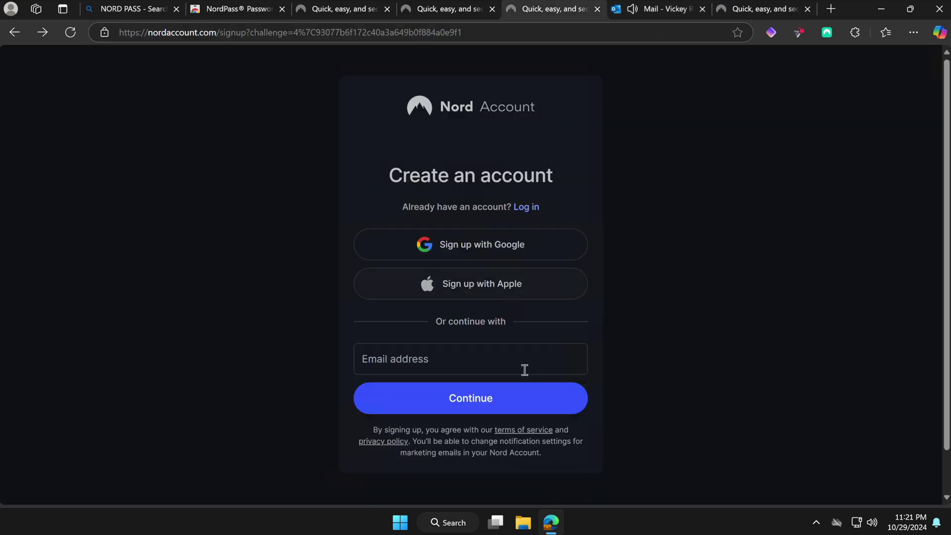
left_click(597, 9)
left_click(653, 9)
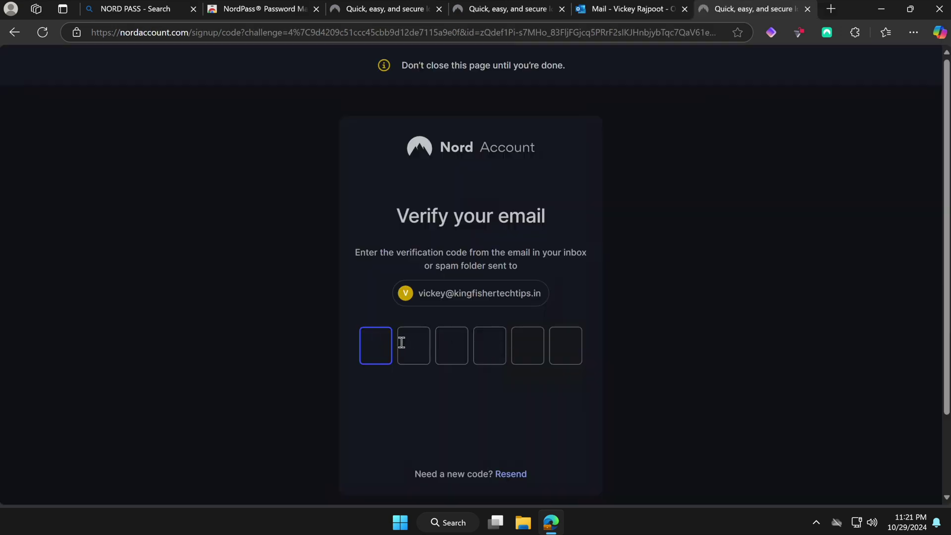
Step: Paste the verification code to confirm the e-mail address
key("ctrl+v")
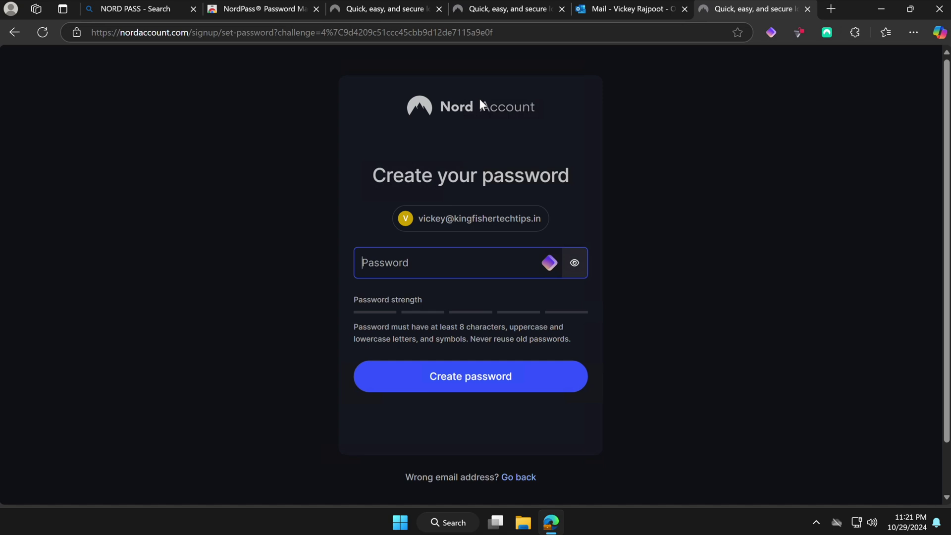
left_click(370, 10)
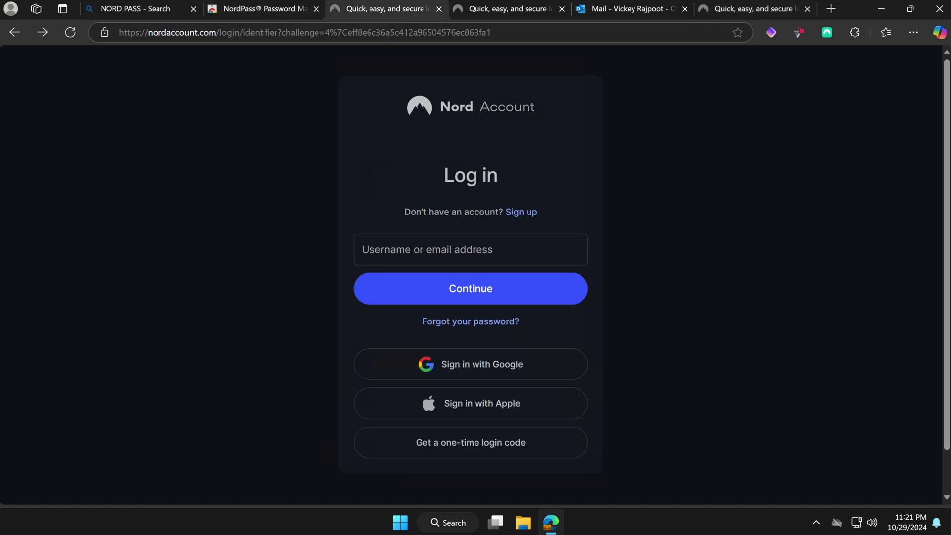
left_click(737, 8)
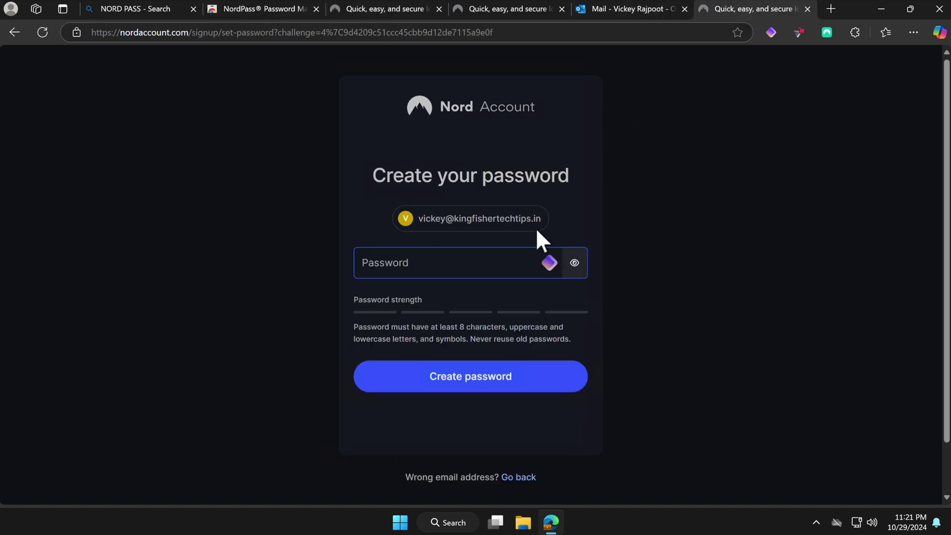
Step: Enter and submit a Nord Account password, then refocus the field after the common-password warning
left_click(465, 266)
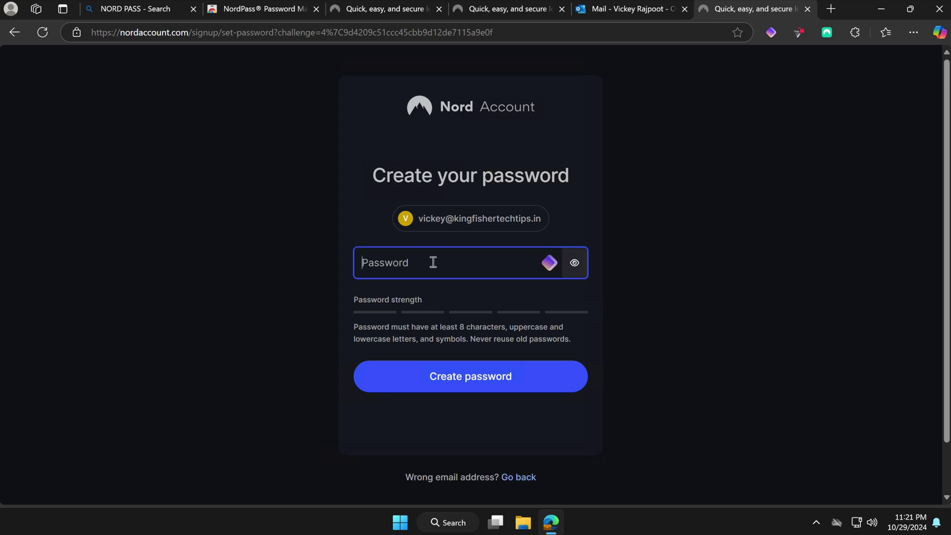
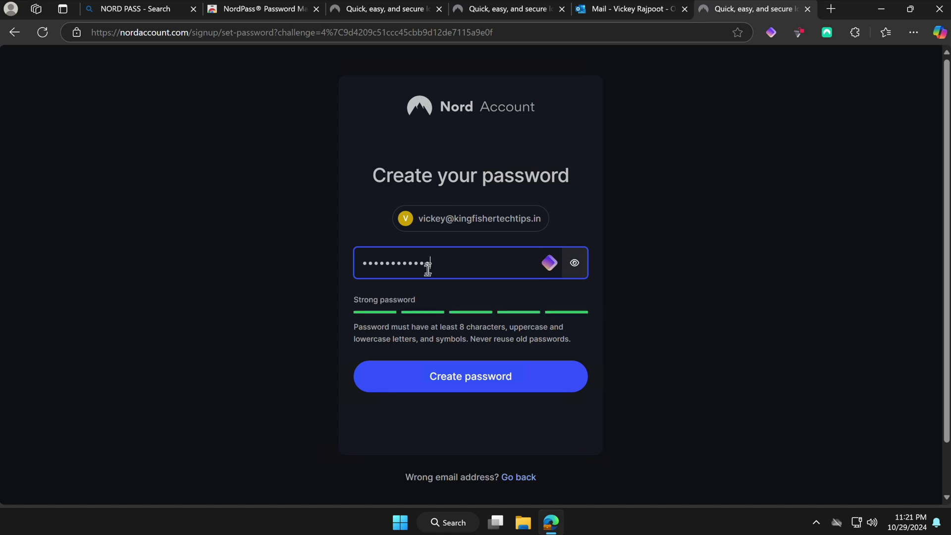
left_click(477, 387)
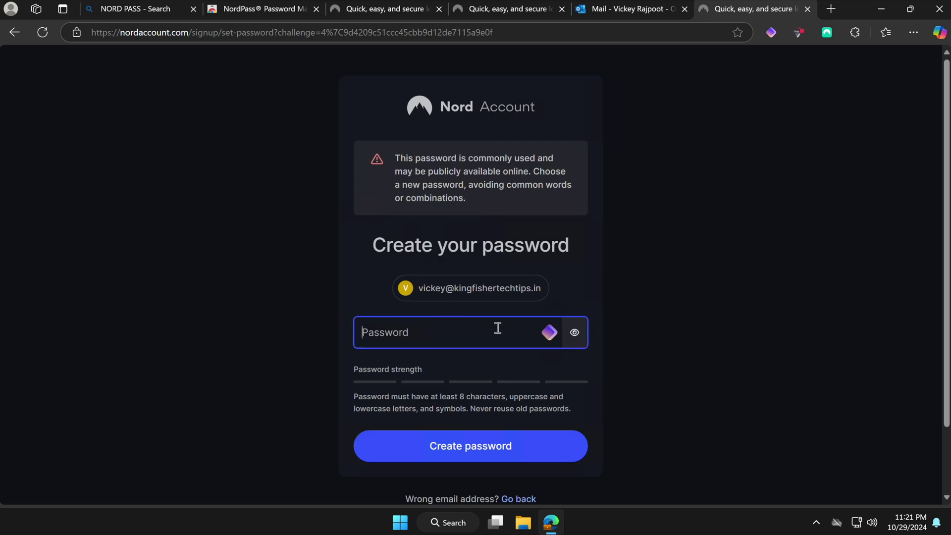
left_click(450, 329)
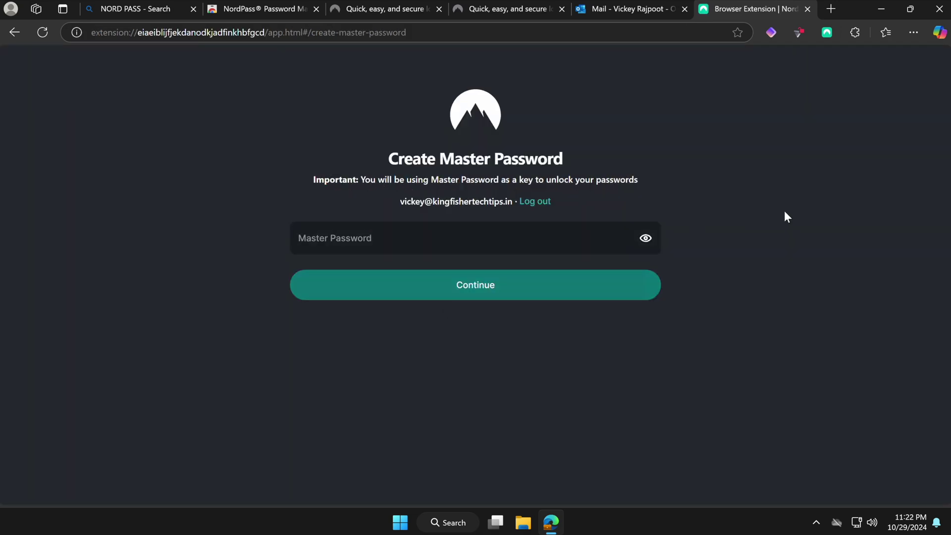
Step: Enter a master password meeting the requirements and submit it
left_click(578, 242)
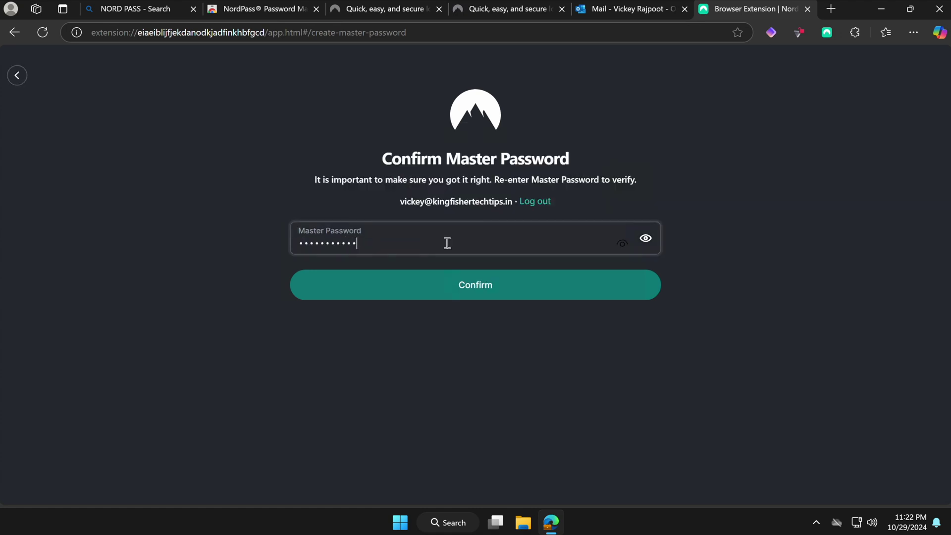
key("Return")
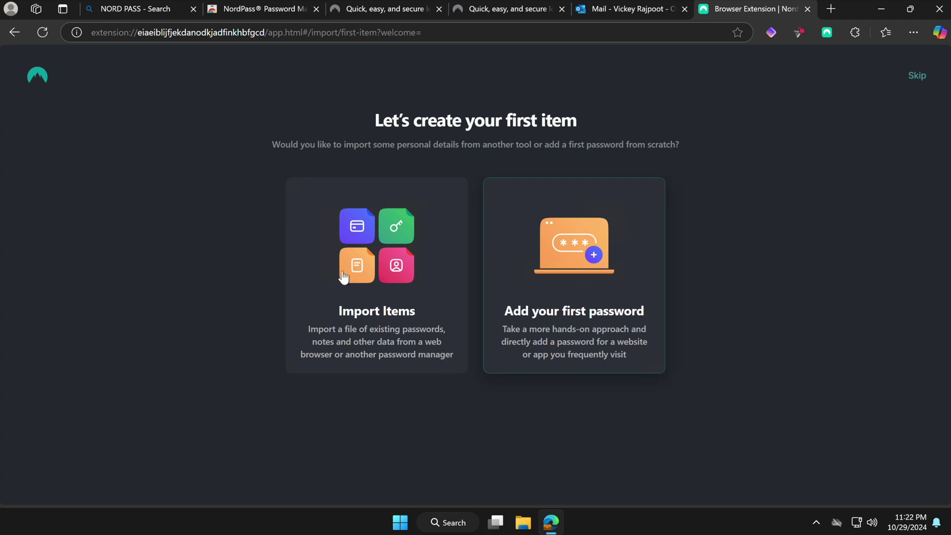
Step: Skip creating a first item and close the Welcome to NordPass dialog
left_click(918, 78)
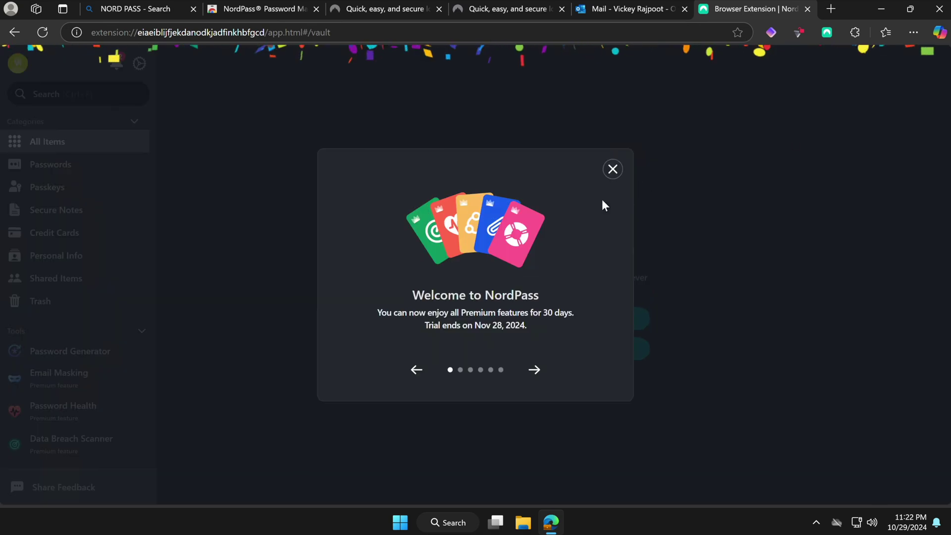
left_click(612, 170)
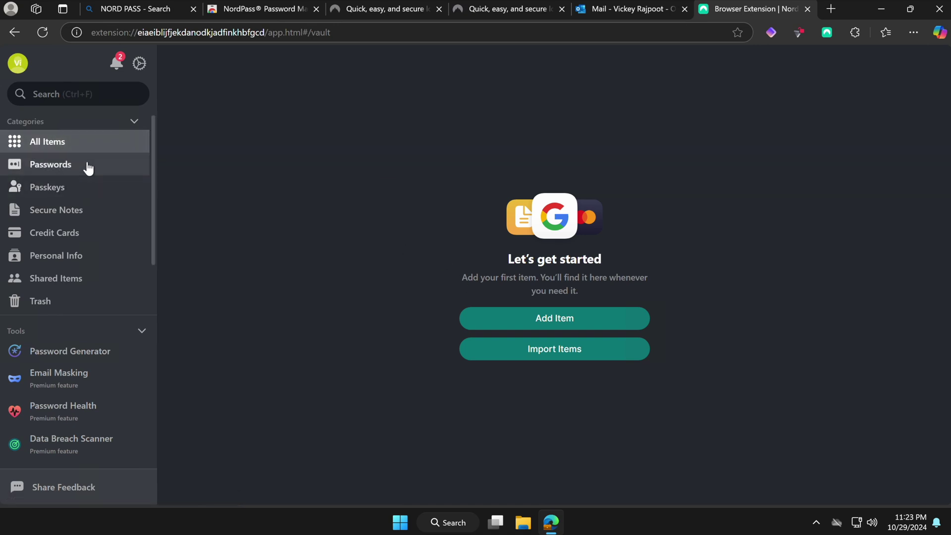
Step: Browse Passwords, Passkeys, Secure Notes, Credit Cards, Personal Info and Shared Items, then Password Generator
left_click(88, 166)
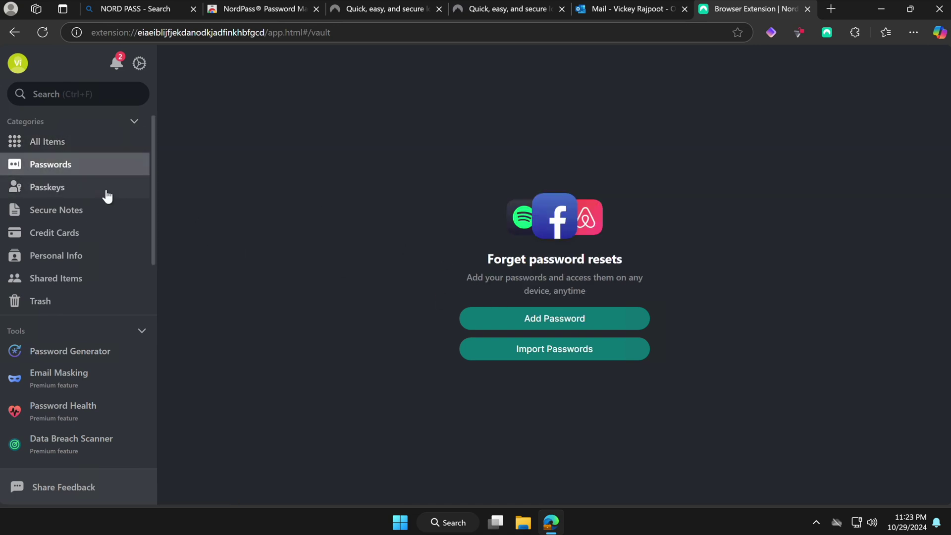
left_click(105, 191)
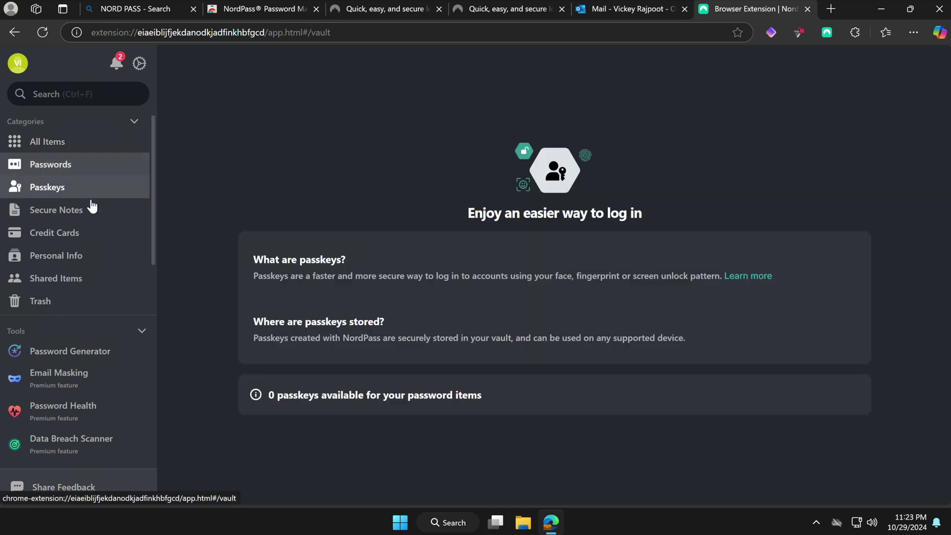
left_click(36, 209)
left_click(33, 236)
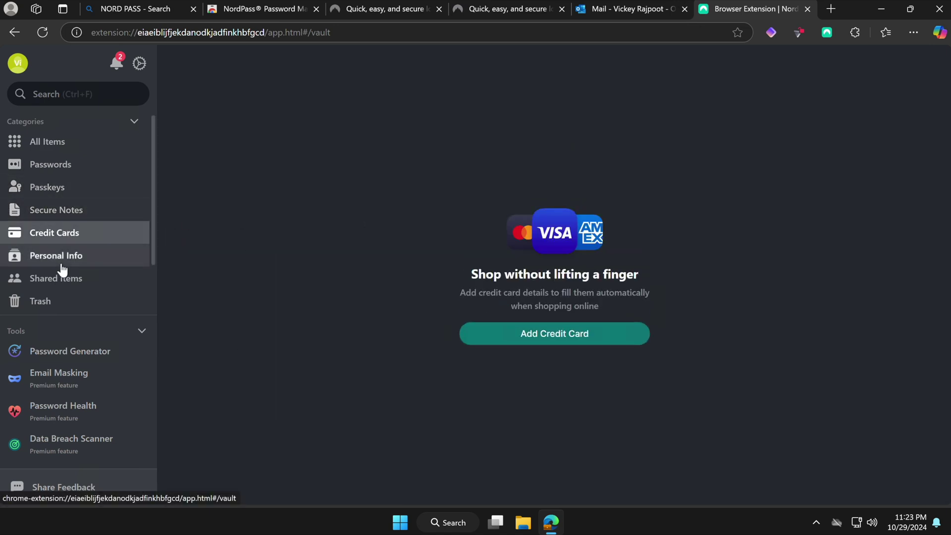
left_click(61, 264)
left_click(85, 278)
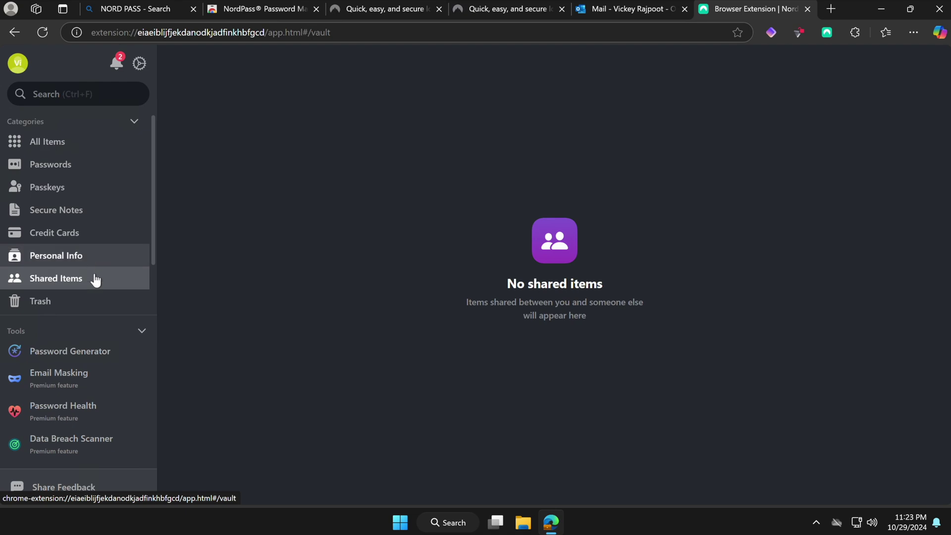
left_click(91, 352)
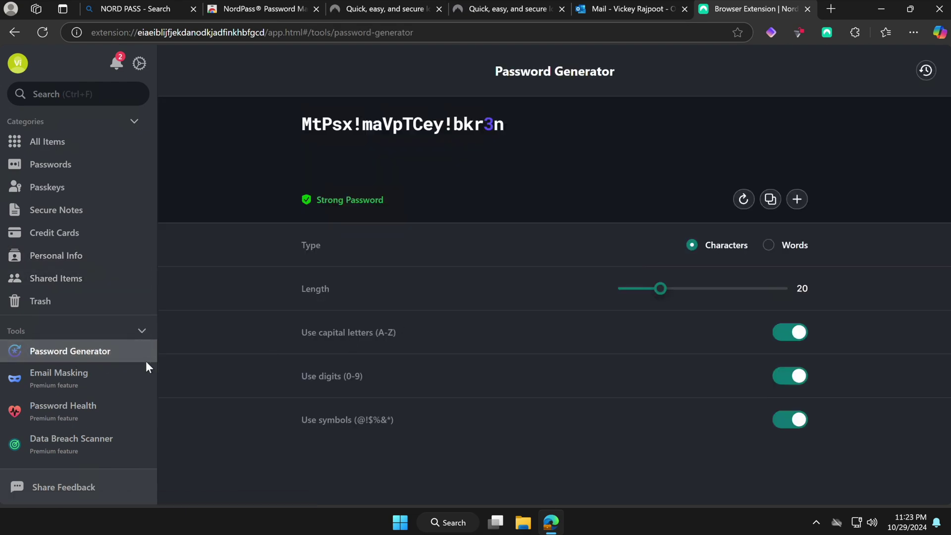
Step: Create a new email mask in Email Masking and open its details
left_click(77, 380)
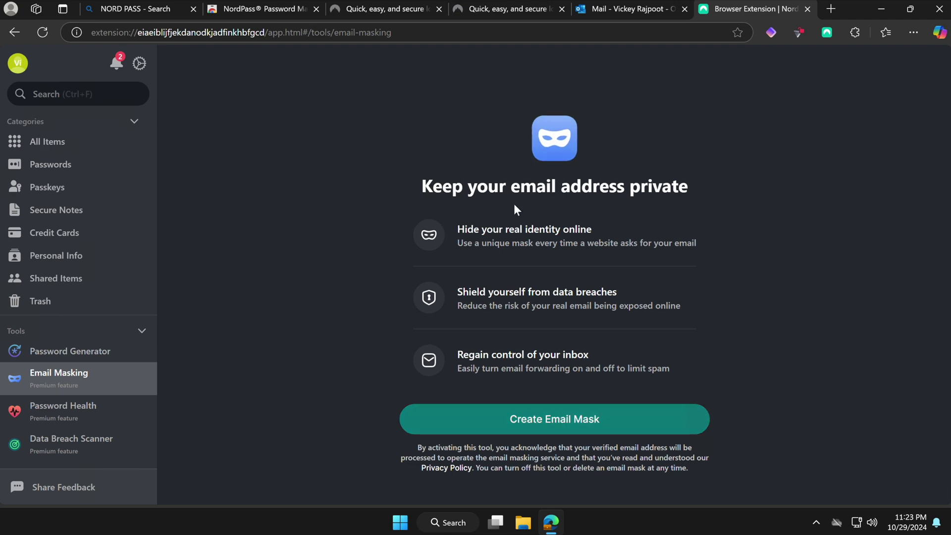
left_click(548, 410)
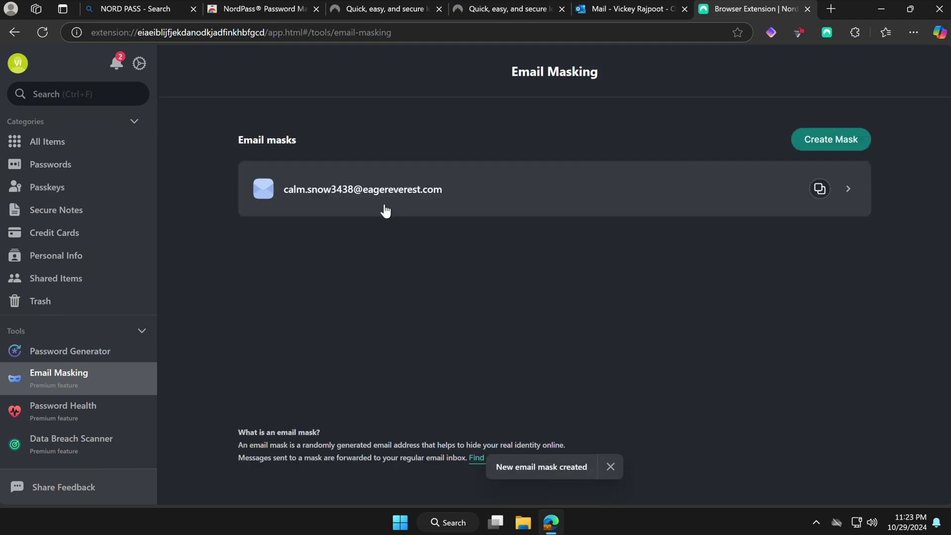
left_click(843, 191)
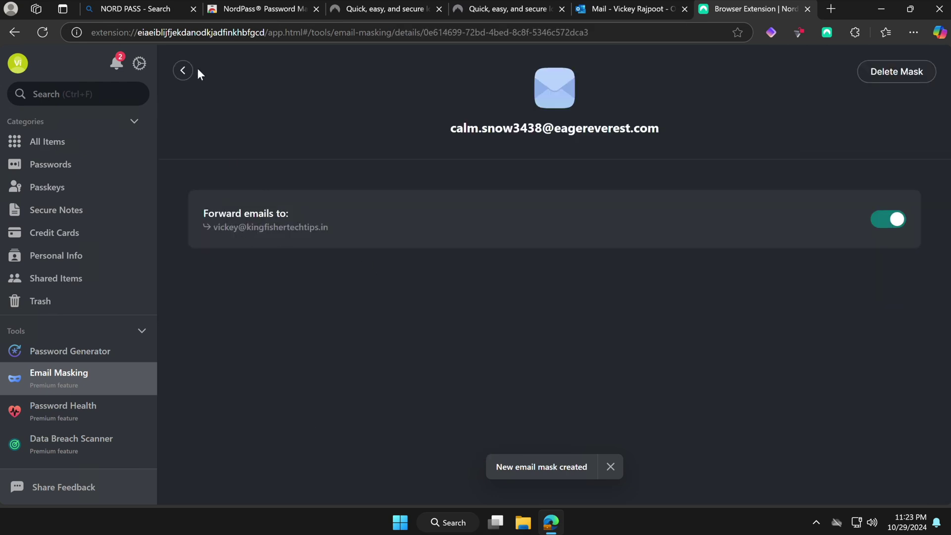
left_click(183, 70)
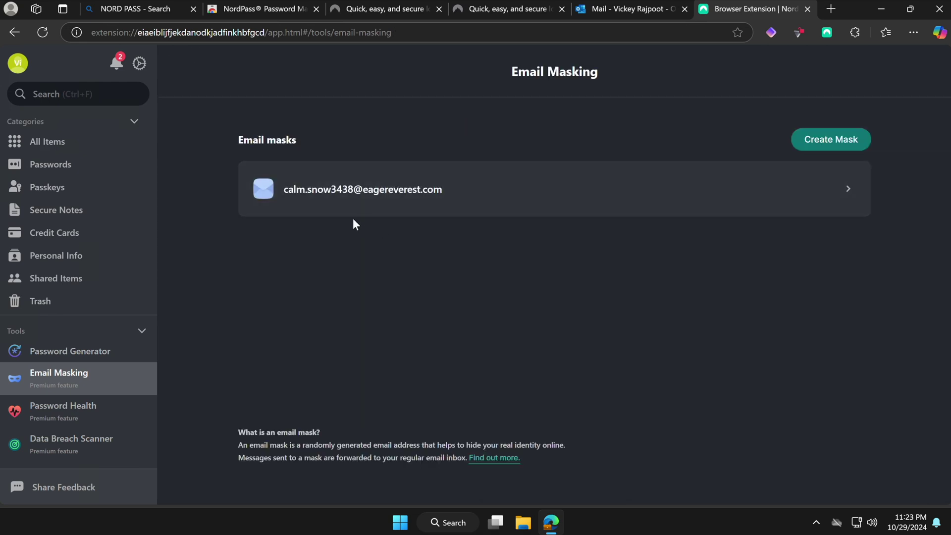
left_click(484, 205)
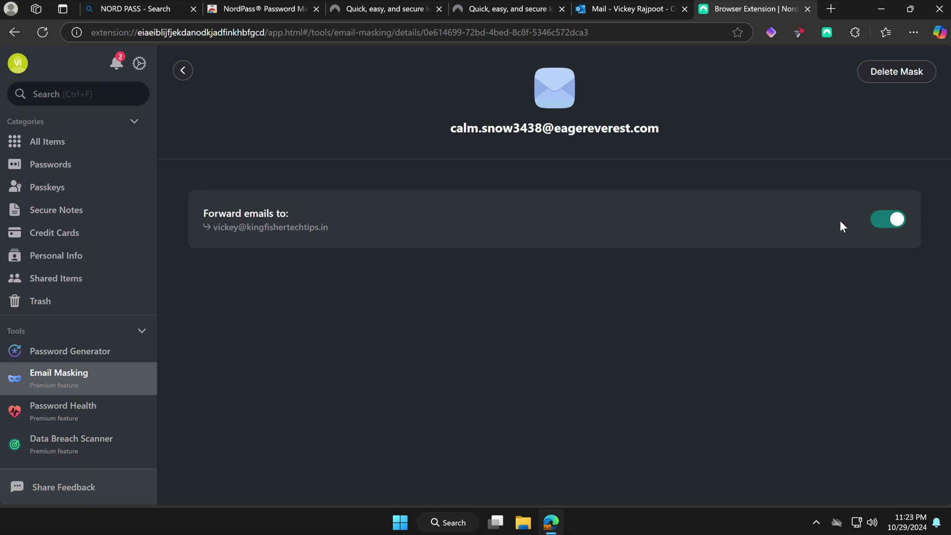
Step: Delete the email mask, then view Password Health and the Data Breach Scanner
left_click(893, 67)
left_click(566, 321)
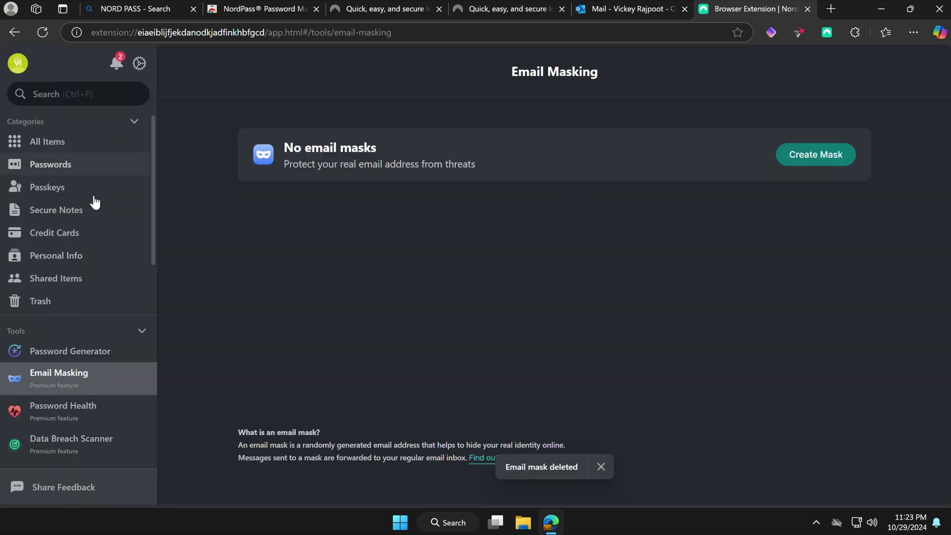
left_click(74, 419)
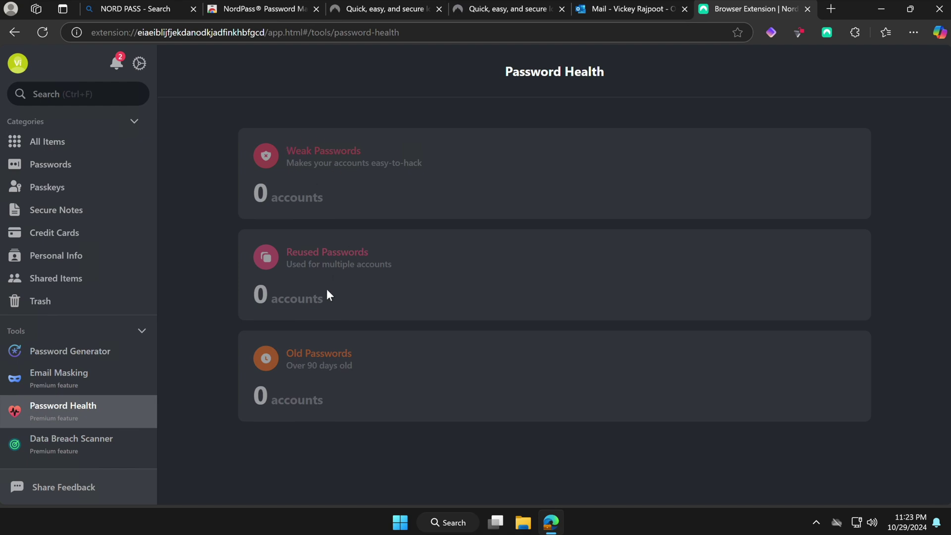
left_click(66, 446)
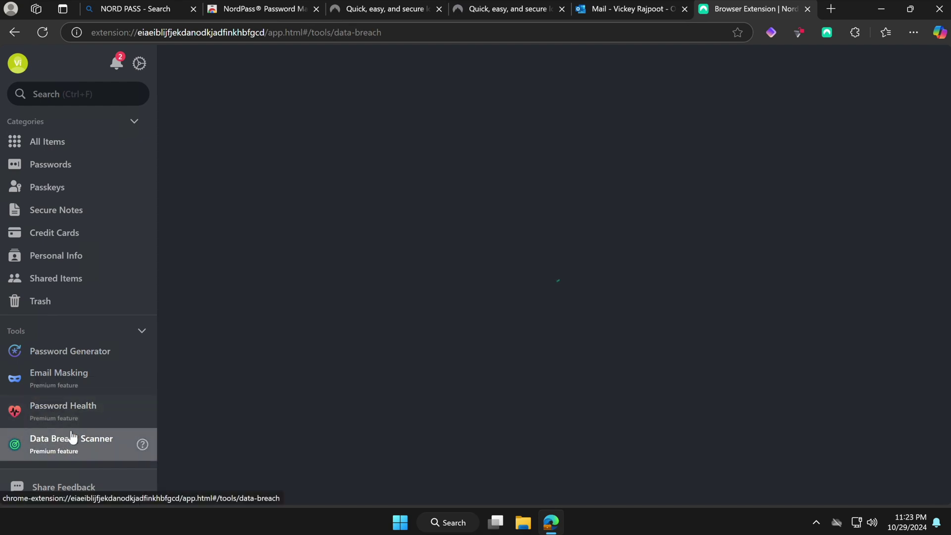
Step: Cancel the Add New Folder dialog, then move from All Items to the Passkeys page
scroll(372, 288, "down", 1)
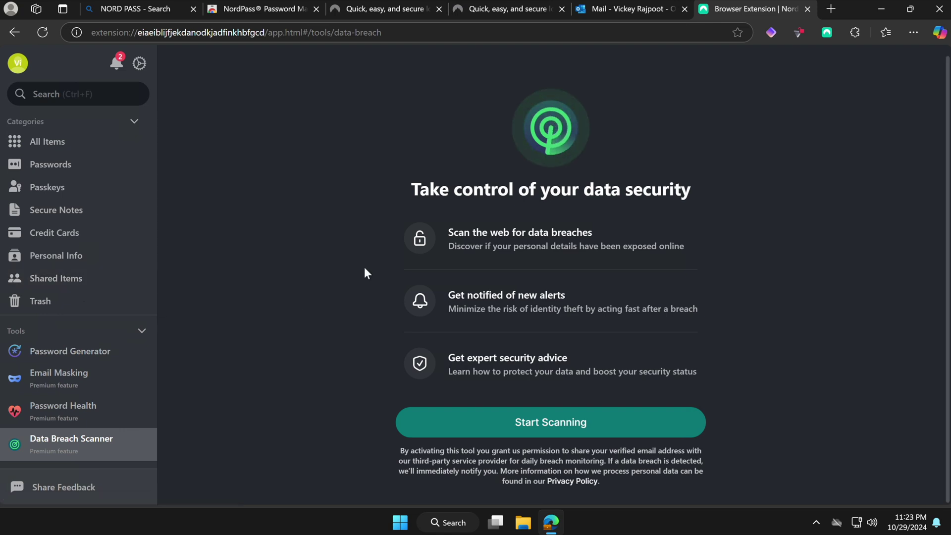
scroll(62, 198, "down", 1)
scroll(59, 170, "up", 1)
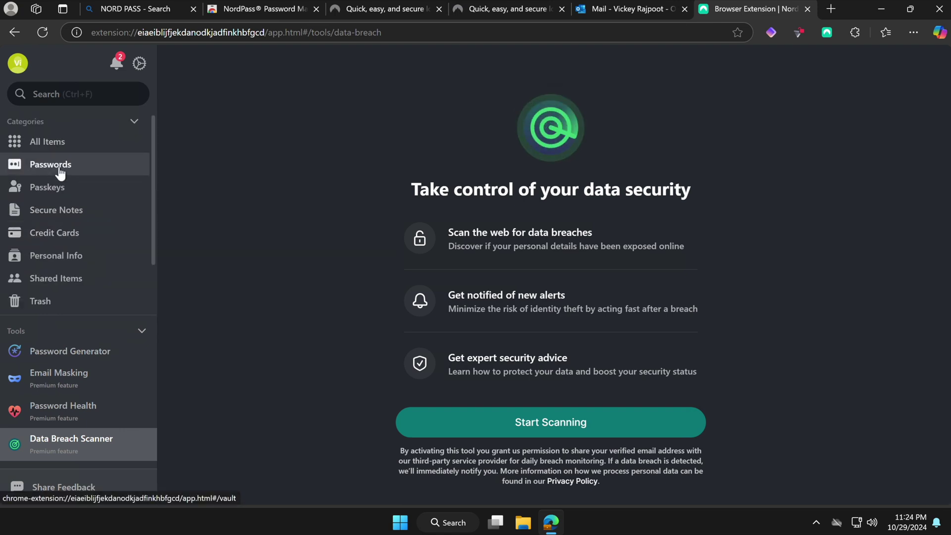
scroll(62, 292, "down", 1)
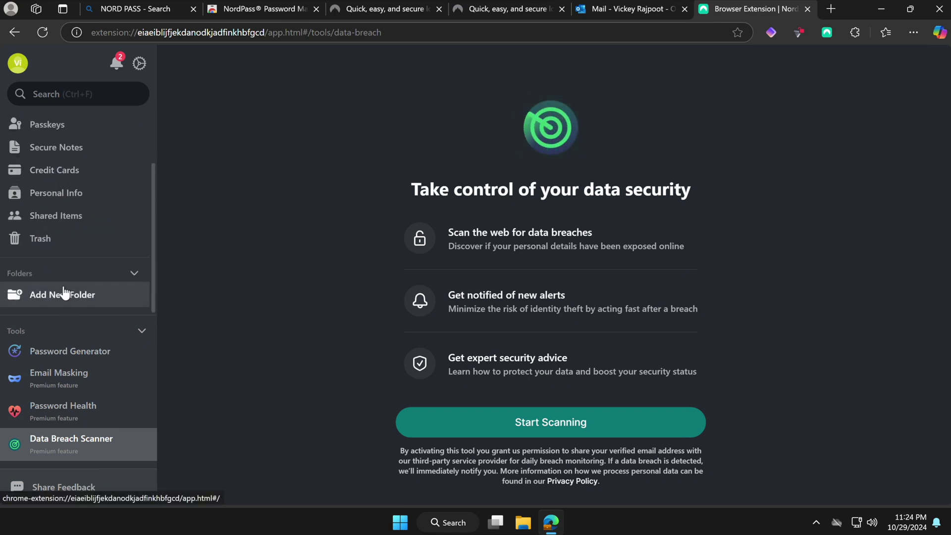
left_click(64, 294)
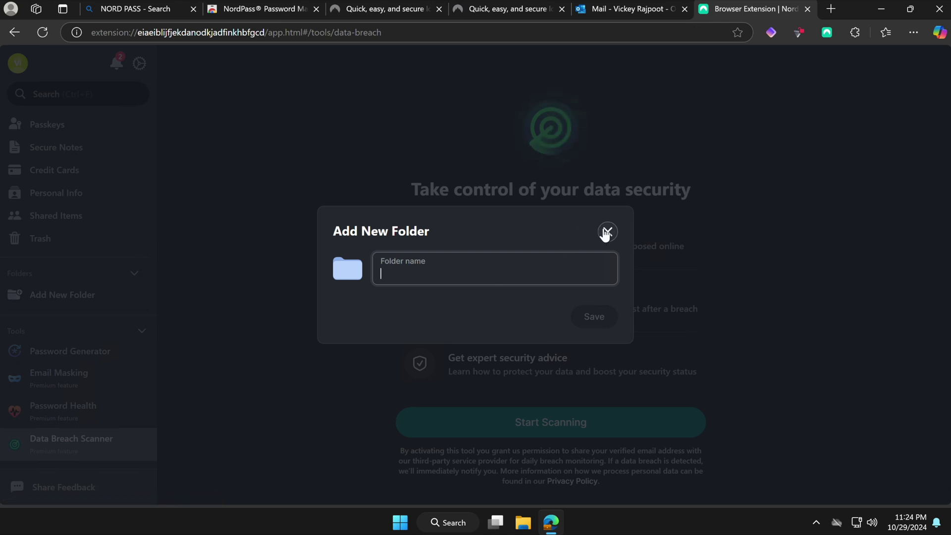
left_click(606, 232)
scroll(99, 243, "up", 1)
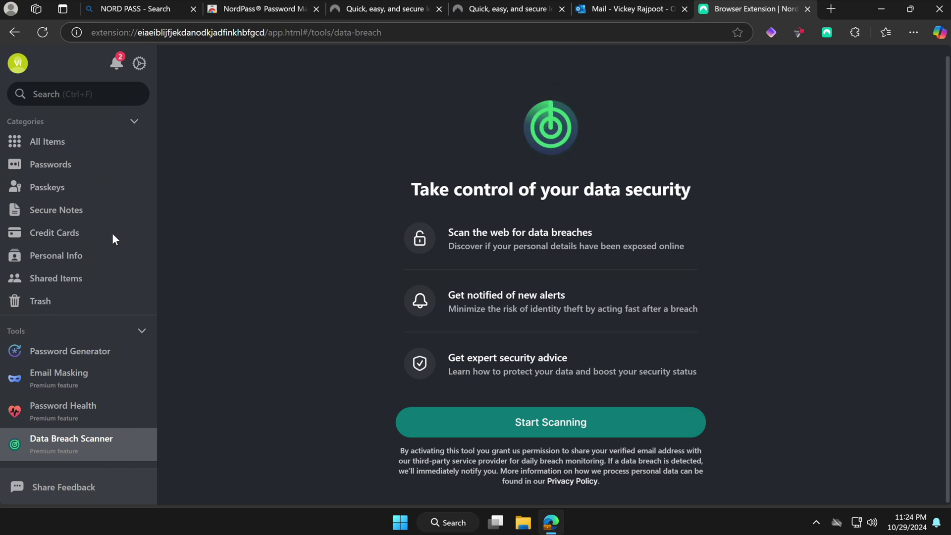
left_click(72, 145)
left_click(64, 187)
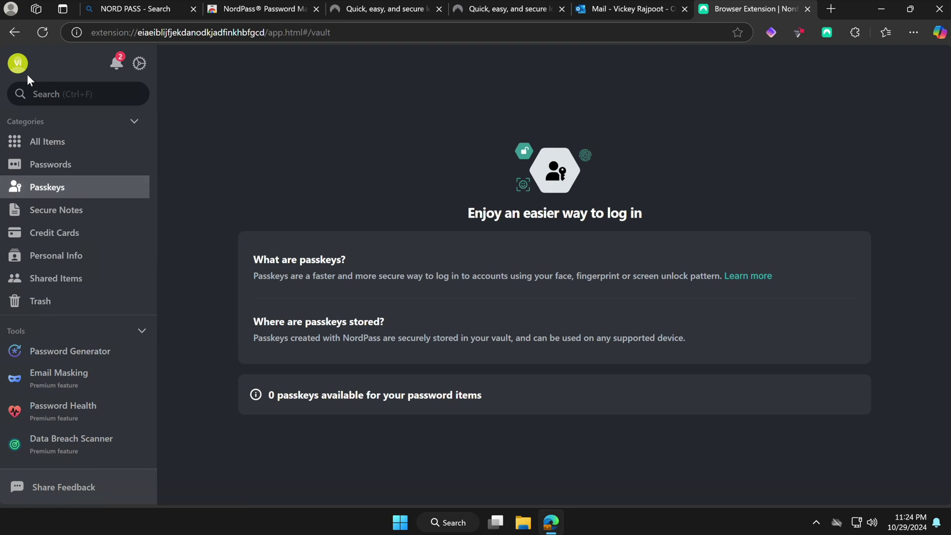
Step: Open NordPass Settings and glance at the invite-a-friend referral page before returning
left_click(141, 67)
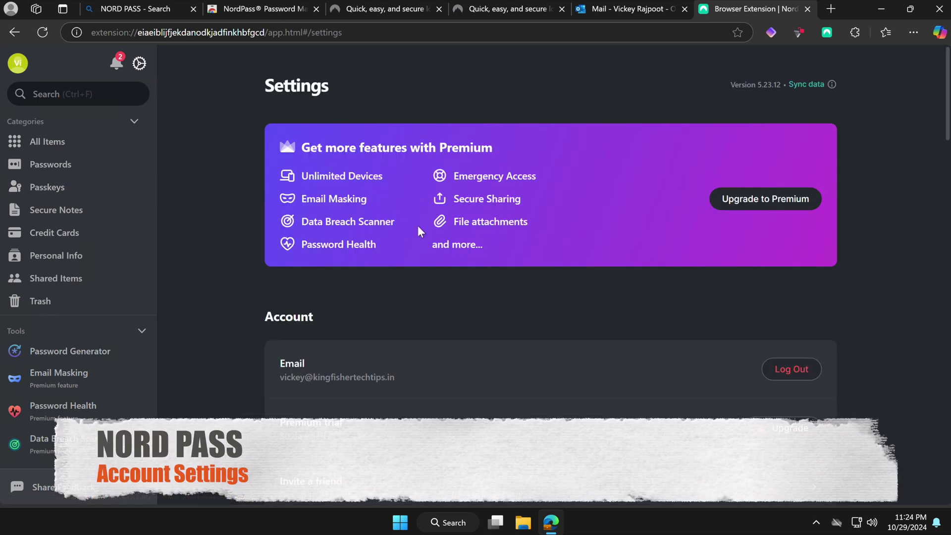
scroll(471, 251, "down", 1)
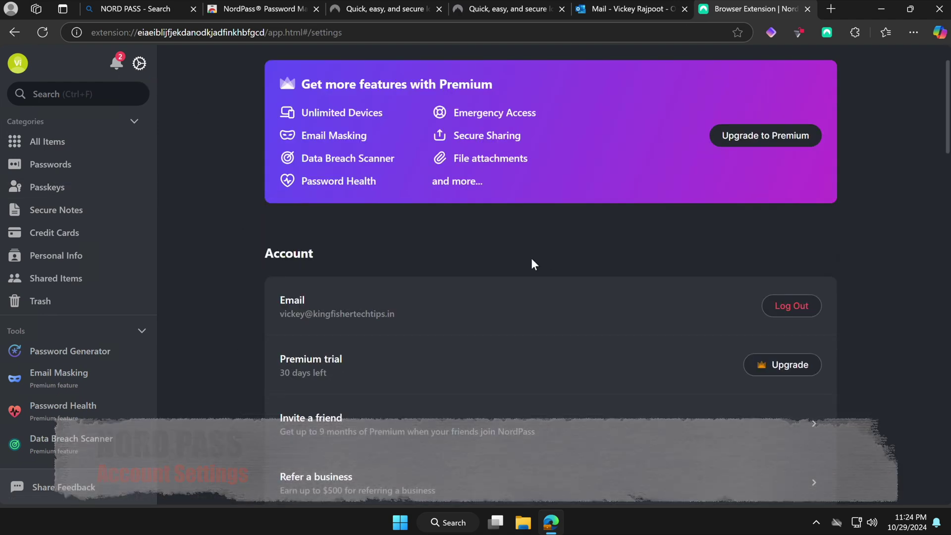
scroll(456, 305, "down", 2)
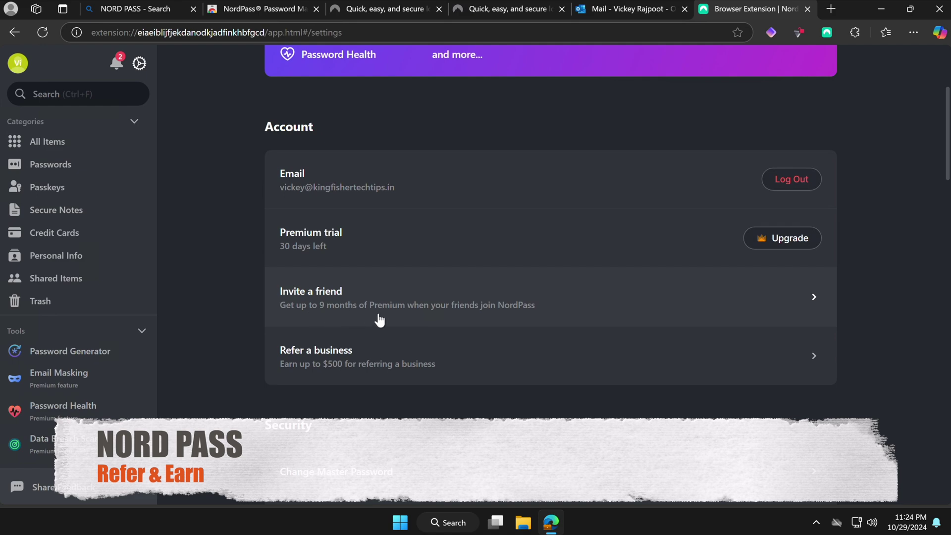
left_click(734, 306)
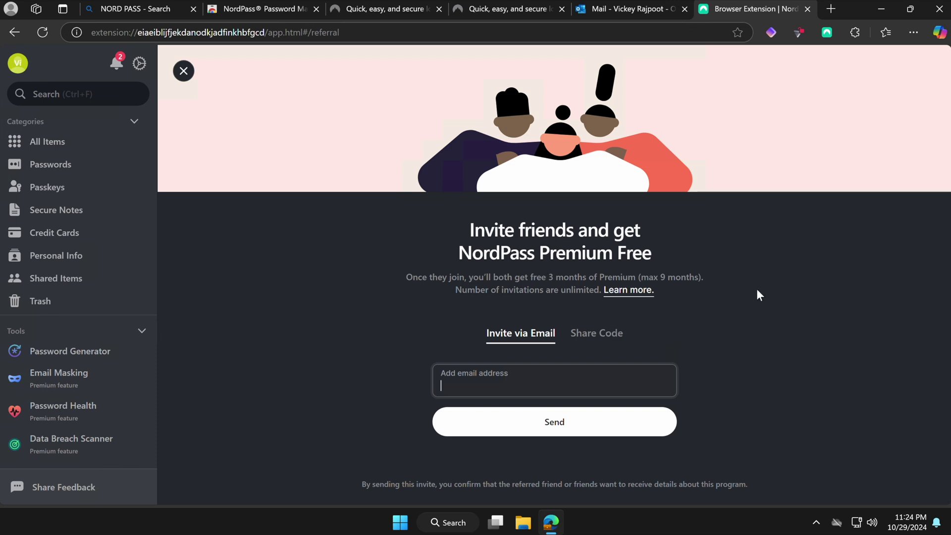
key("alt+Left")
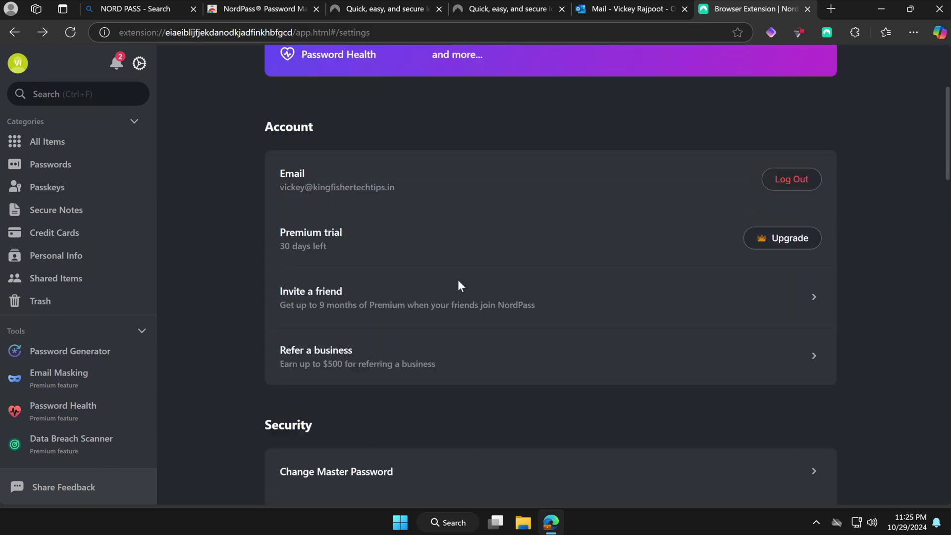
Step: Scroll down to the Autolock options and leave Autolock at 1 week
scroll(459, 286, "down", 1)
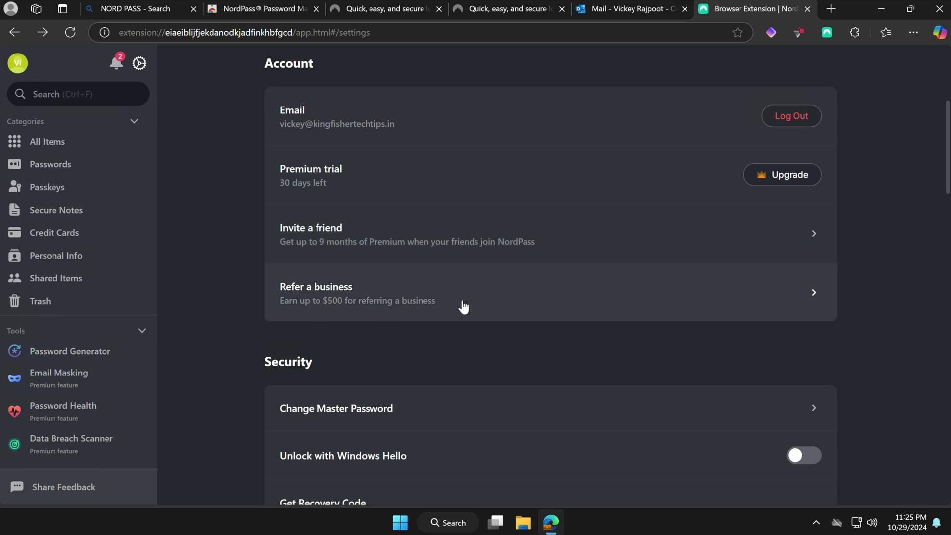
scroll(464, 307, "down", 2)
scroll(464, 307, "down", 1)
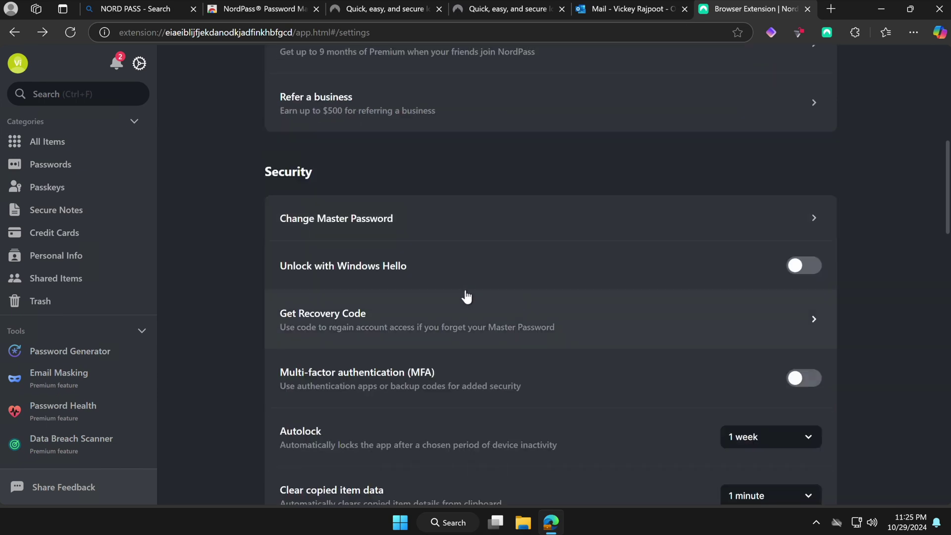
scroll(466, 296, "down", 1)
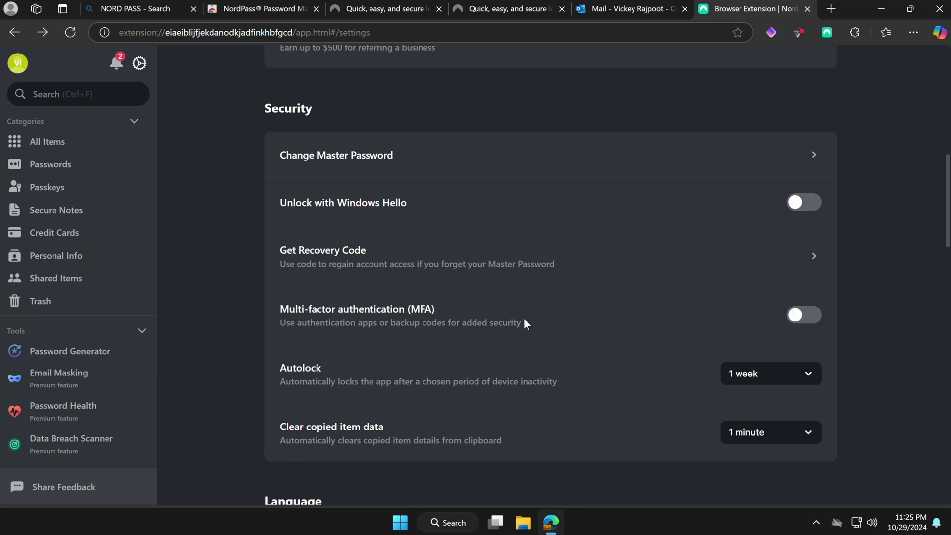
scroll(570, 312, "up", 2)
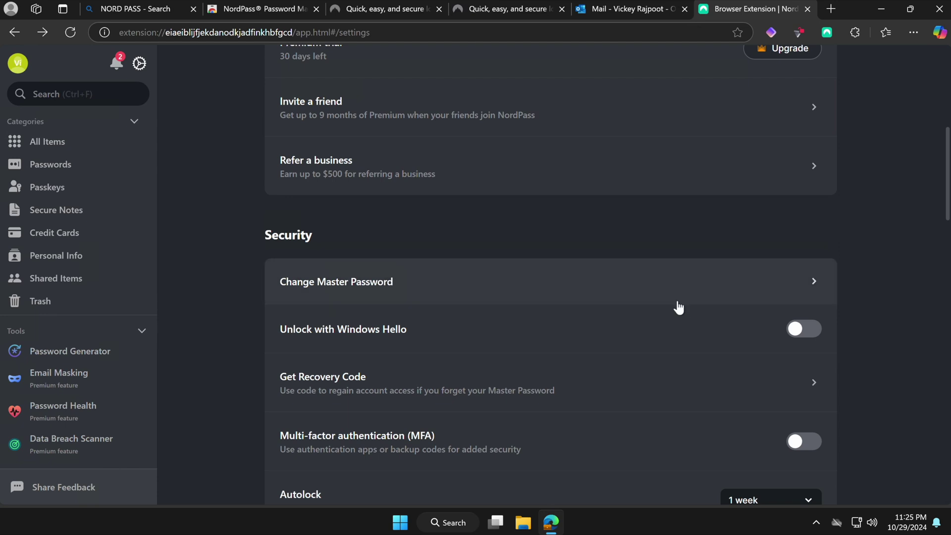
scroll(679, 307, "down", 2)
left_click(761, 379)
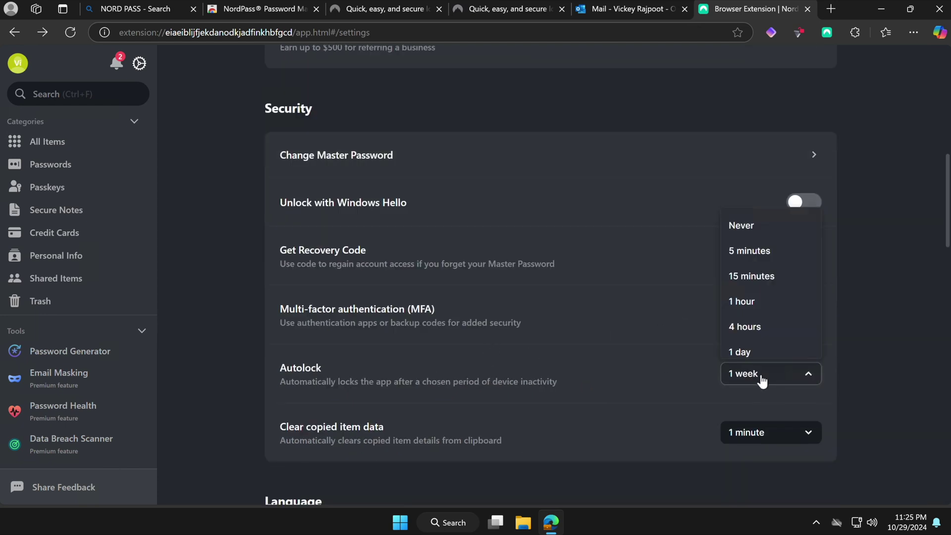
left_click(890, 330)
Step: Look over the remaining settings, then go back to the empty All Items vault
scroll(584, 359, "down", 2)
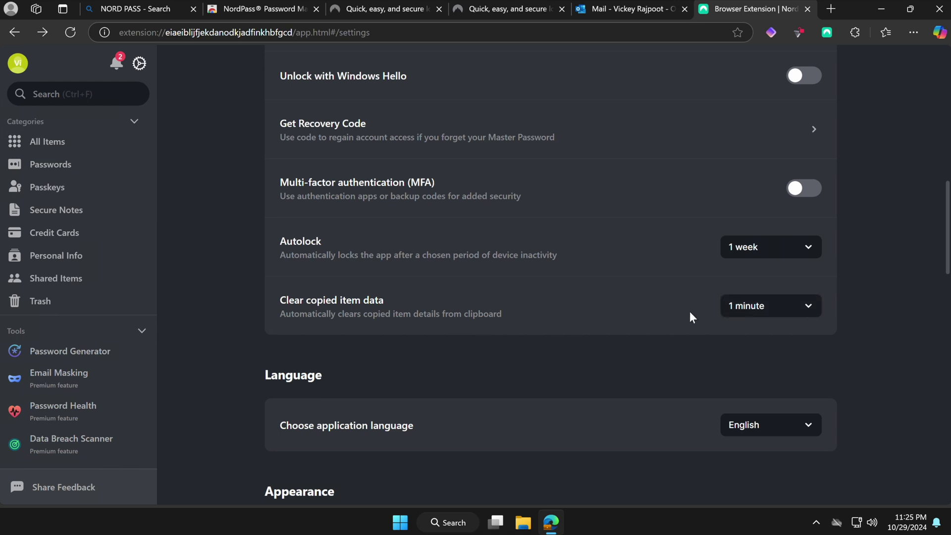
scroll(524, 358, "down", 1)
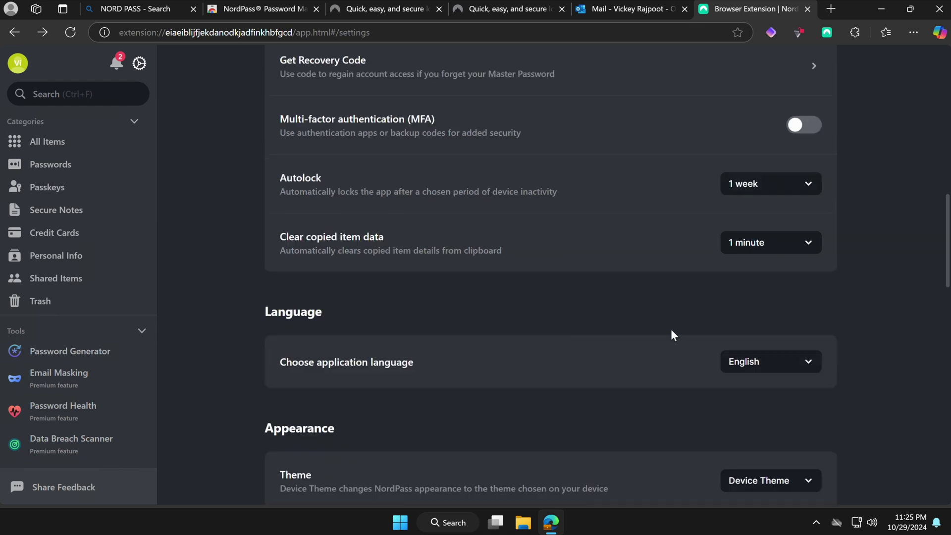
scroll(671, 329, "up", 2)
scroll(671, 334, "down", 5)
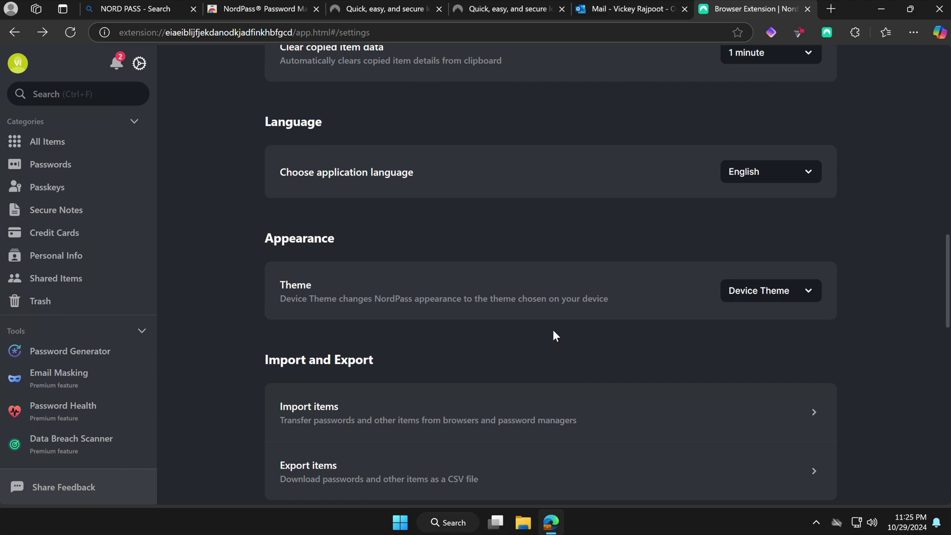
scroll(441, 342, "down", 3)
scroll(461, 335, "down", 5)
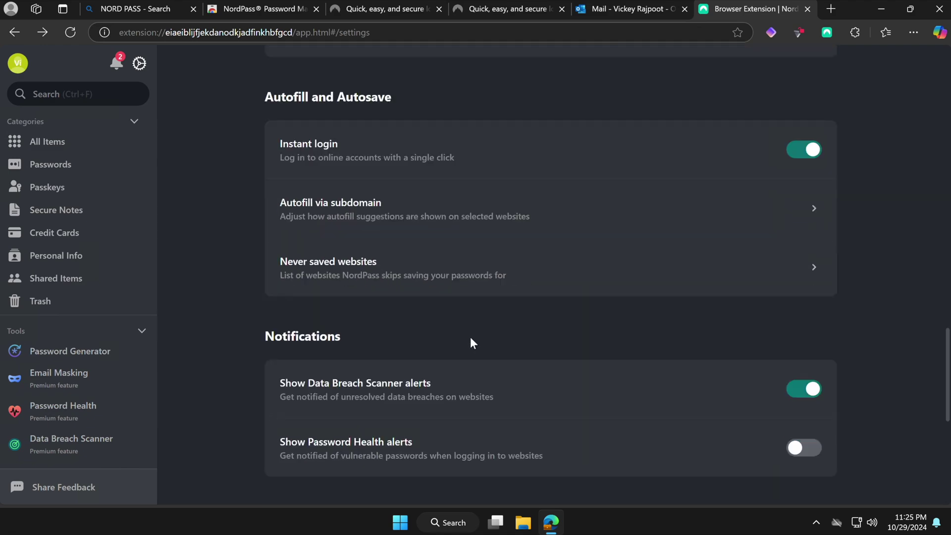
scroll(471, 343, "down", 5)
scroll(470, 342, "down", 3)
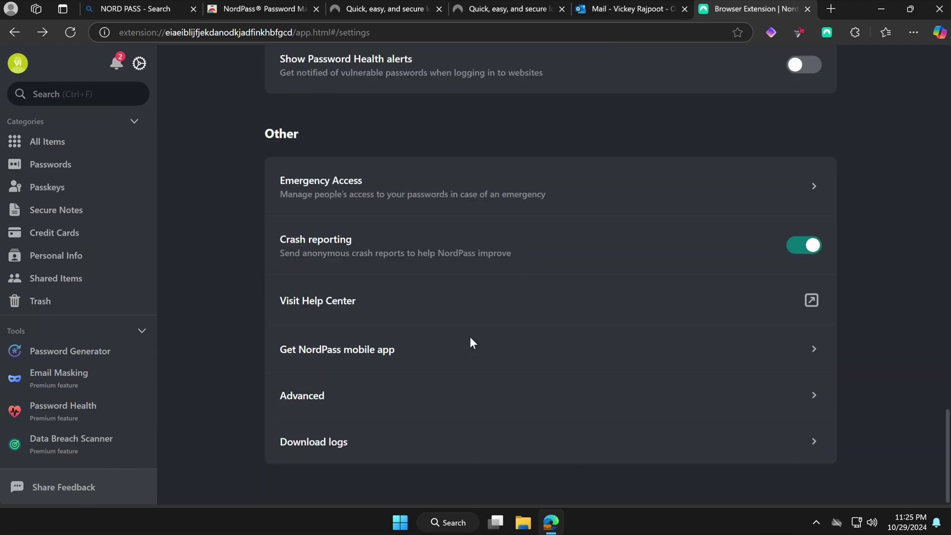
scroll(473, 342, "up", 3)
scroll(478, 345, "up", 8)
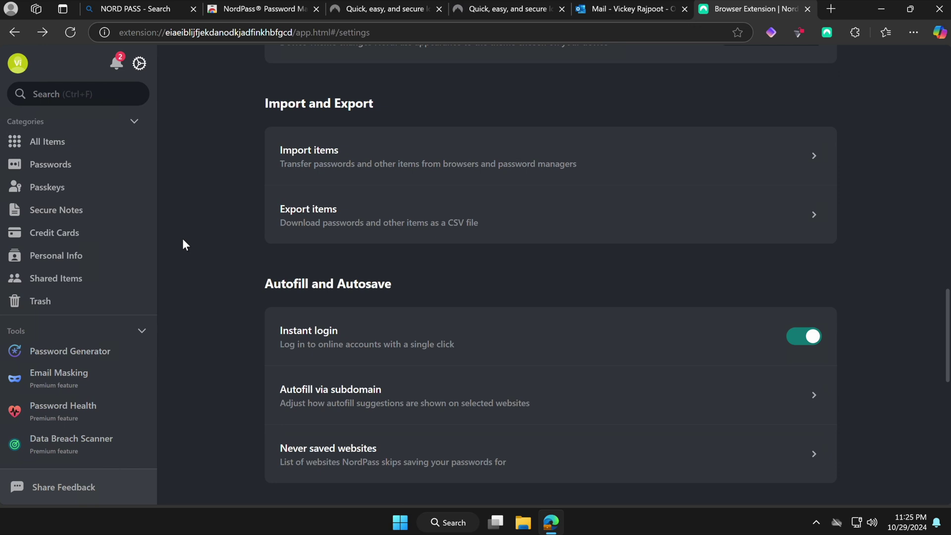
scroll(182, 239, "up", 15)
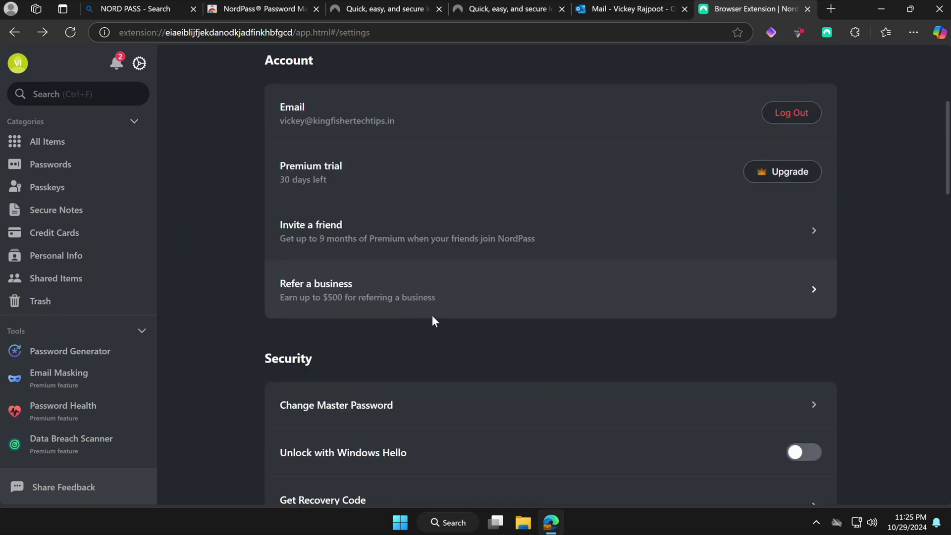
scroll(434, 320, "up", 5)
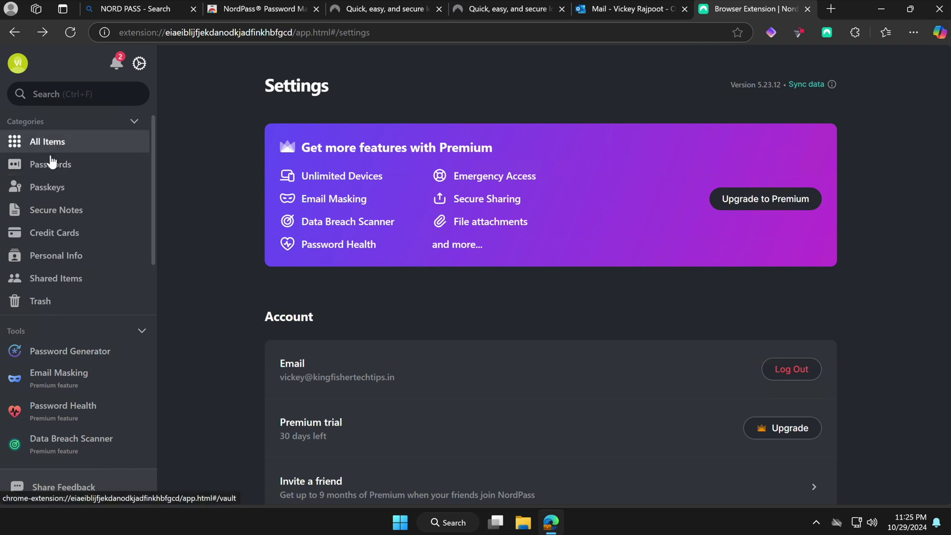
left_click(64, 148)
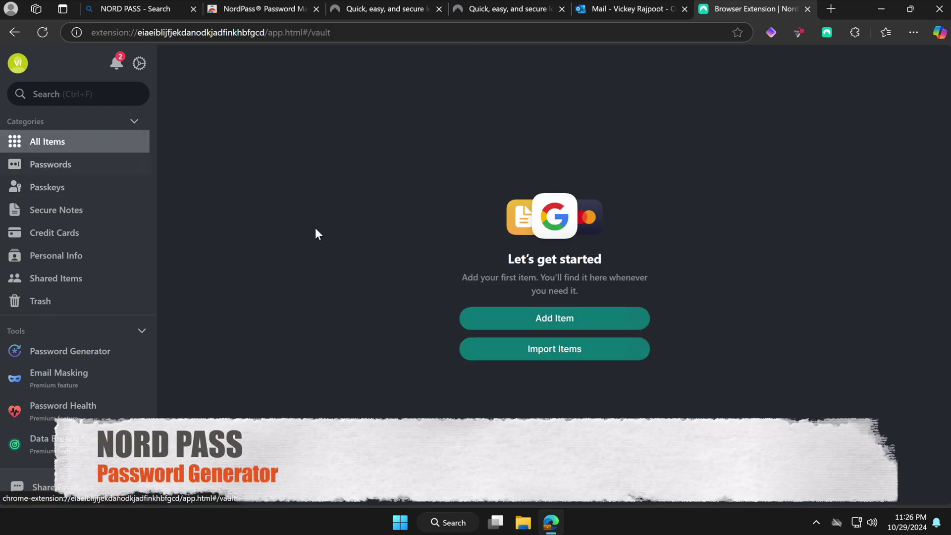
Step: Start a new password item titled Microsoft.com, using the Microsoft.com suggestion
left_click(542, 320)
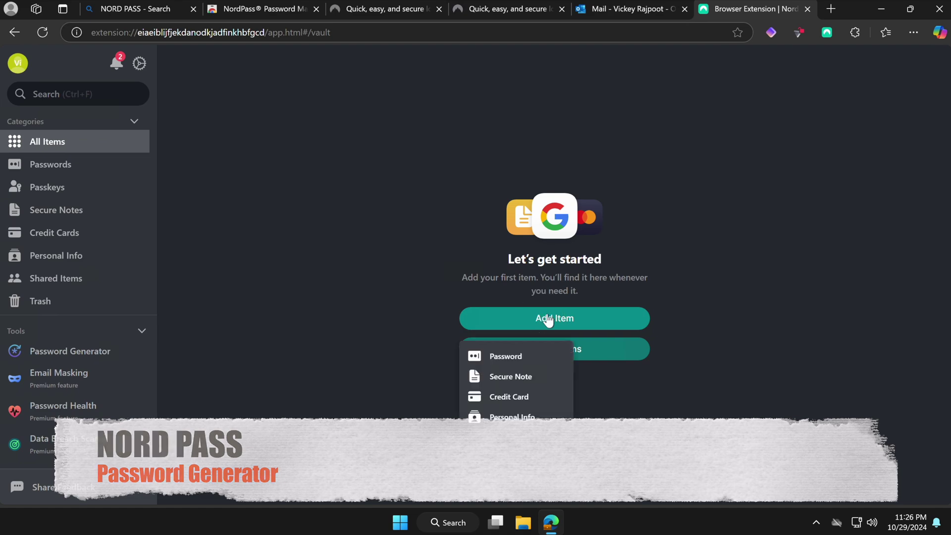
left_click(518, 357)
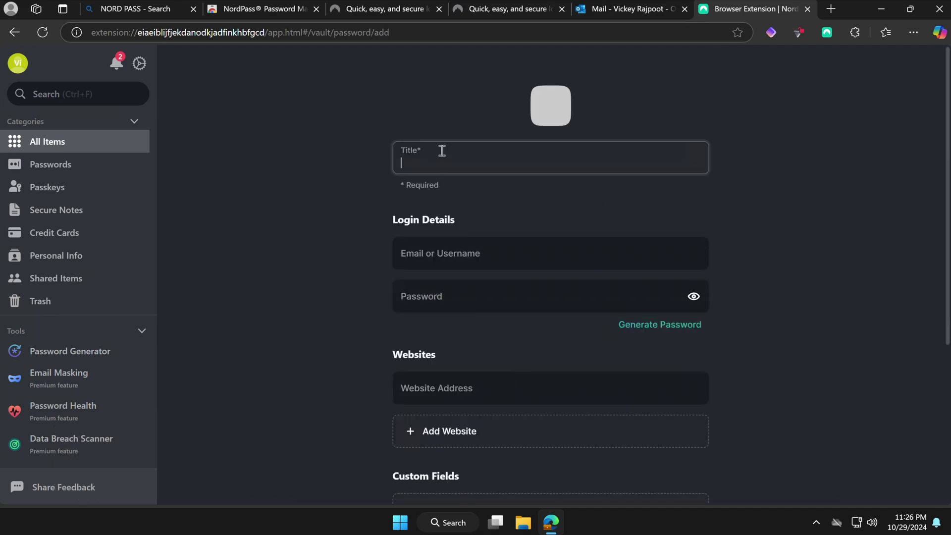
type("gma")
key("BackSpace")
key("BackSpace")
key("BackSpace")
type("OU")
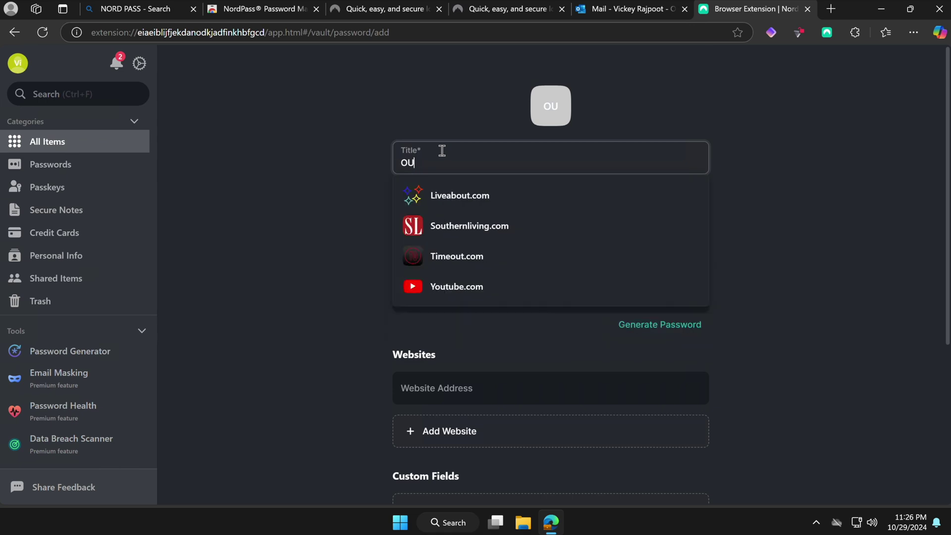
key("BackSpace")
type("UT")
key("BackSpace")
key("BackSpace")
type("utlook")
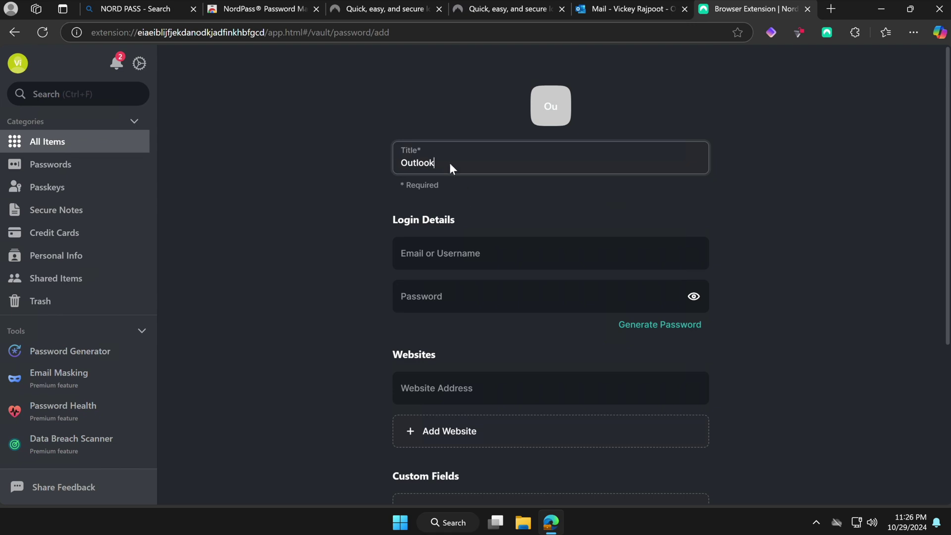
double_click(416, 162)
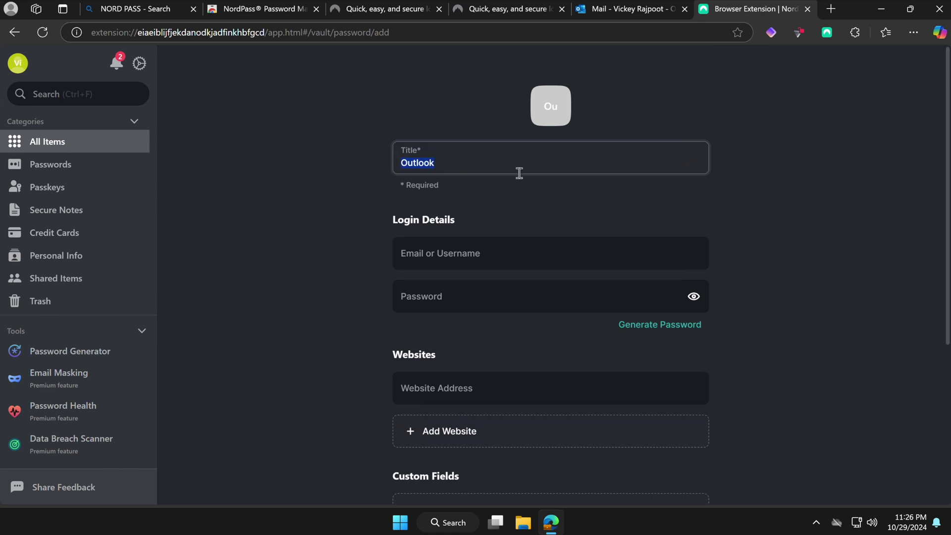
type("microso")
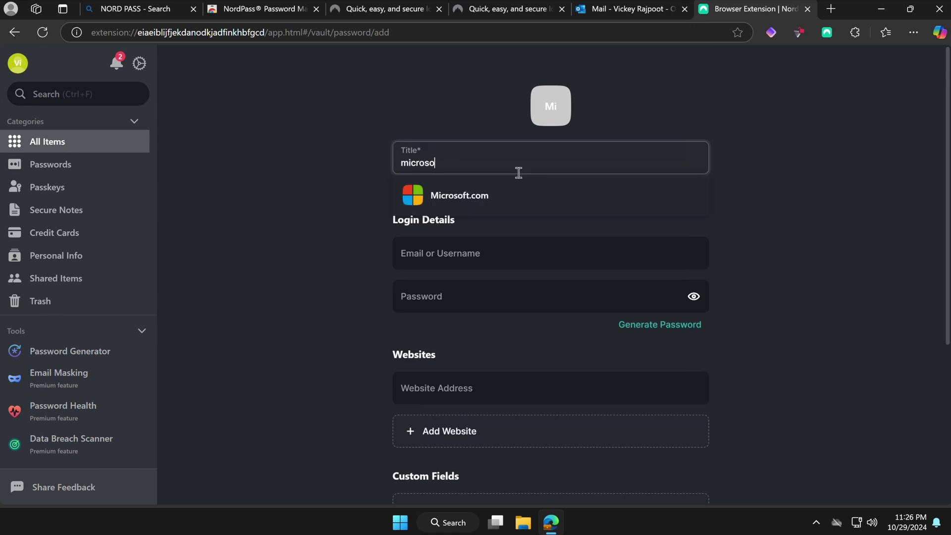
left_click(483, 193)
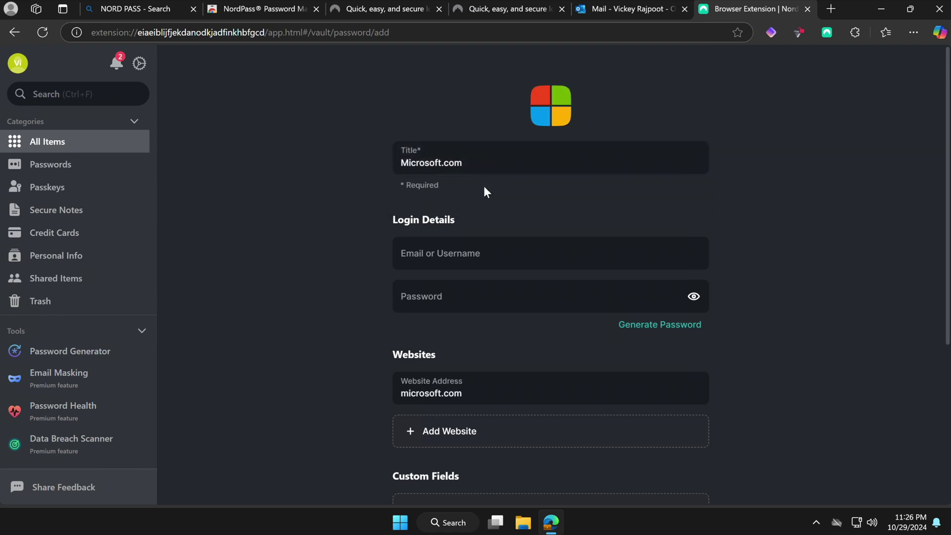
Step: Enter the account email and a password, then bring up the password generator
left_click(434, 264)
type("vick")
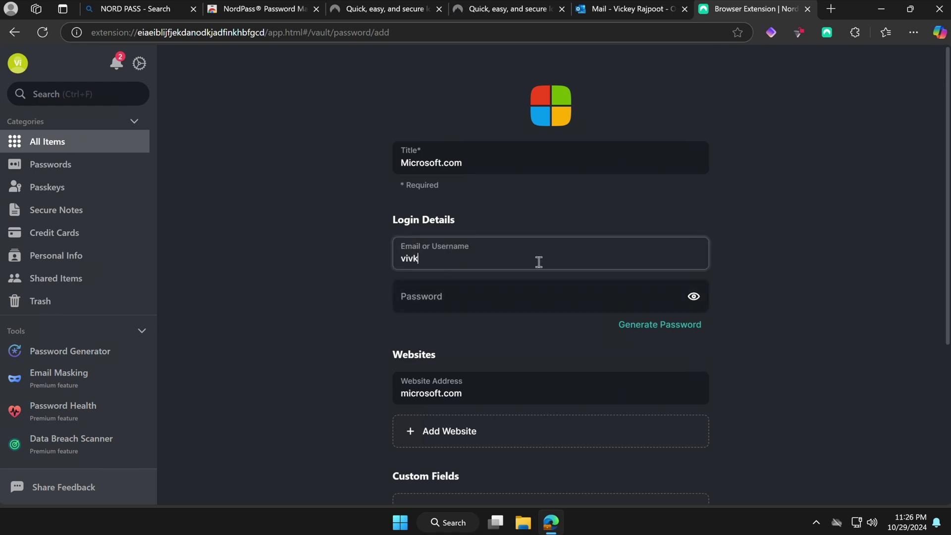
left_click(537, 306)
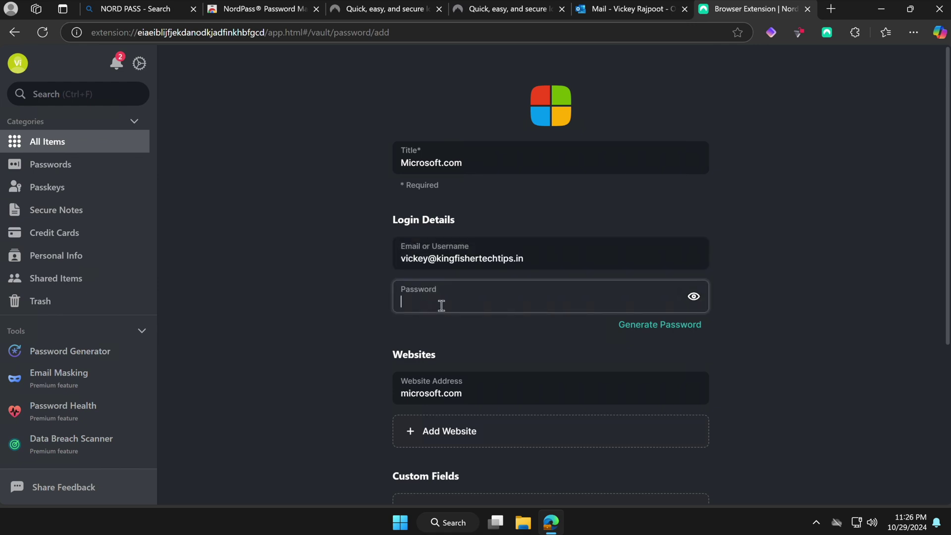
type("••••••••••")
left_click(634, 329)
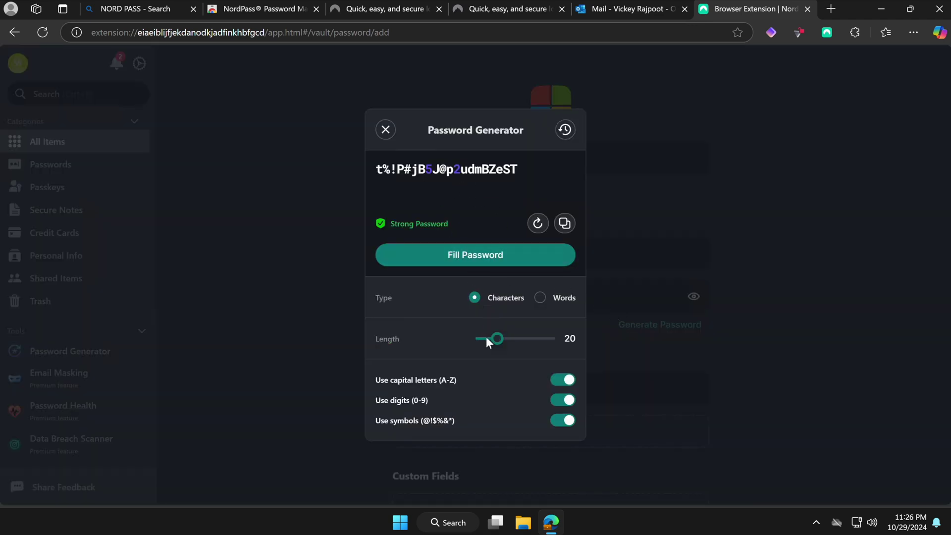
Step: Fill the item with a generated 25-character password and show it in plain text
left_click_drag(493, 344, 508, 344)
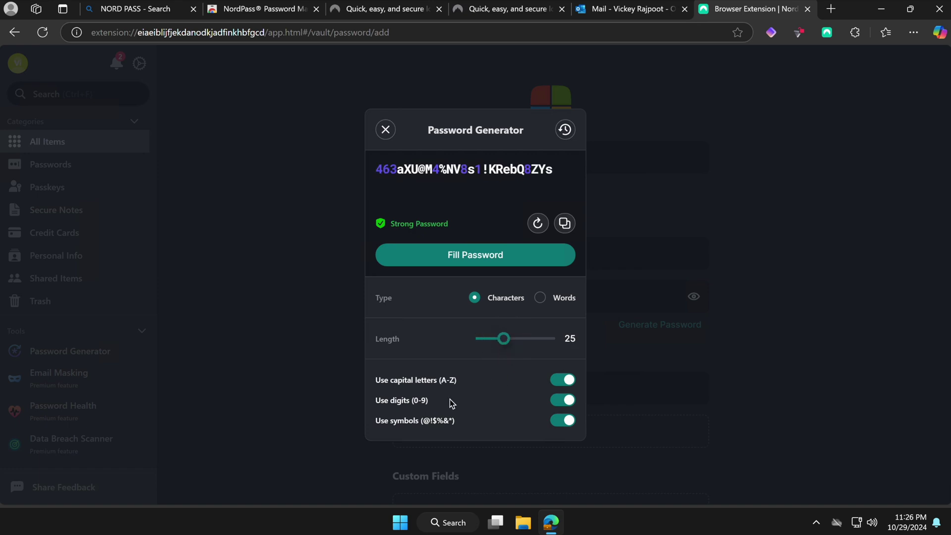
left_click(457, 259)
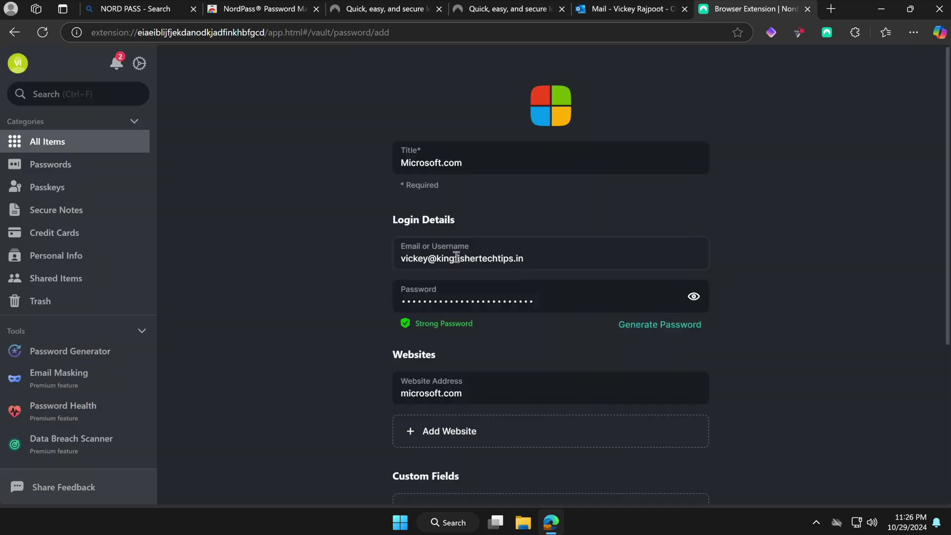
left_click(691, 306)
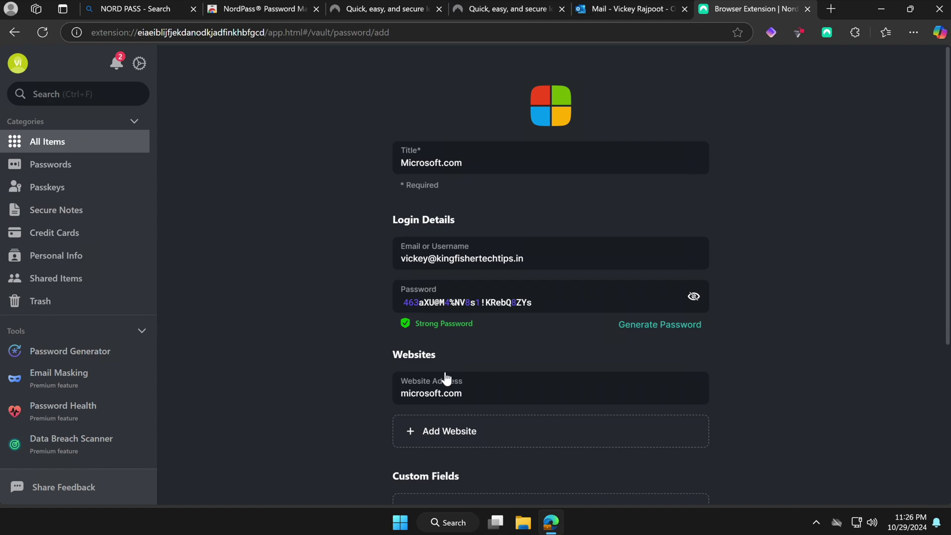
scroll(446, 378, "down", 2)
left_click(461, 259)
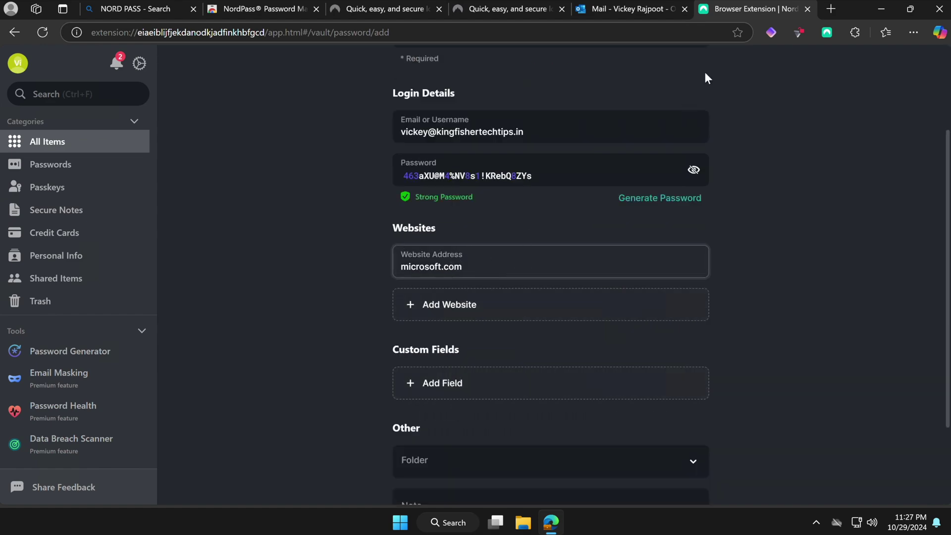
Step: Copy the Outlook page's web address and add it as the item's second website
left_click(617, 8)
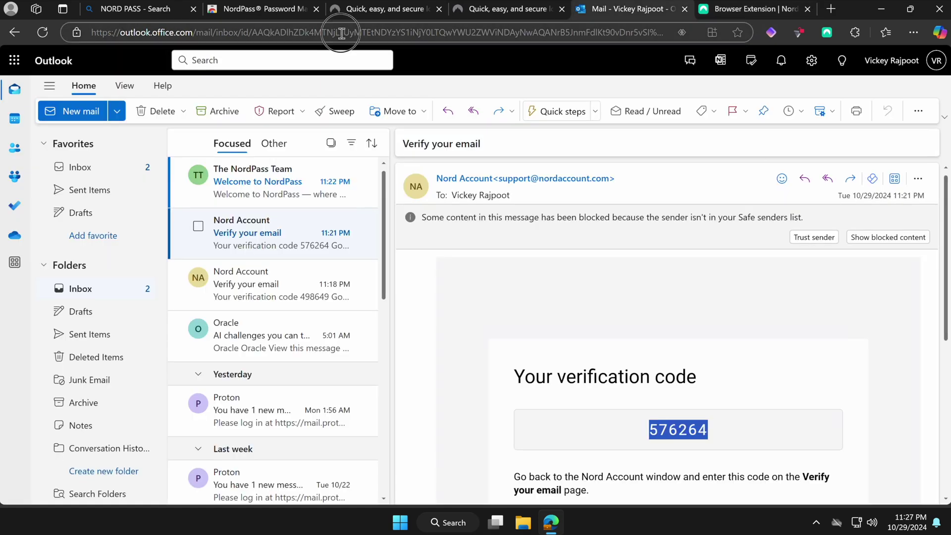
left_click(342, 32)
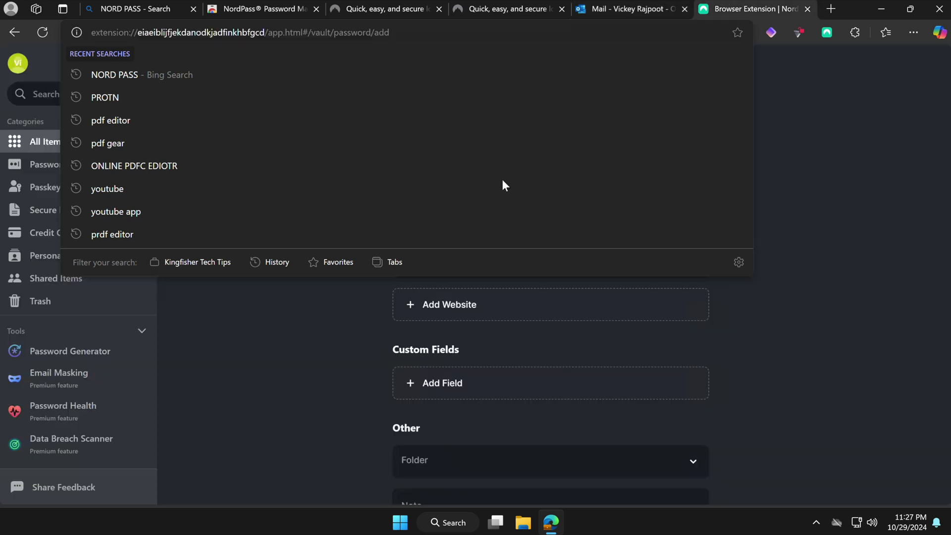
left_click(748, 14)
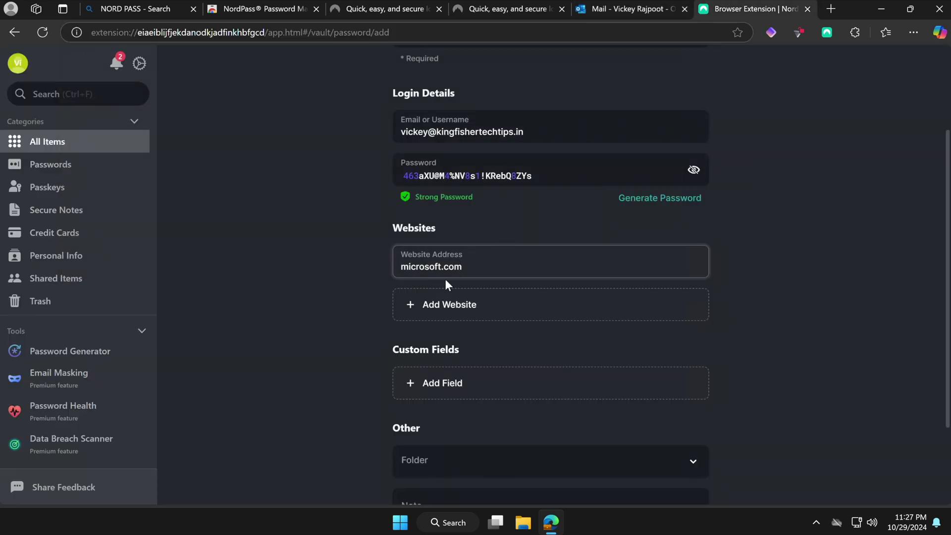
left_click(461, 304)
left_click(475, 304)
key("ctrl+v")
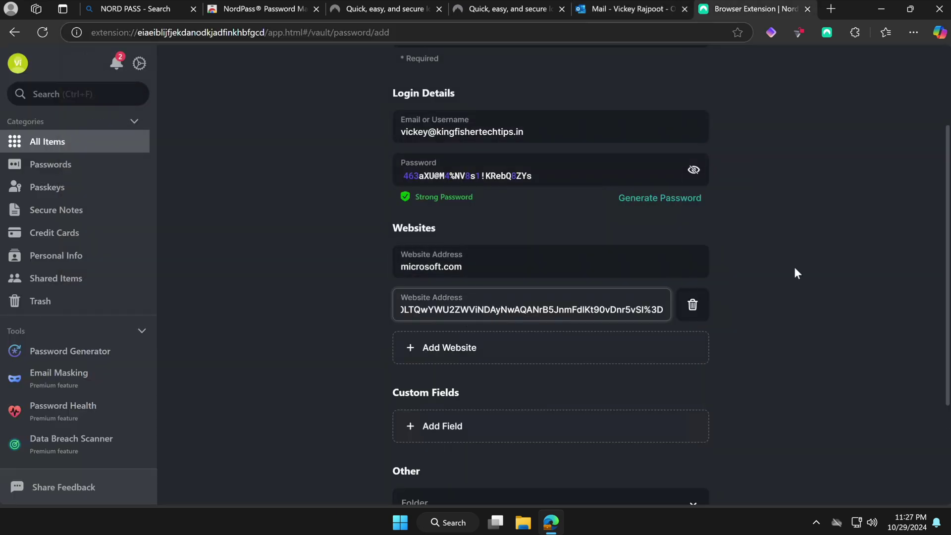
left_click(461, 267)
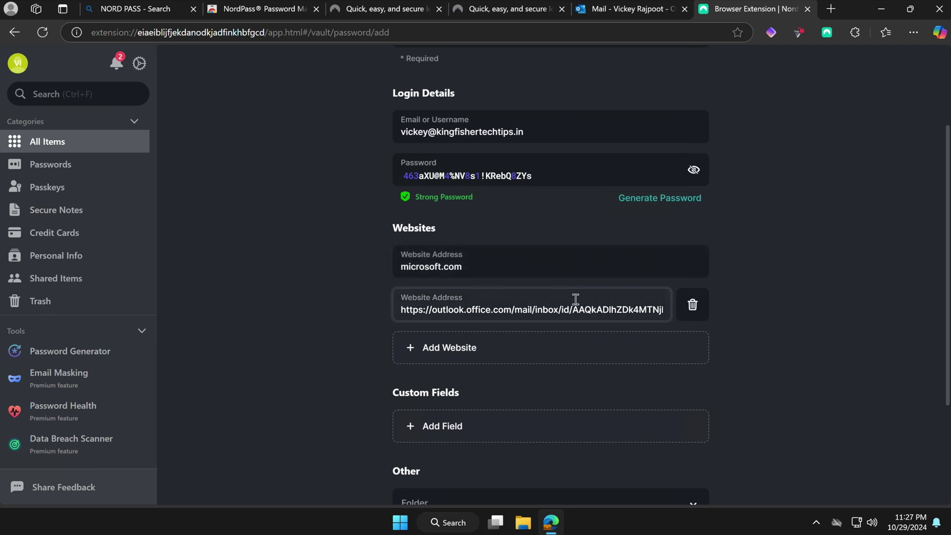
Step: Save the Microsoft.com login, then view its stored details and close them
scroll(573, 301, "down", 2)
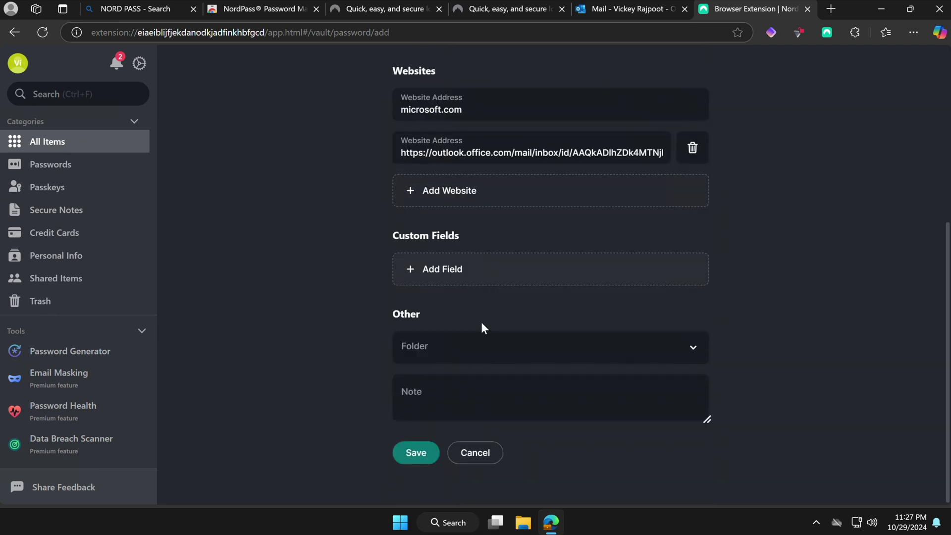
left_click(470, 347)
left_click(833, 310)
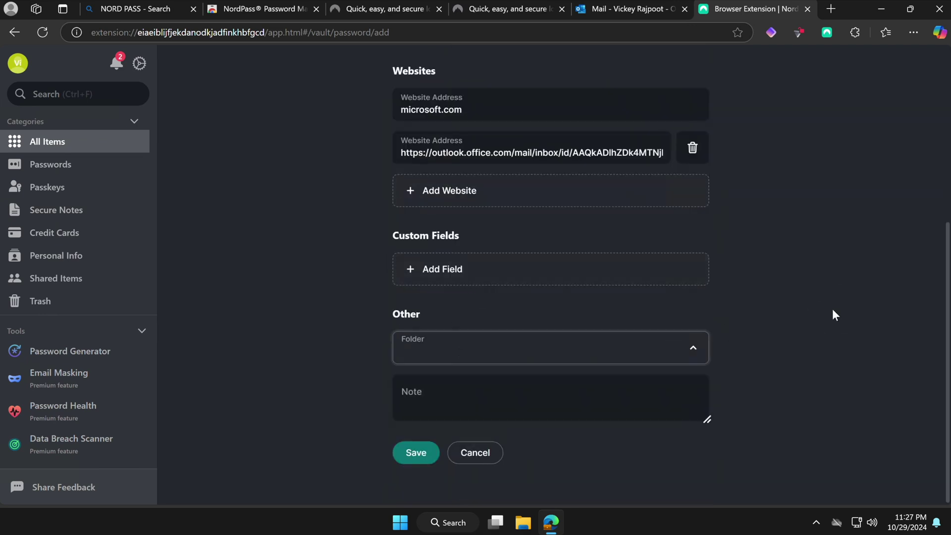
left_click(466, 351)
left_click(418, 453)
left_click(513, 263)
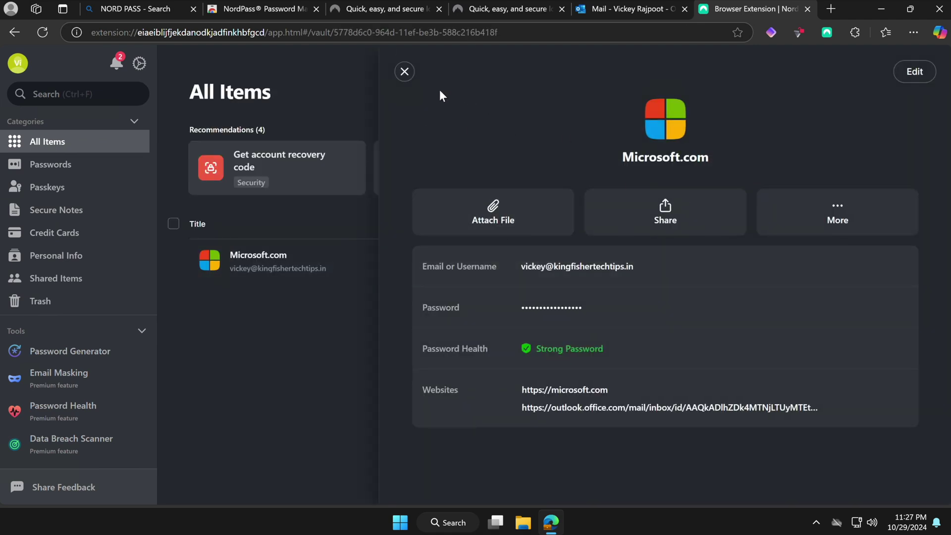
left_click(404, 72)
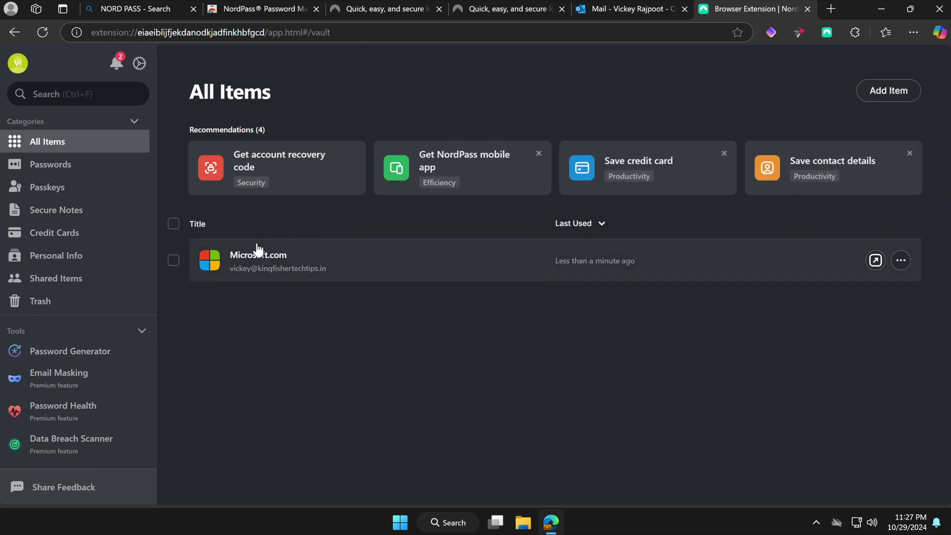
Step: Start a trial credit card entry with filler text and abandon it unsaved
left_click(248, 327)
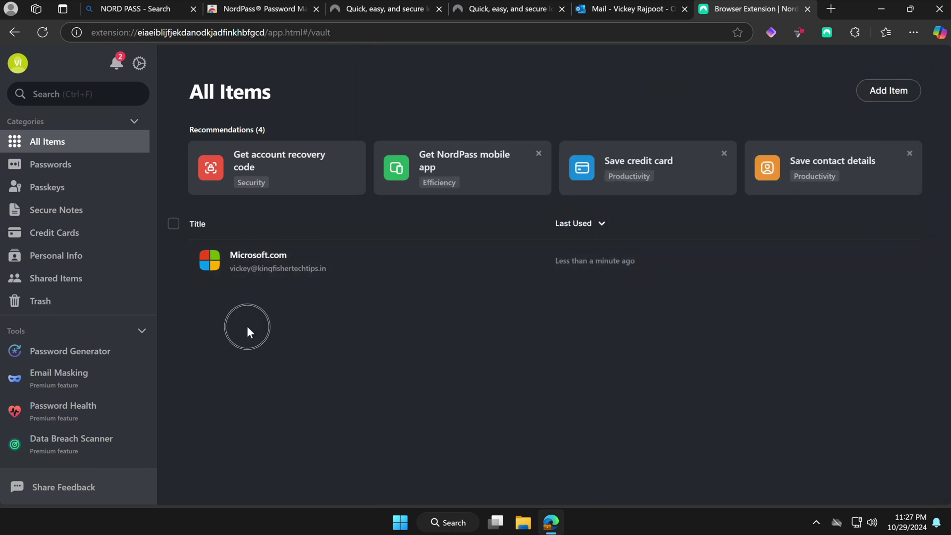
left_click(870, 90)
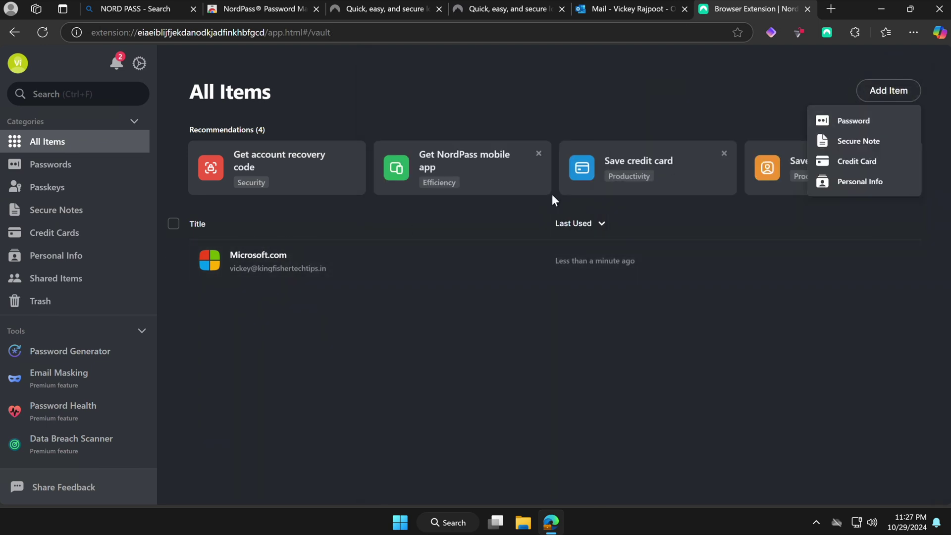
left_click(854, 164)
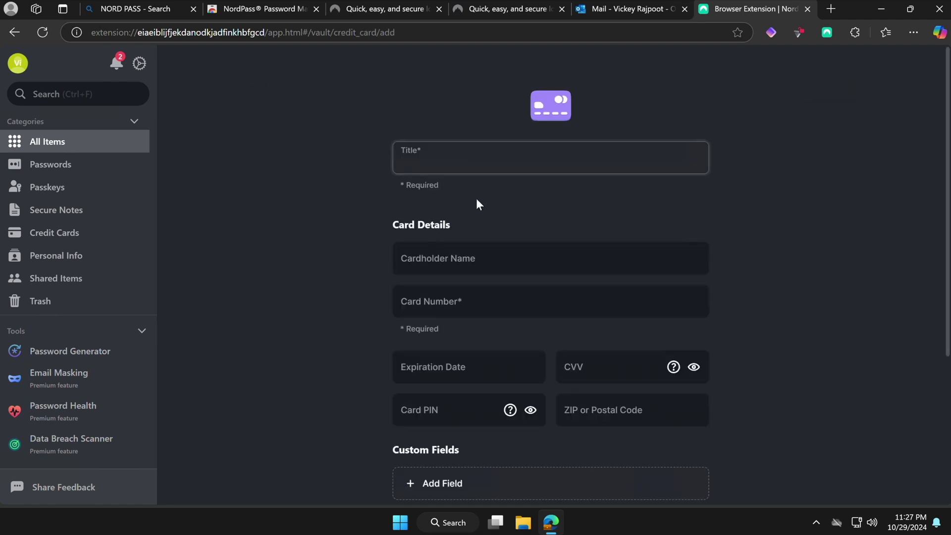
type("dsgSDG")
left_click(504, 266)
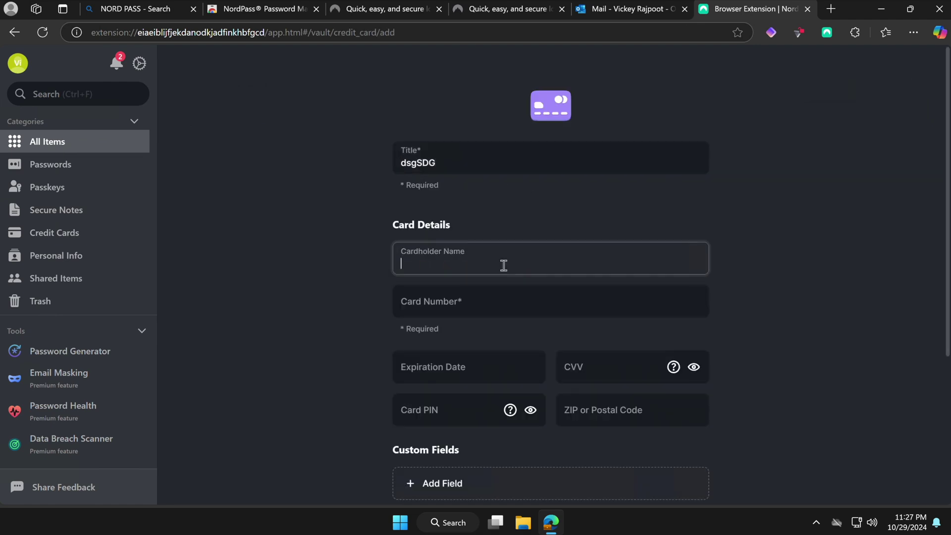
type("sdgfsdg")
left_click(470, 298)
left_click(453, 364)
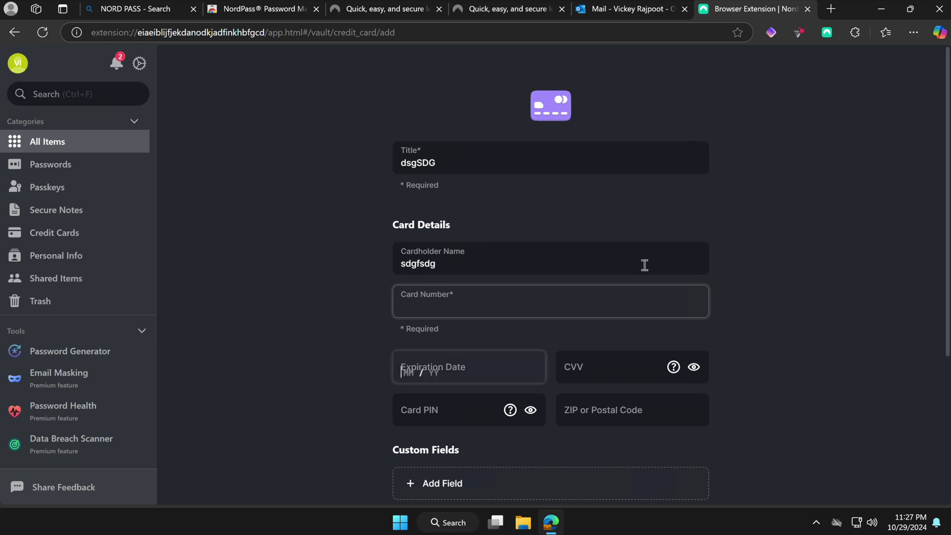
scroll(270, 157, "down", 4)
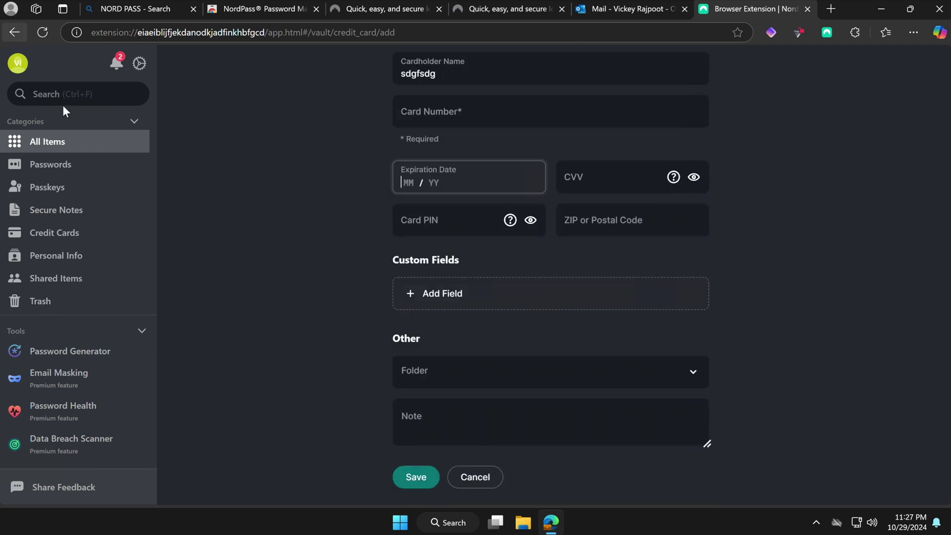
left_click(60, 191)
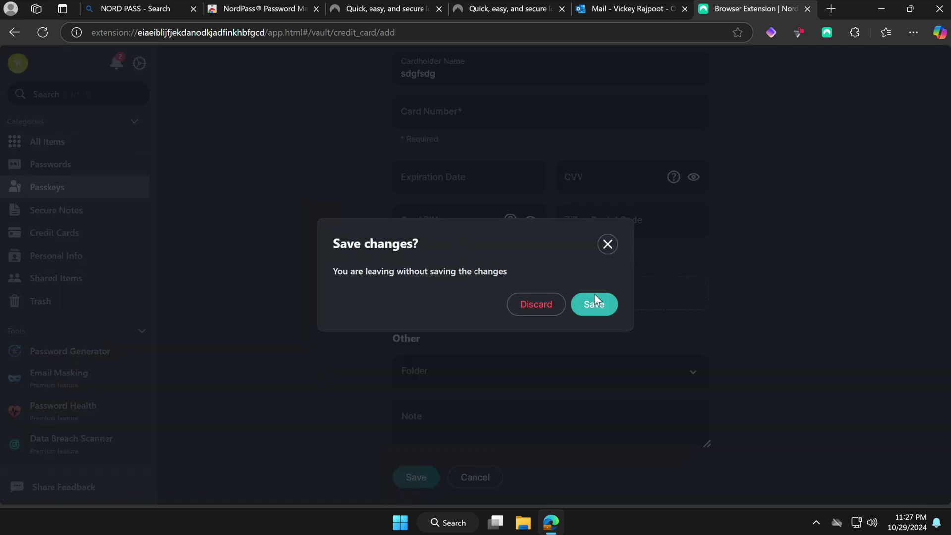
left_click(595, 297)
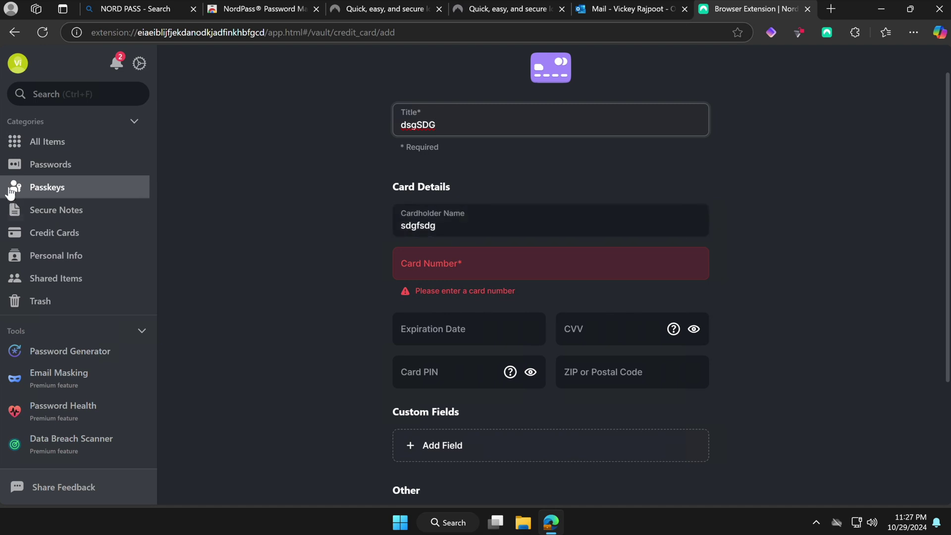
left_click(57, 187)
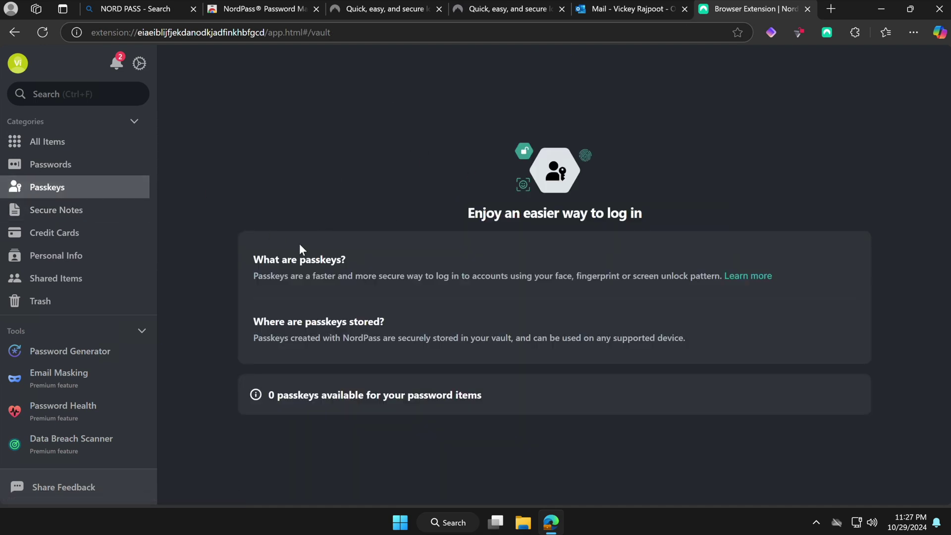
Step: Browse Secure Notes, Credit Cards, Personal Info, Trash and Shared Items, ending on the Password Generator
left_click(55, 212)
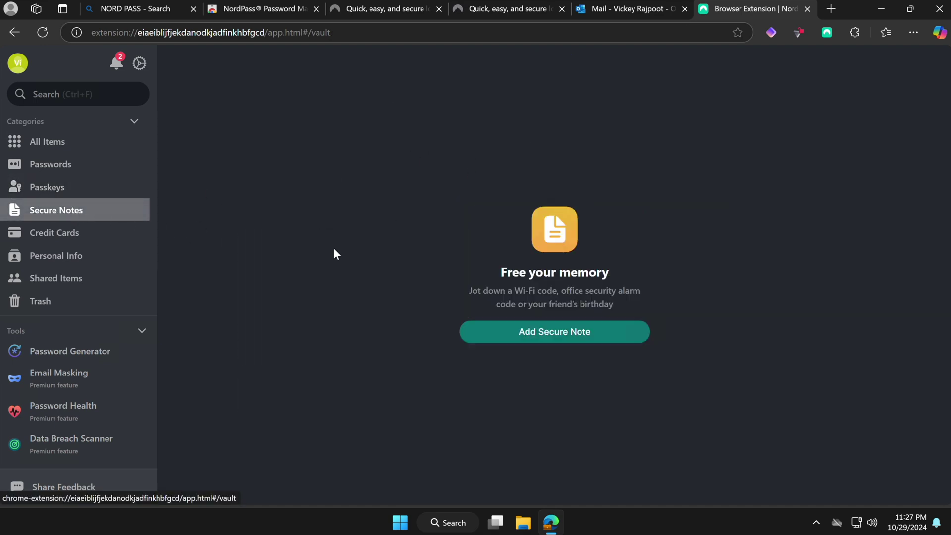
left_click(62, 234)
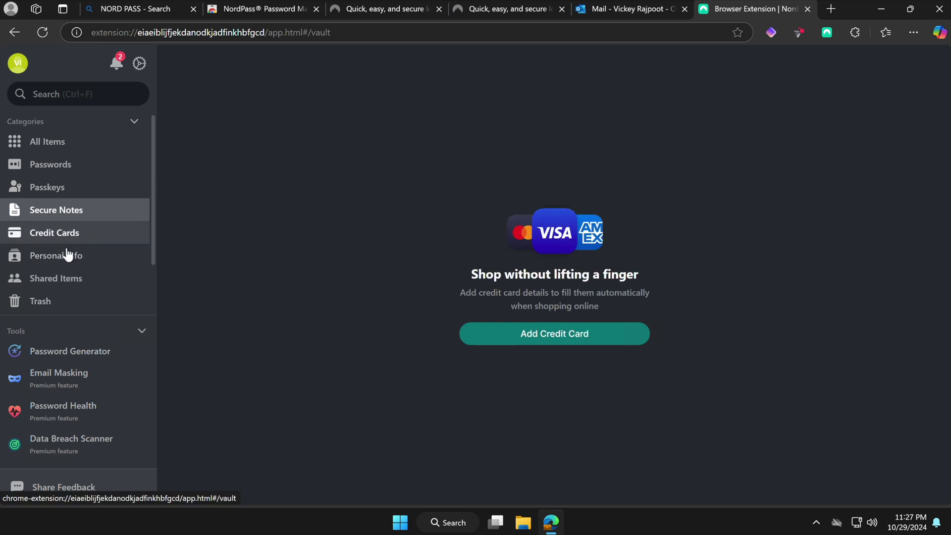
left_click(68, 255)
left_click(67, 235)
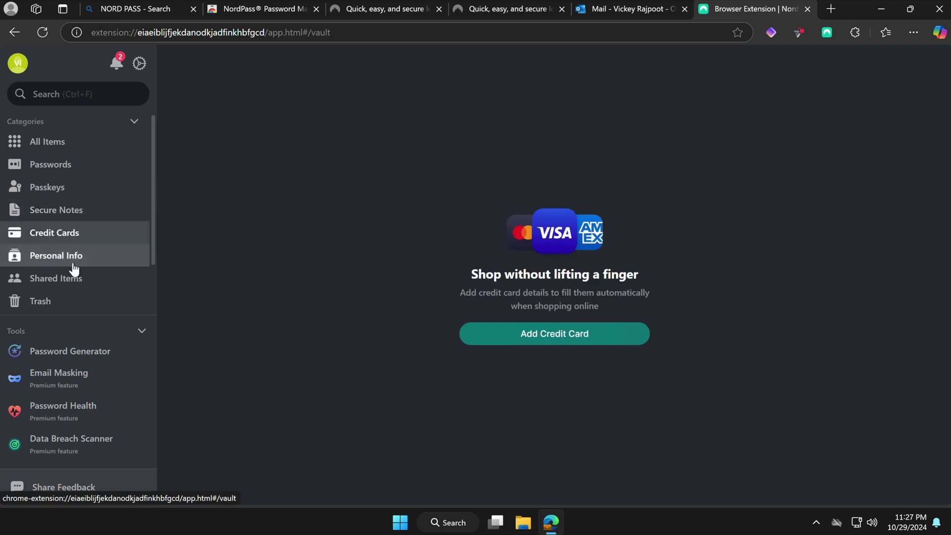
left_click(109, 262)
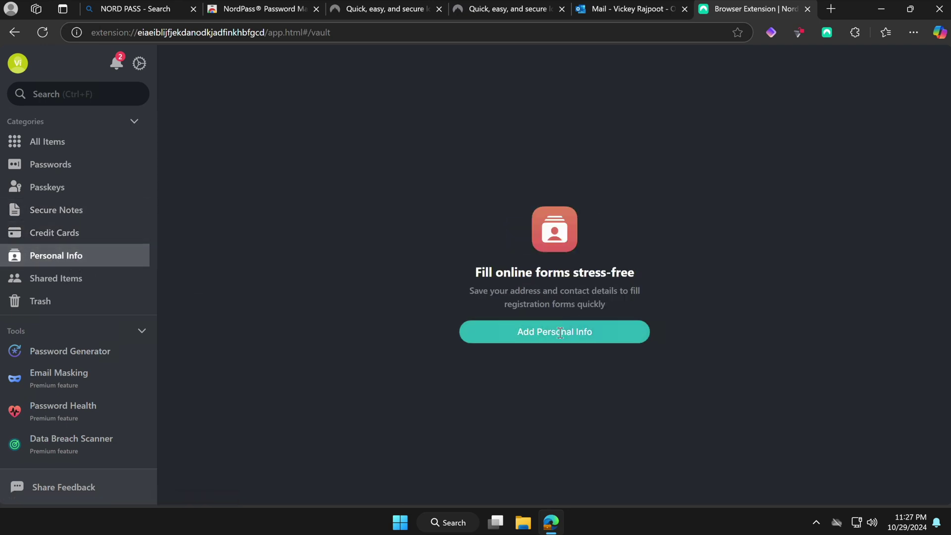
left_click(560, 333)
scroll(540, 185, "down", 5)
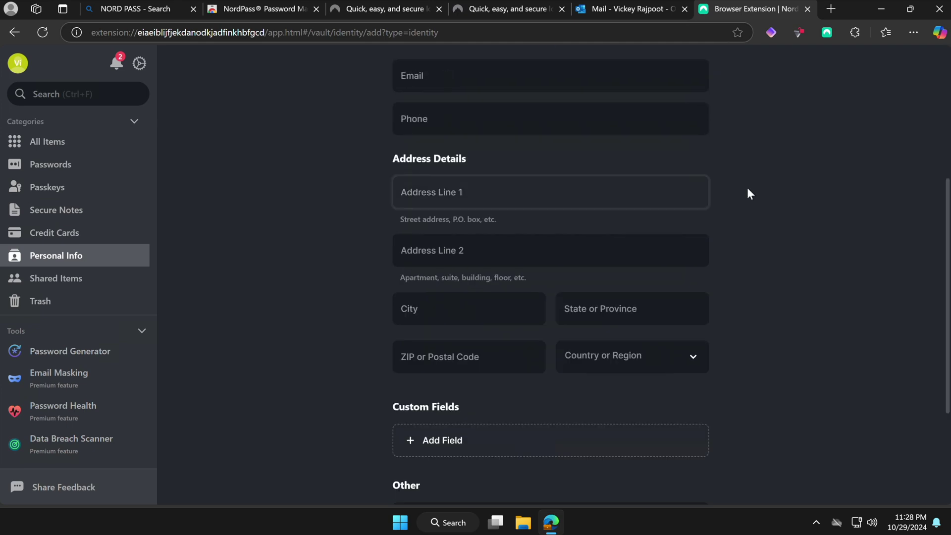
scroll(748, 191, "down", 3)
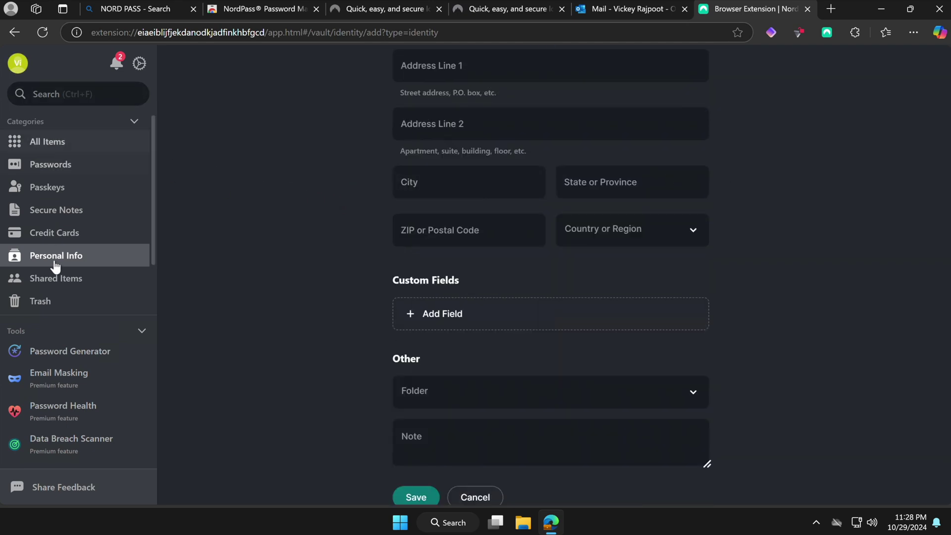
left_click(62, 302)
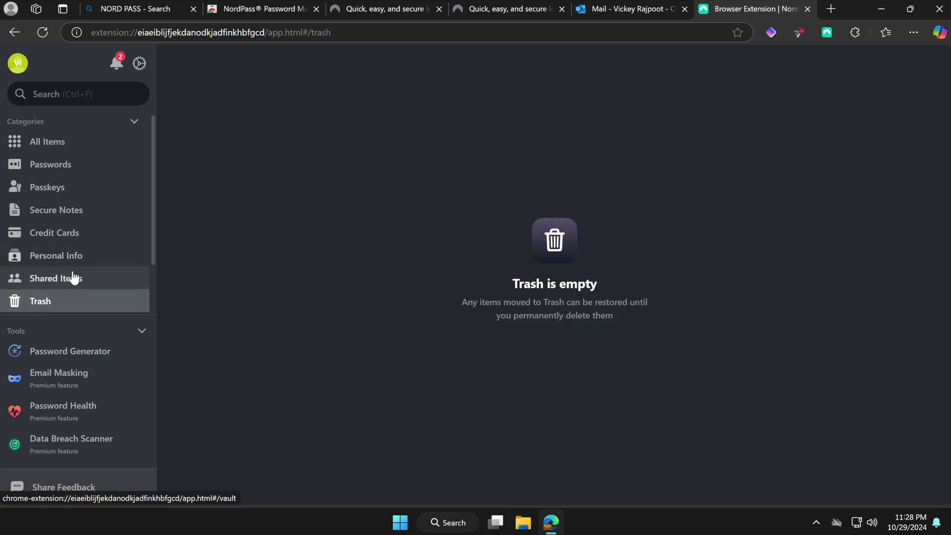
left_click(130, 283)
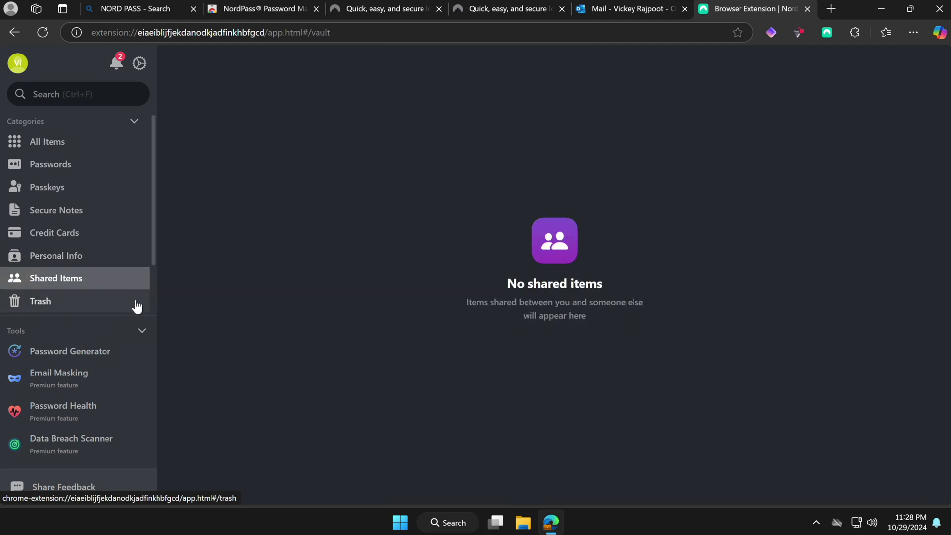
left_click(75, 354)
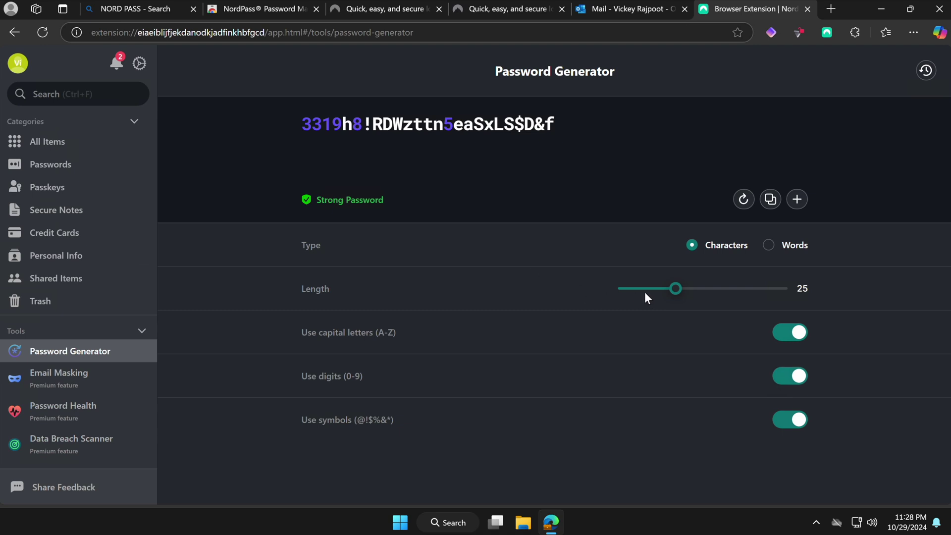
Step: Create a new email mask in Email Masking and open its details
left_click(108, 372)
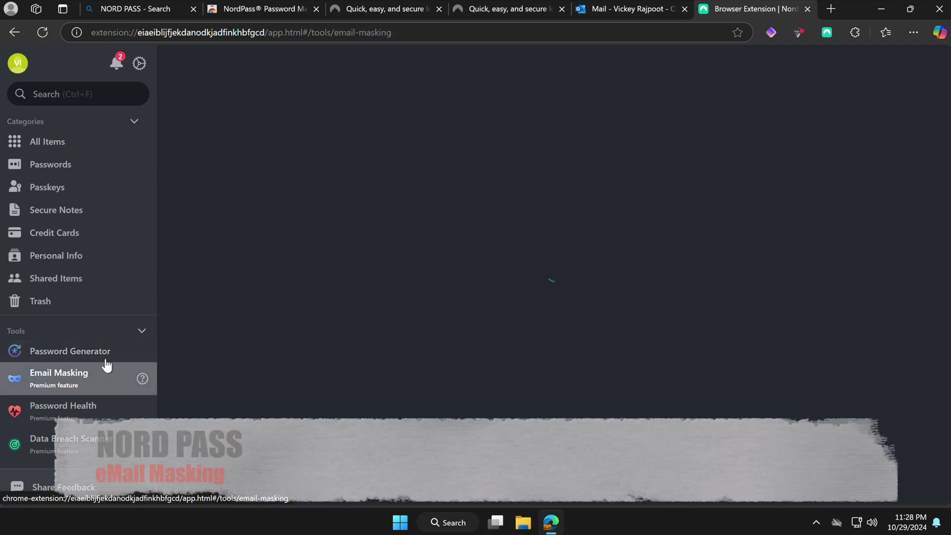
left_click(822, 157)
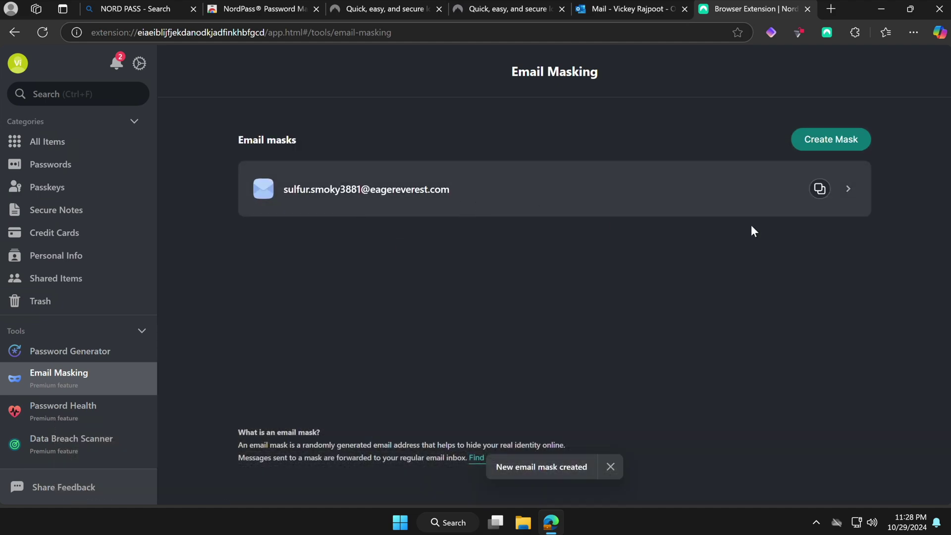
left_click(421, 187)
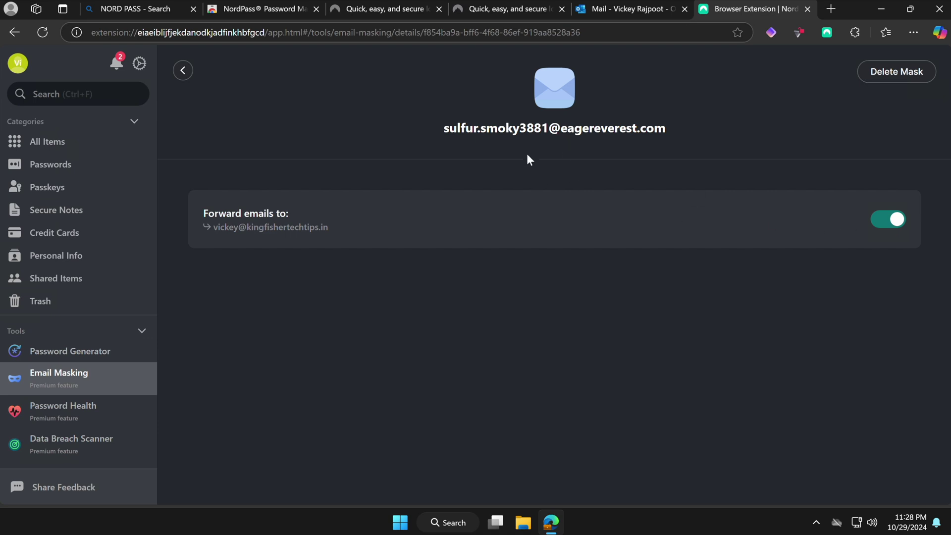
Step: Turn the mask's email forwarding off and back on, then view Password Health
left_click(887, 220)
left_click(591, 314)
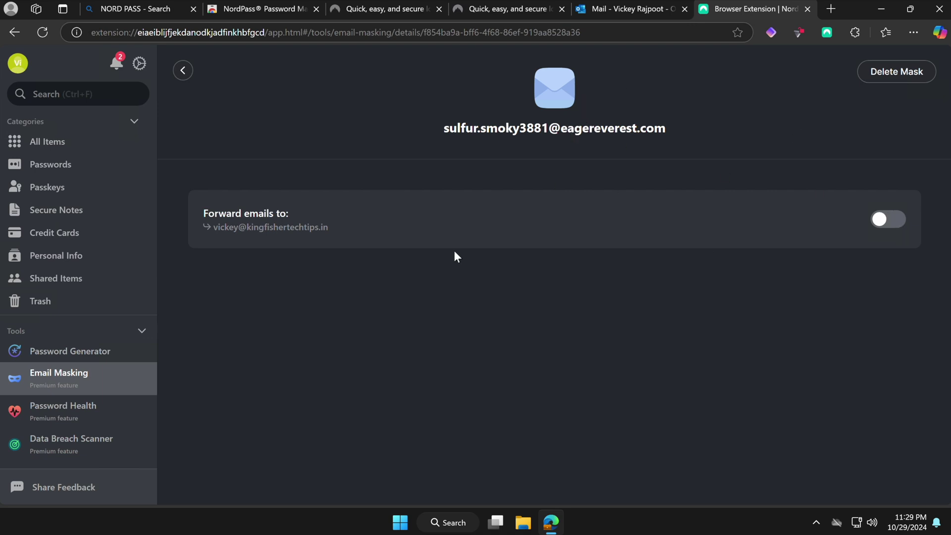
left_click(887, 219)
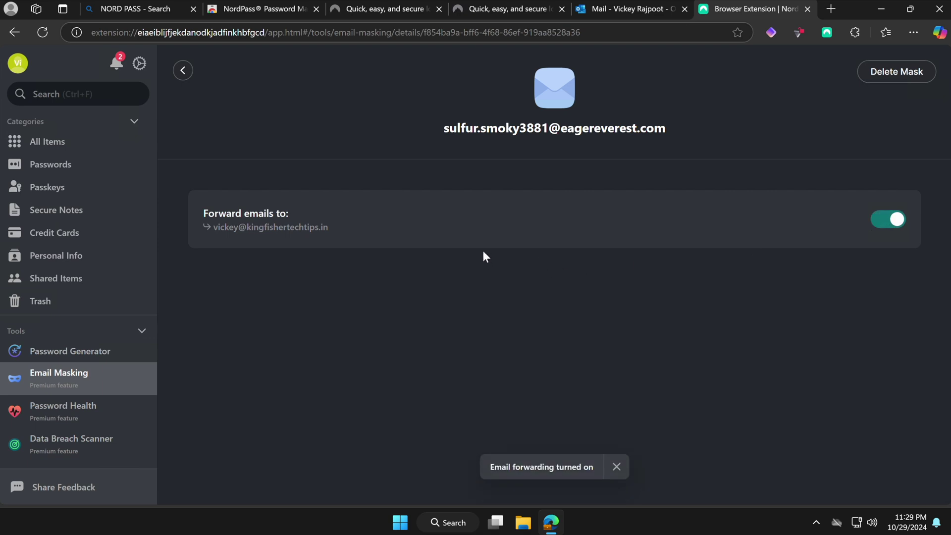
left_click(61, 406)
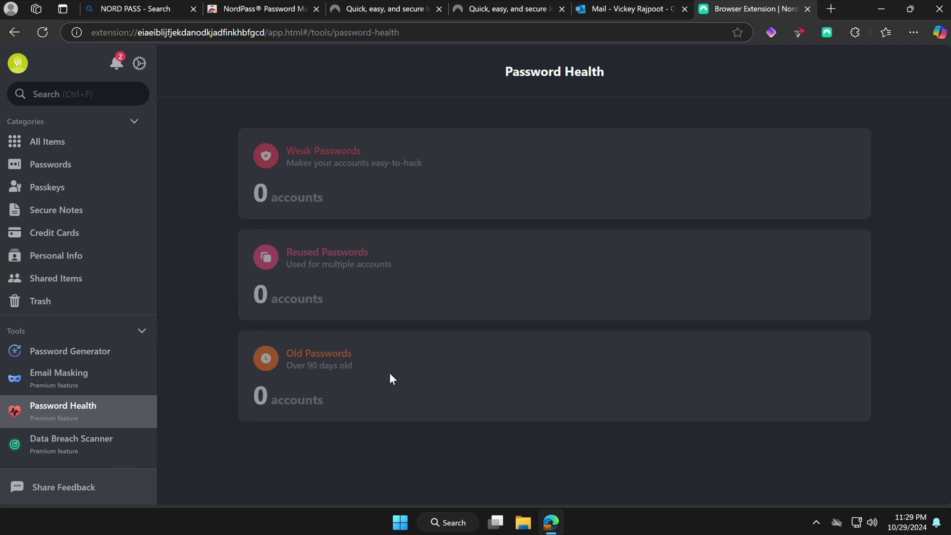
left_click(93, 439)
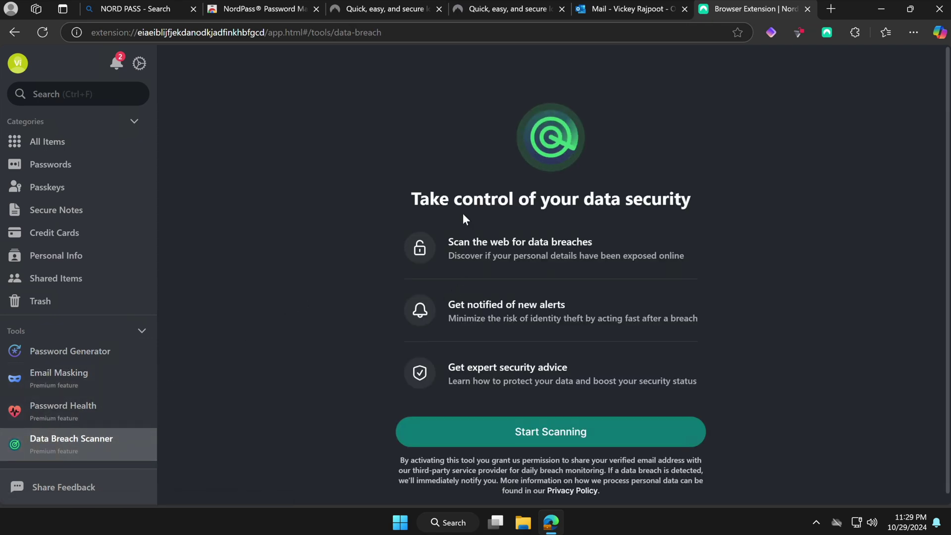
scroll(464, 212, "down", 1)
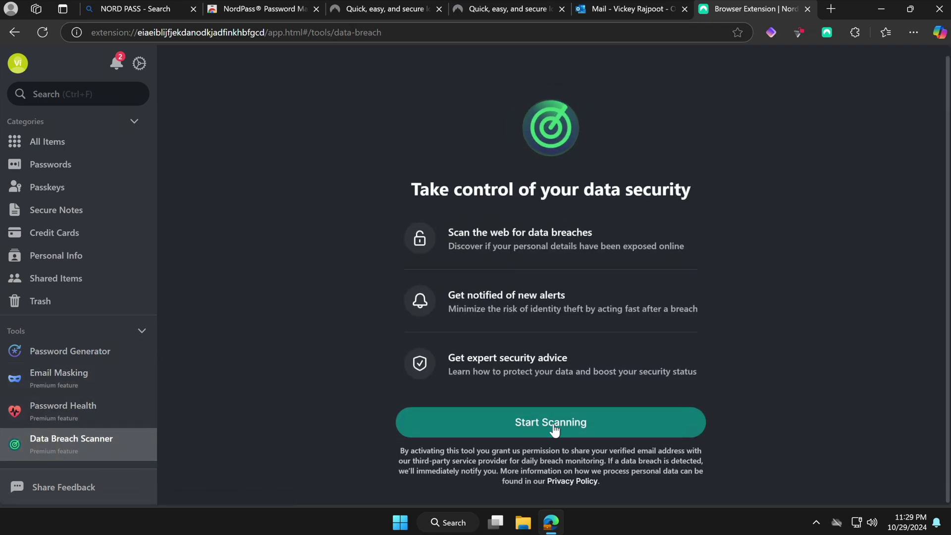
left_click(509, 417)
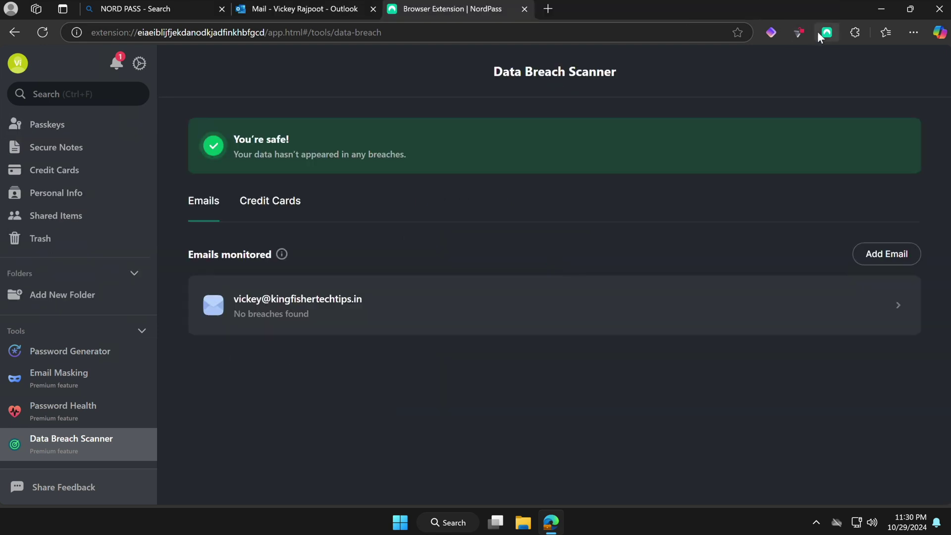
left_click(824, 34)
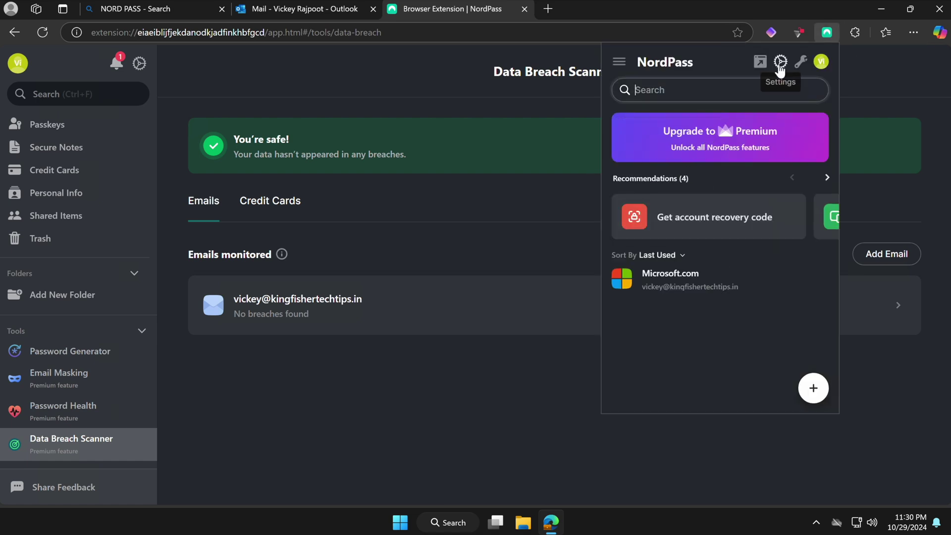
left_click(780, 61)
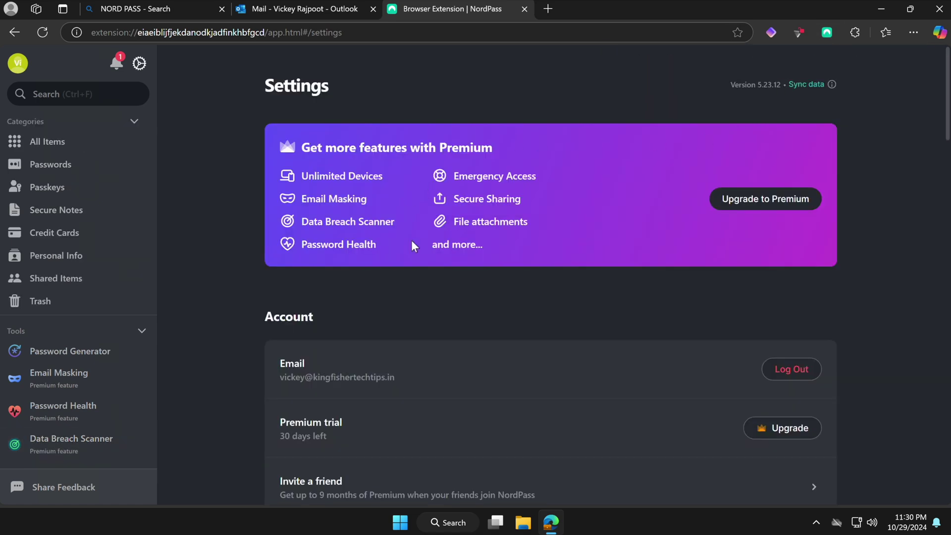
scroll(415, 246, "down", 5)
scroll(613, 167, "down", 3)
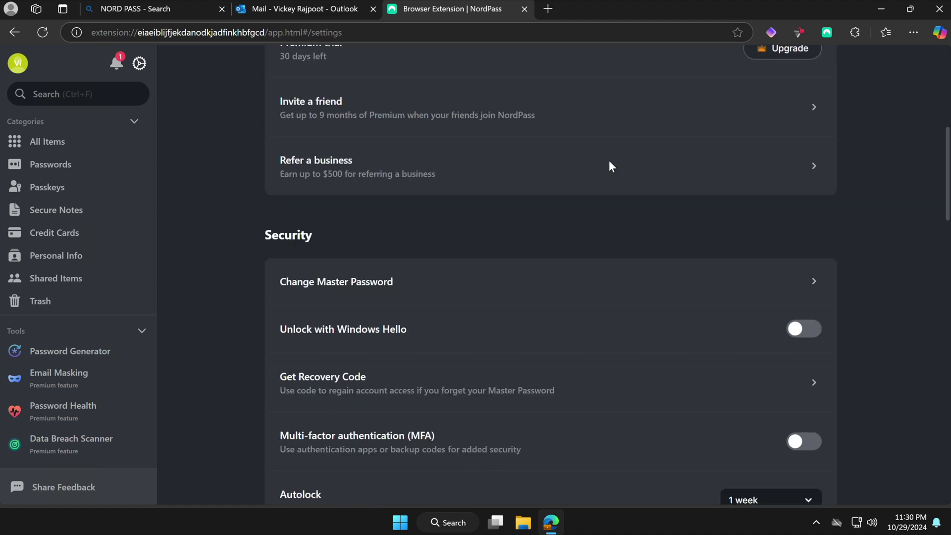
scroll(571, 194, "down", 6)
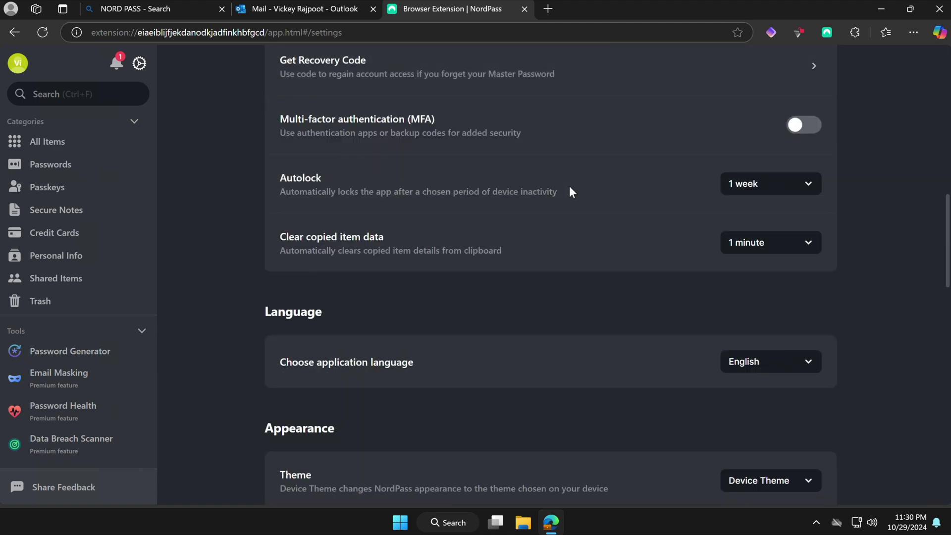
scroll(572, 192, "up", 6)
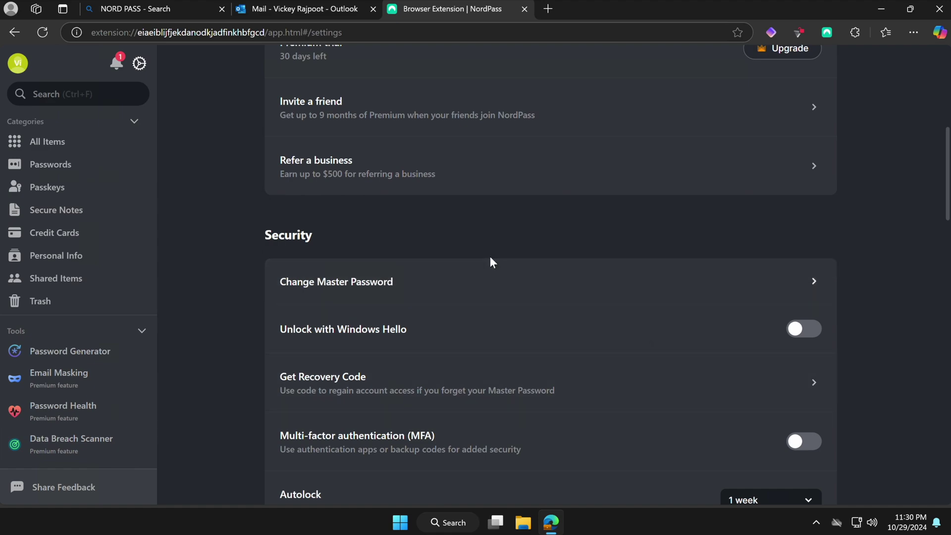
scroll(492, 262, "down", 11)
scroll(491, 265, "up", 18)
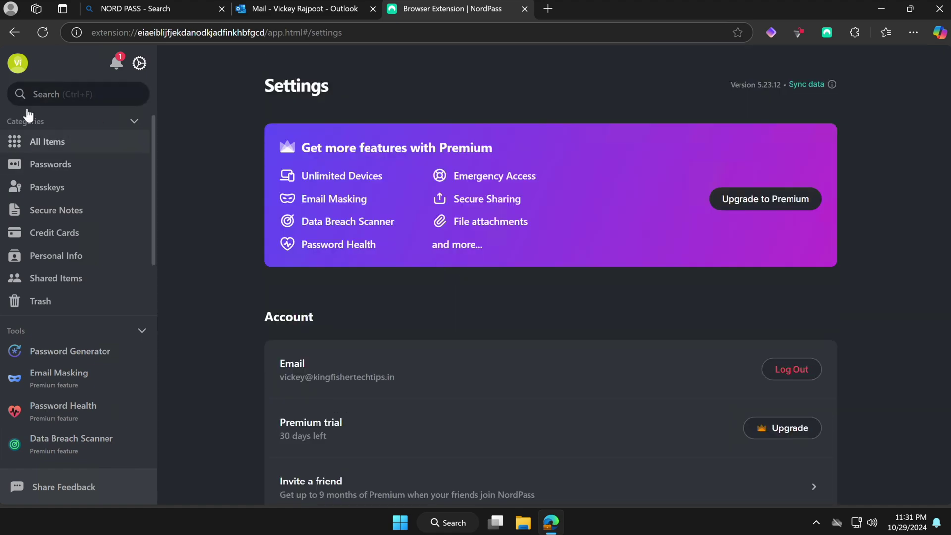
left_click(18, 63)
left_click(239, 168)
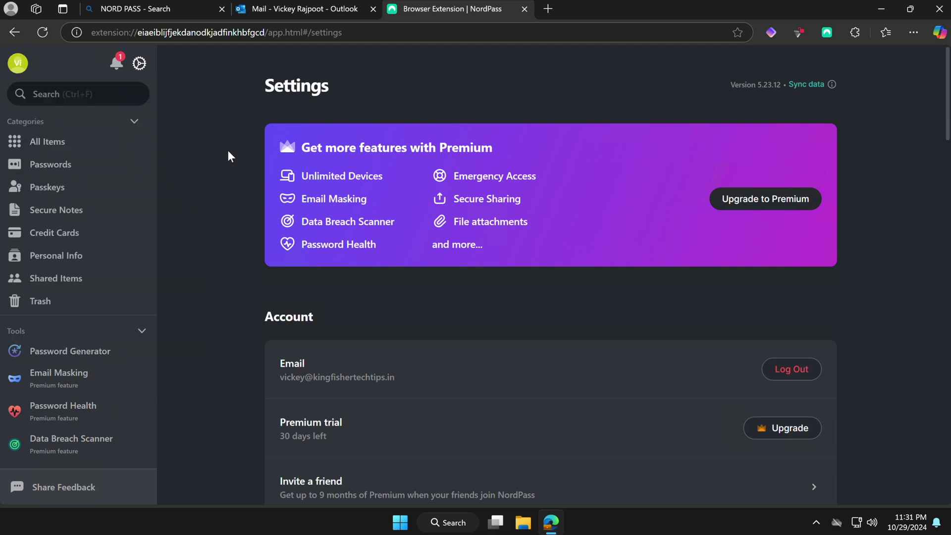
Step: Search 'nord pass desktop' in a new tab and reach the NordPass Windows download page
left_click(548, 9)
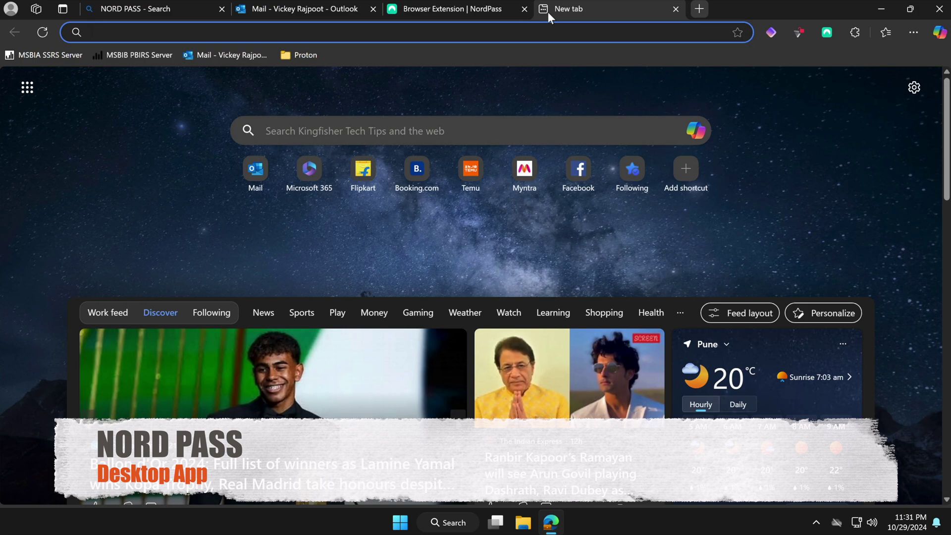
type("nord pass ")
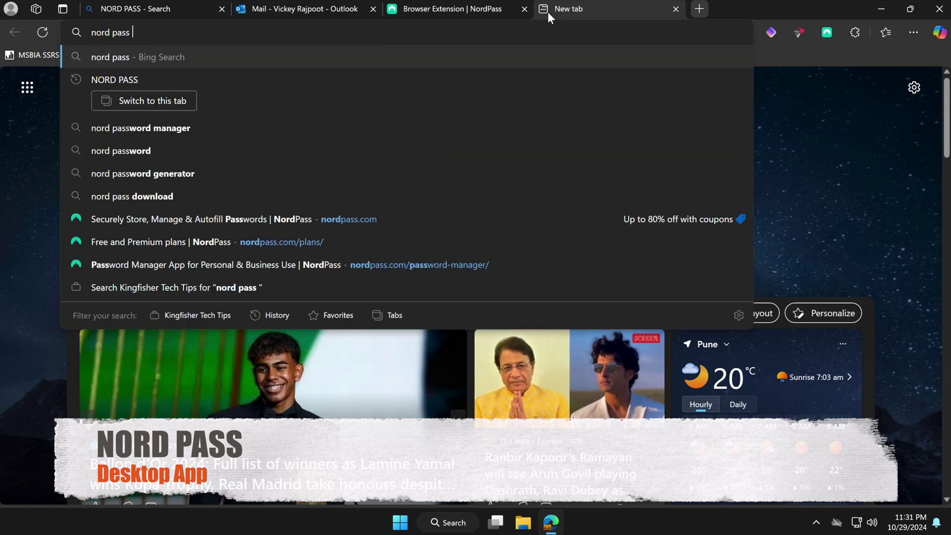
type("desktop")
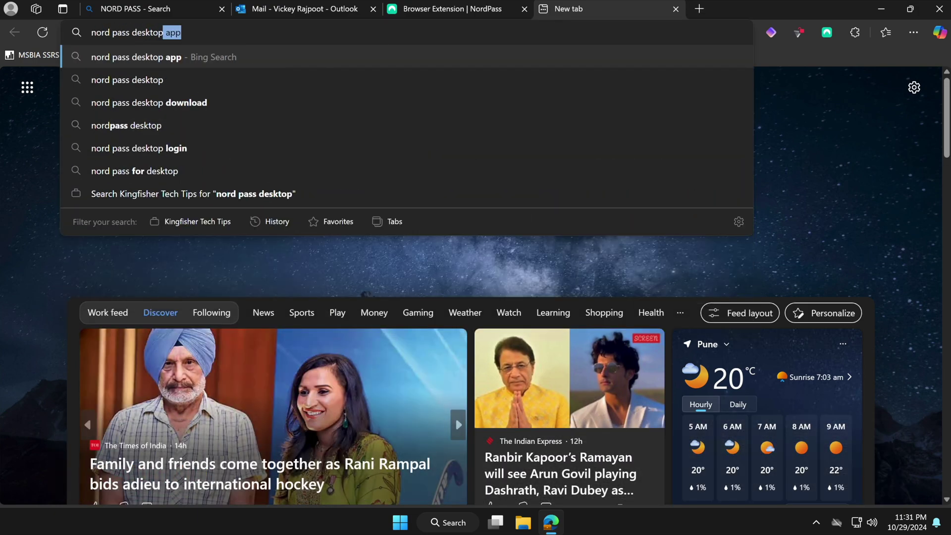
left_click(188, 63)
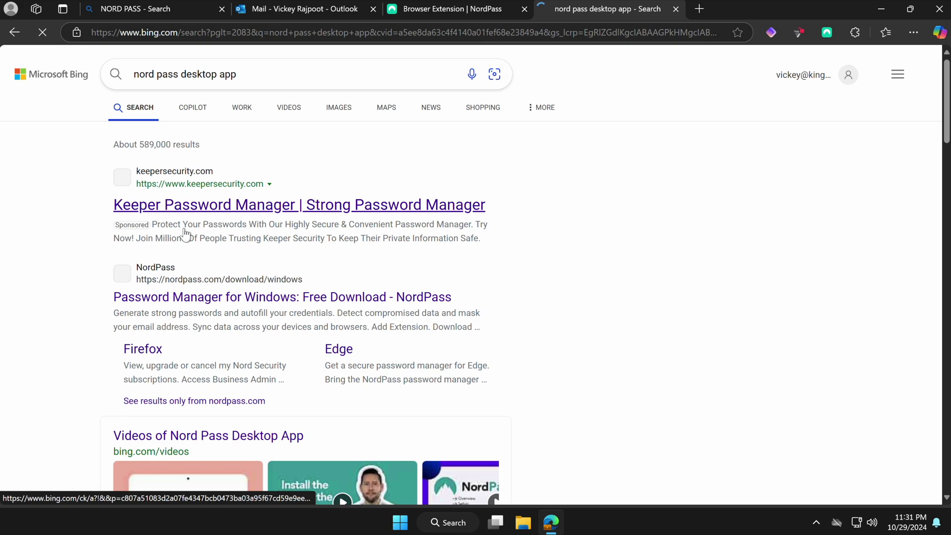
left_click(243, 227)
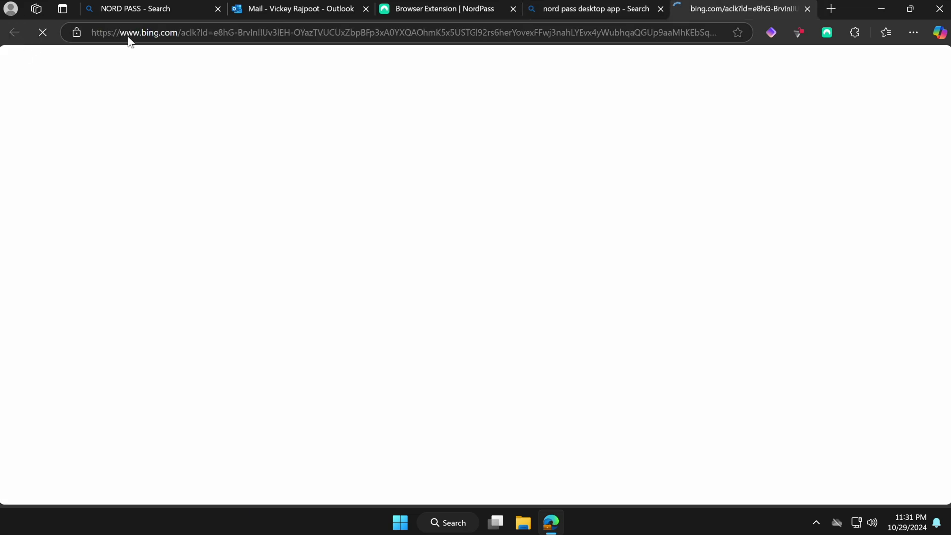
left_click(807, 8)
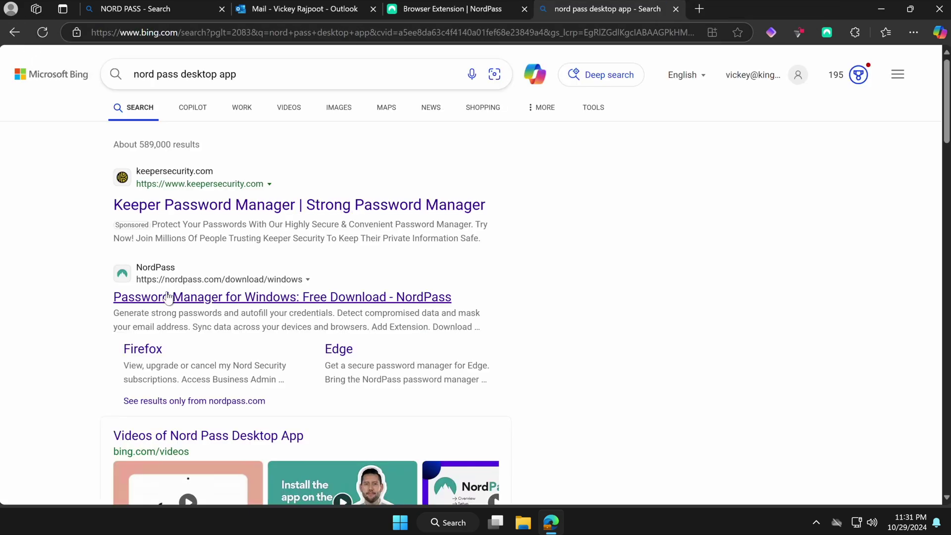
left_click(166, 295)
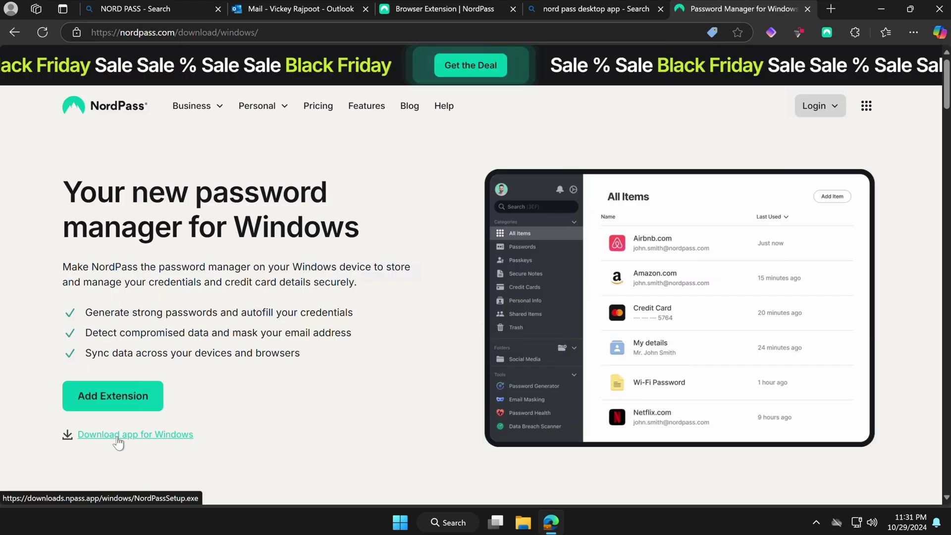
Step: Download and run the NordPass Windows installer, then close the extra tabs and minimize Edge
left_click(120, 439)
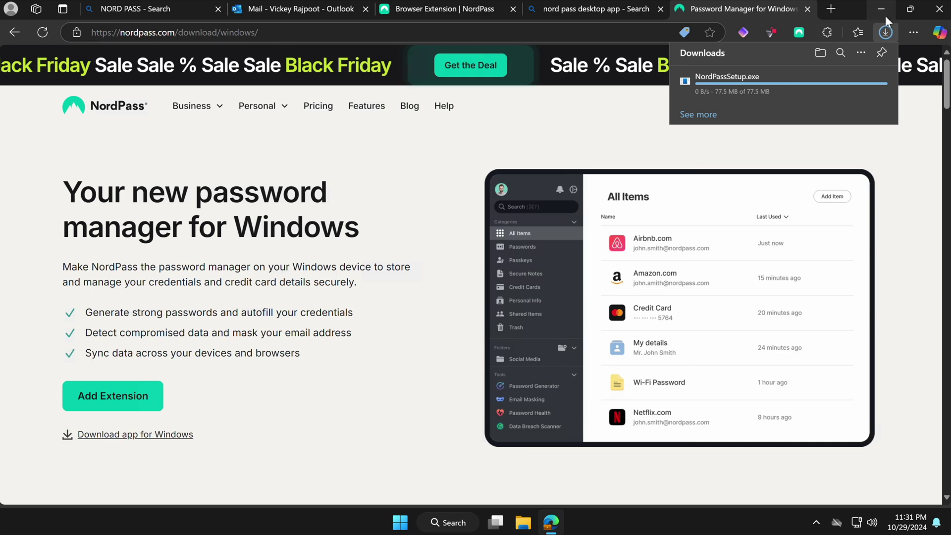
scroll(439, 193, "down", 3)
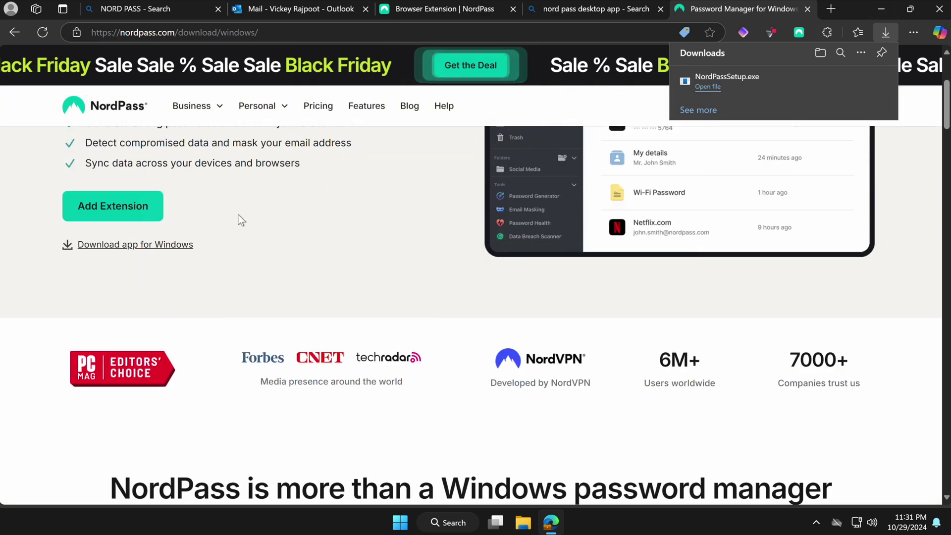
scroll(238, 215, "down", 4)
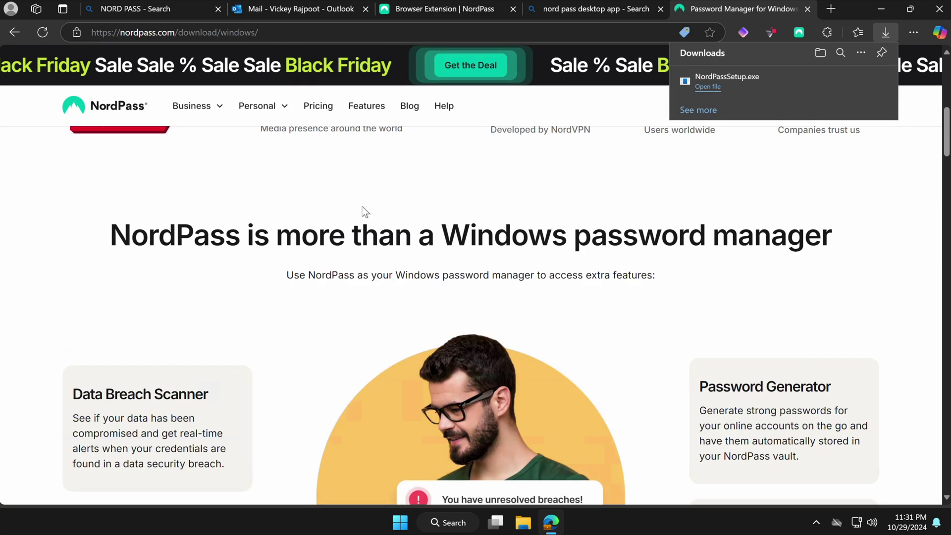
left_click(708, 87)
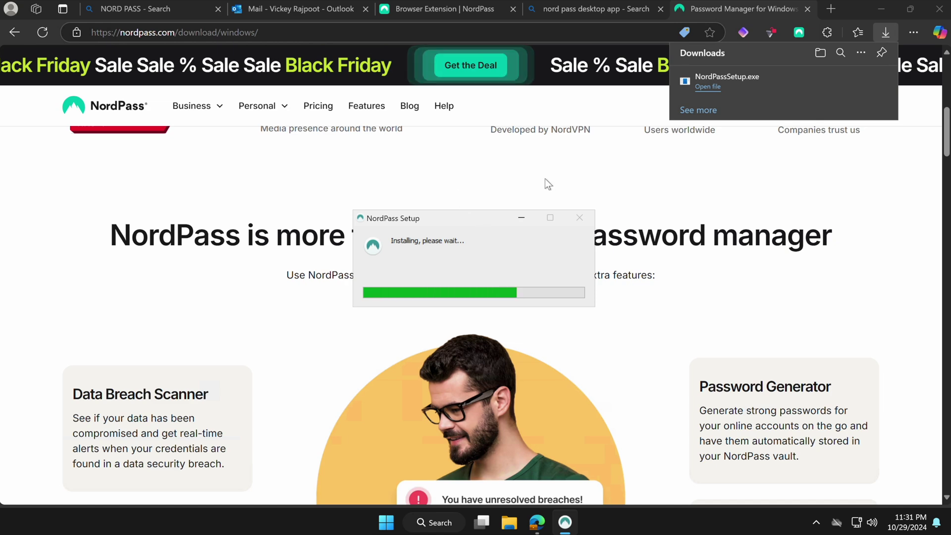
left_click(801, 7)
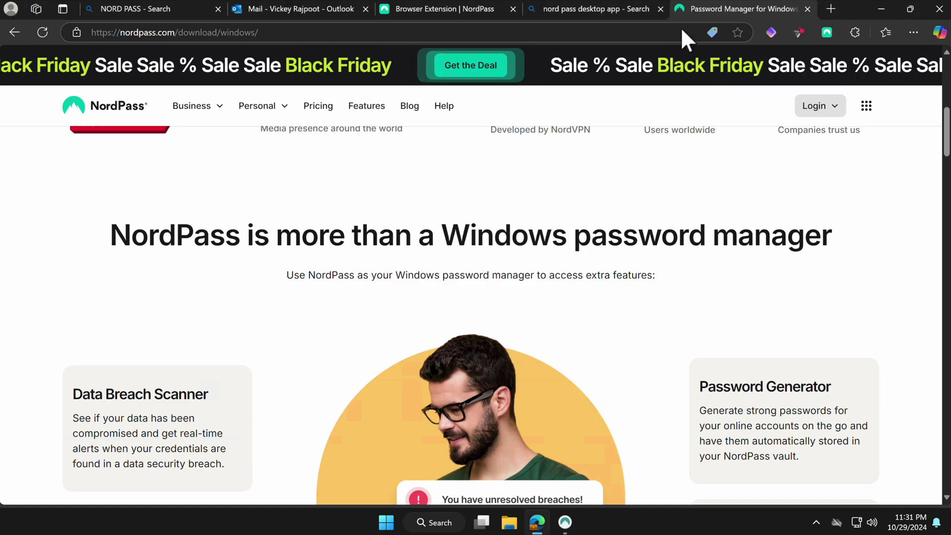
left_click(660, 9)
left_click(659, 10)
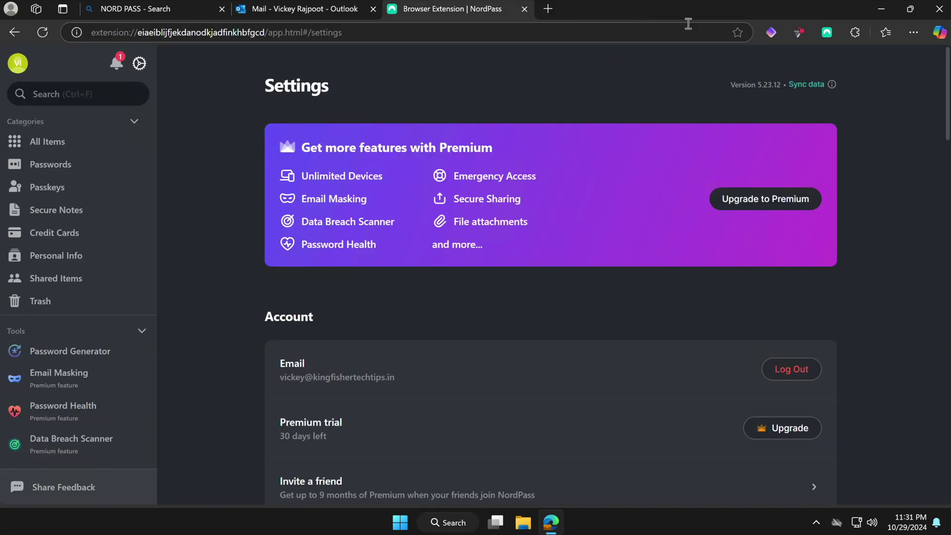
left_click(881, 9)
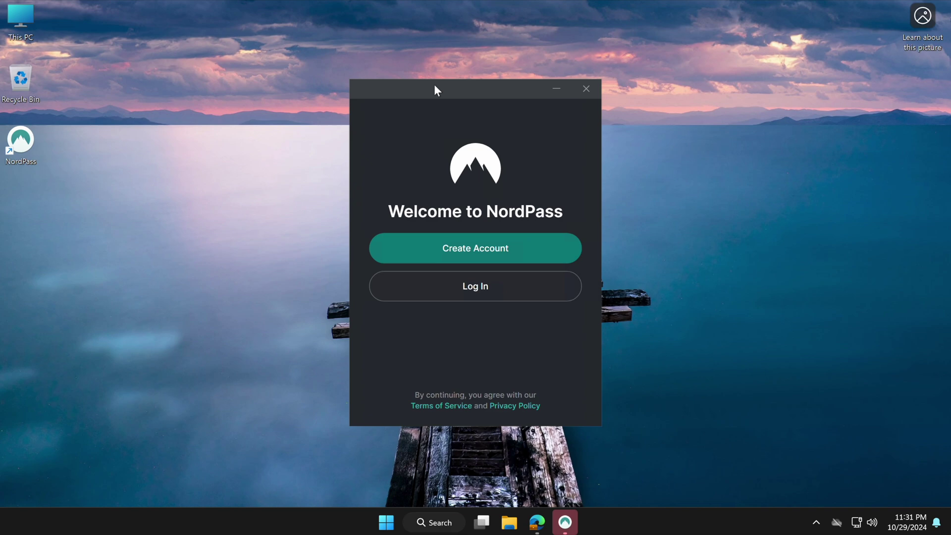
Step: Choose to log in to the existing account and continue with the pasted email
left_click_drag(435, 86, 465, 92)
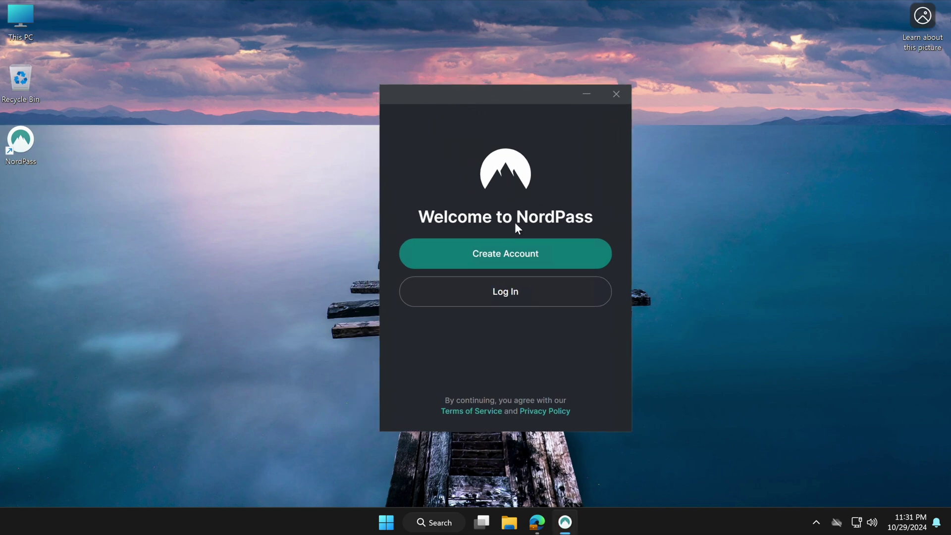
left_click(514, 301)
left_click(590, 266)
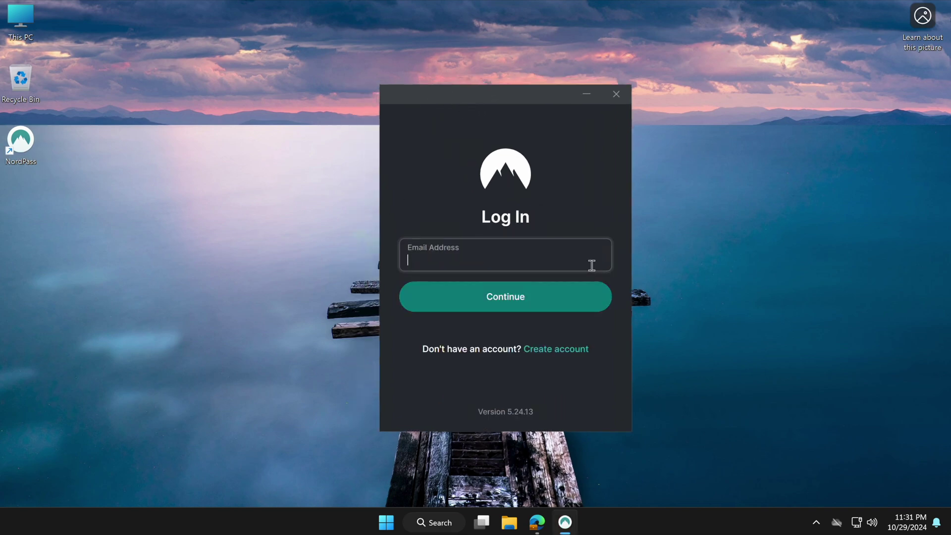
key("ctrl+v")
key("ctrl+a")
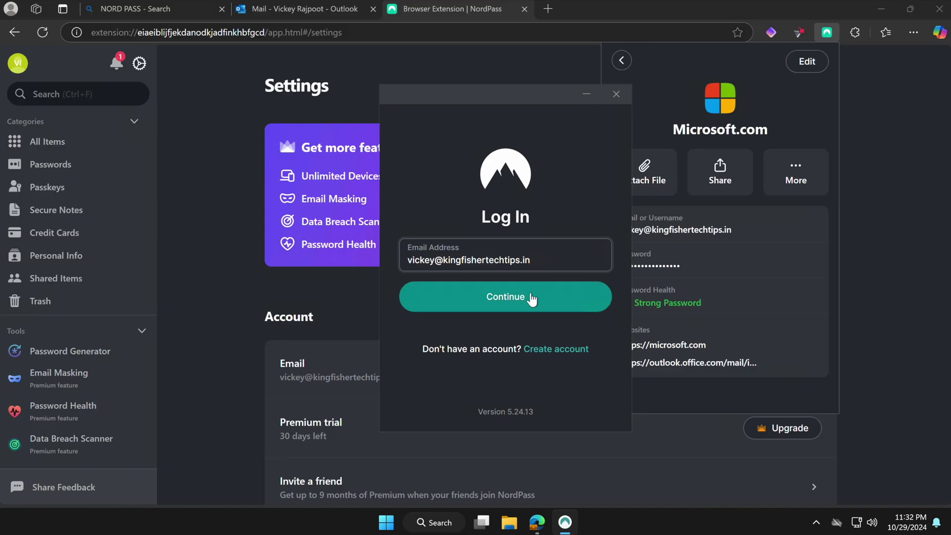
left_click(531, 298)
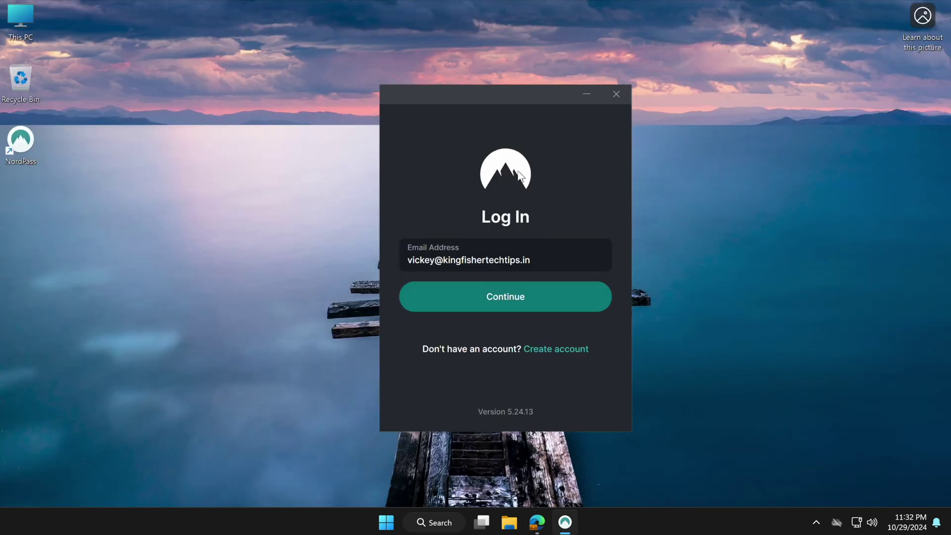
Step: Approve the browser hand-off to the app and unlock the vault with the master password
left_click(501, 303)
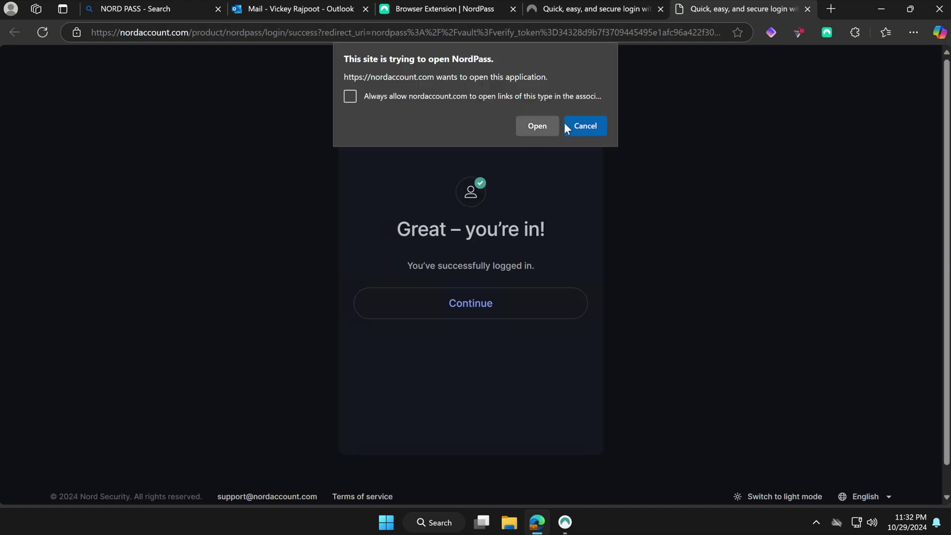
left_click(534, 124)
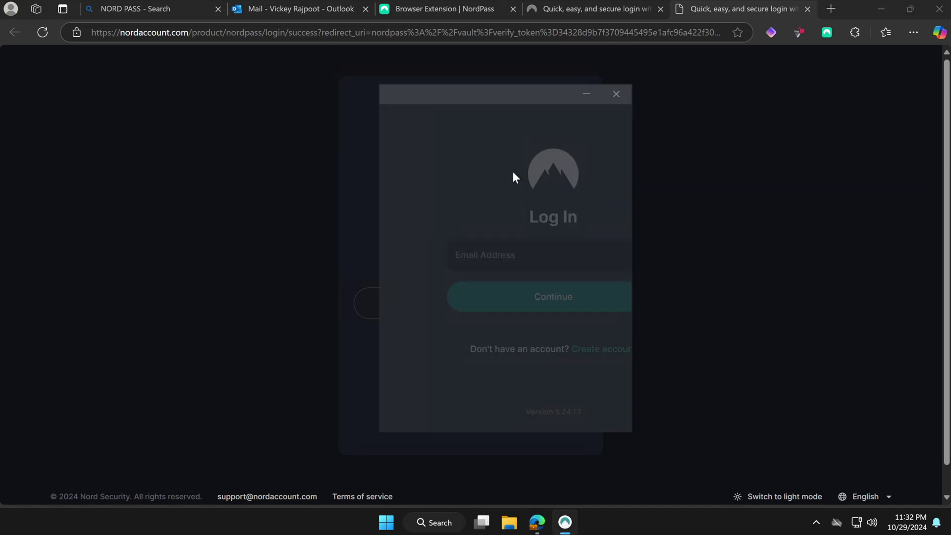
left_click(486, 265)
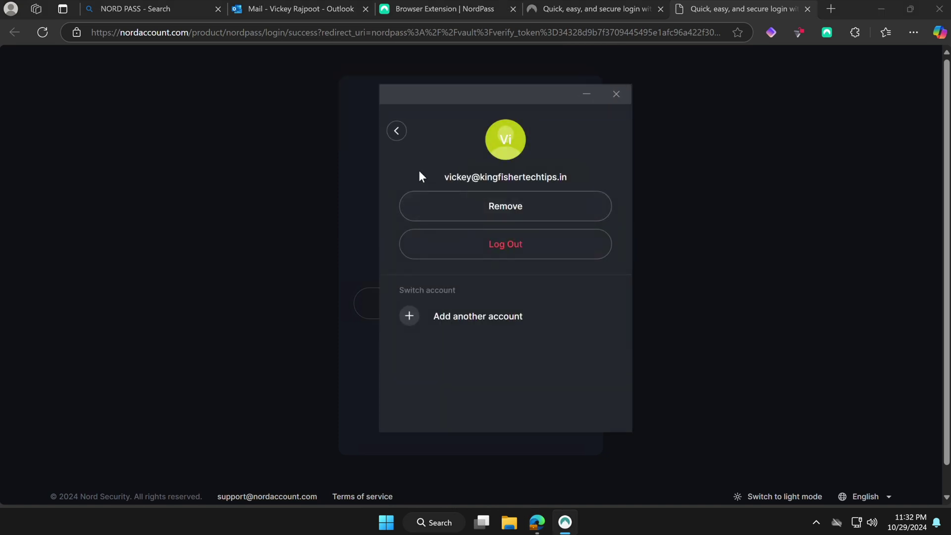
left_click(395, 130)
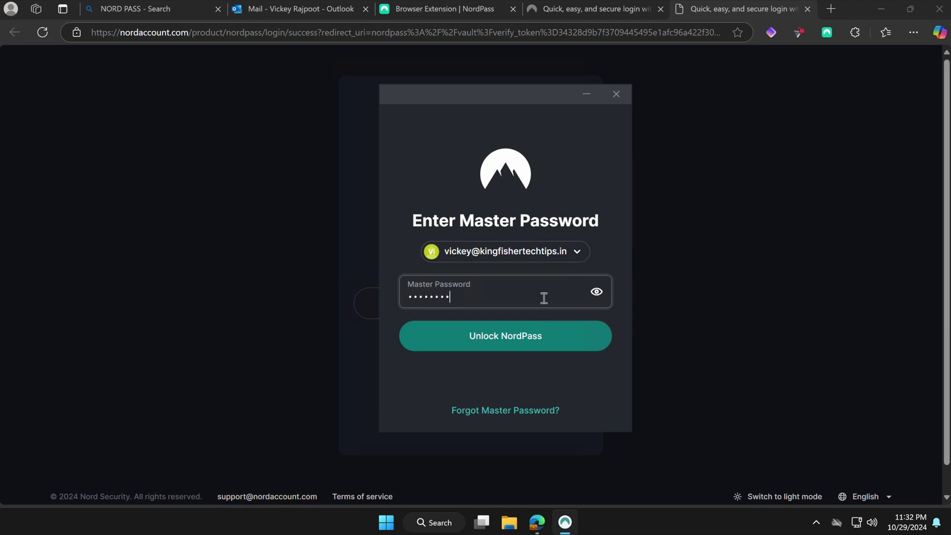
left_click(551, 341)
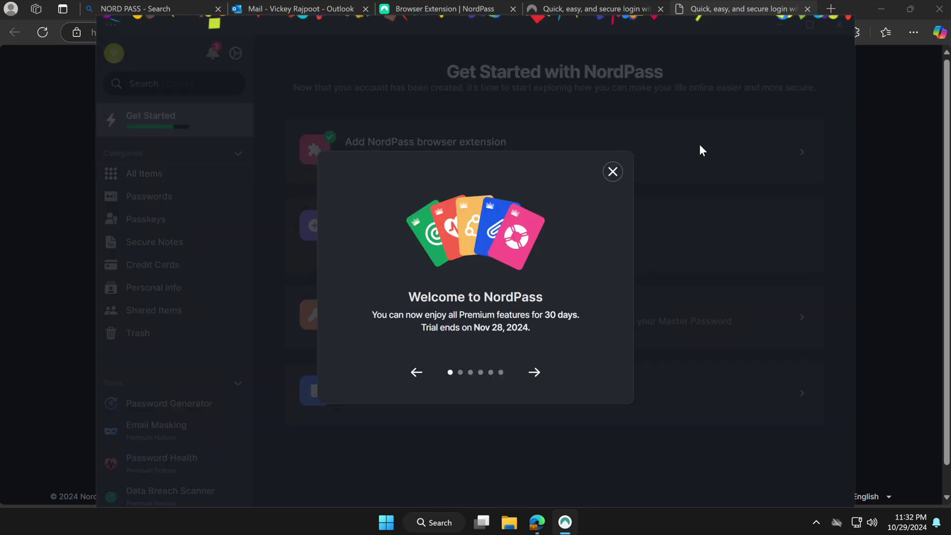
left_click(612, 174)
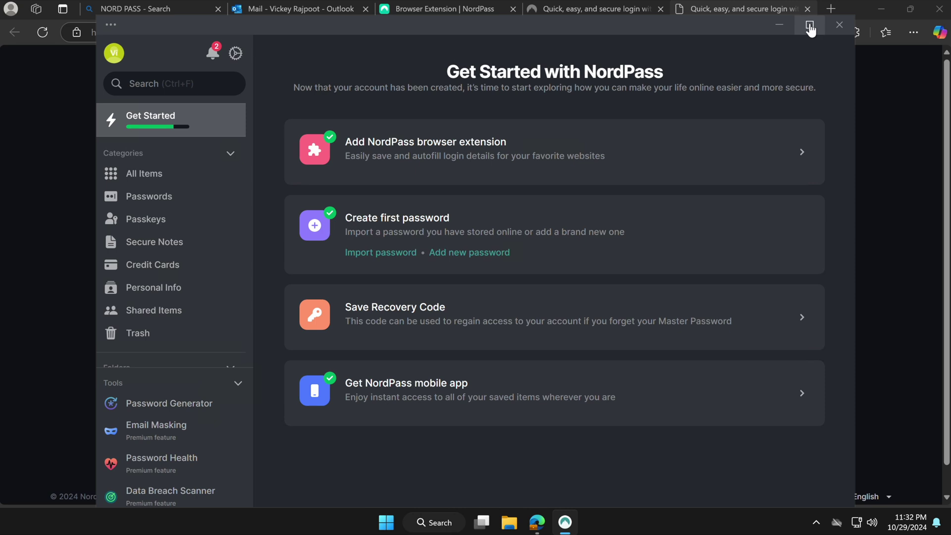
Step: Maximize NordPass, close the browser's login error tab, and show All Items with the Microsoft.com login
left_click(827, 31)
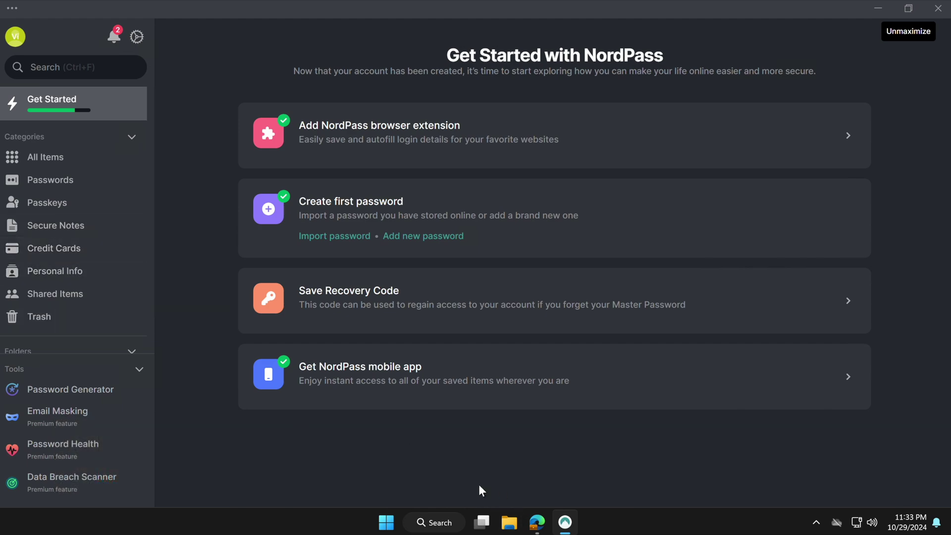
left_click(534, 524)
left_click(533, 524)
left_click(537, 523)
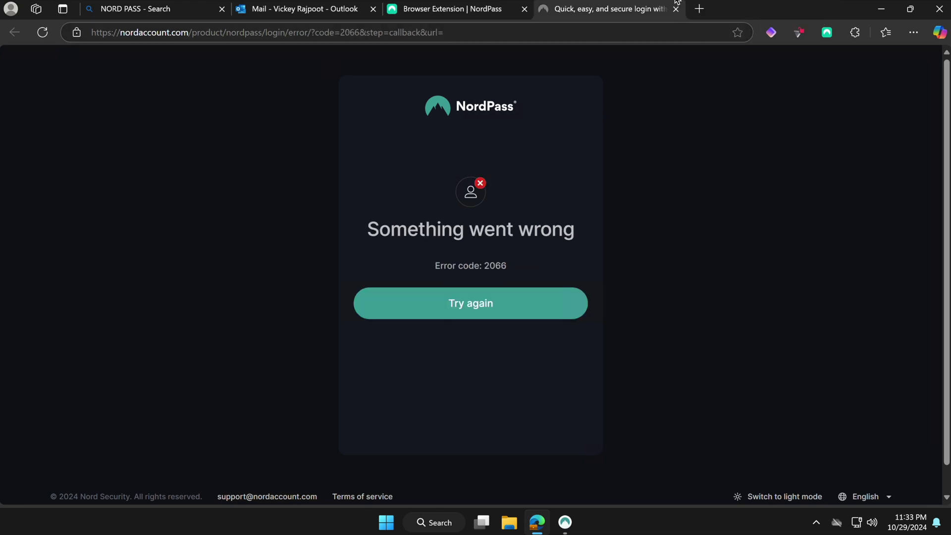
left_click(676, 9)
left_click(565, 523)
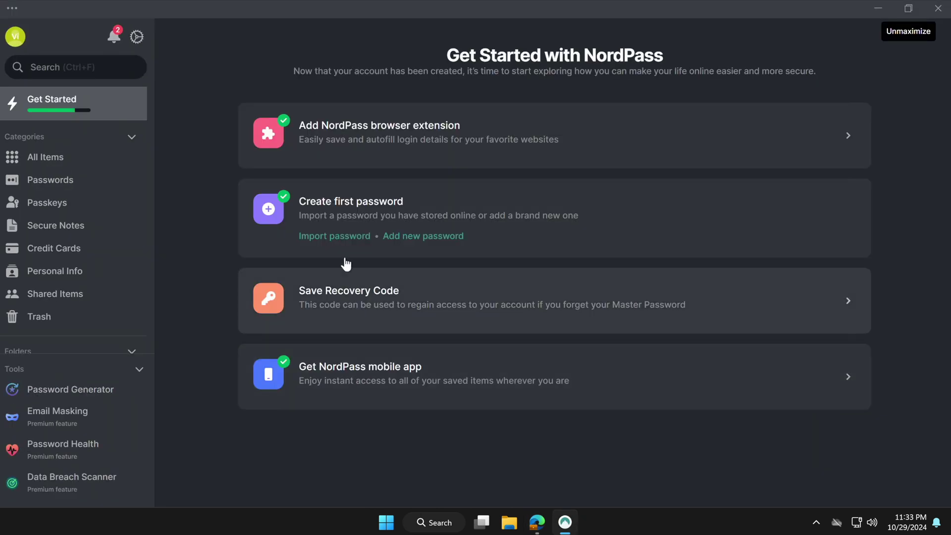
left_click(39, 157)
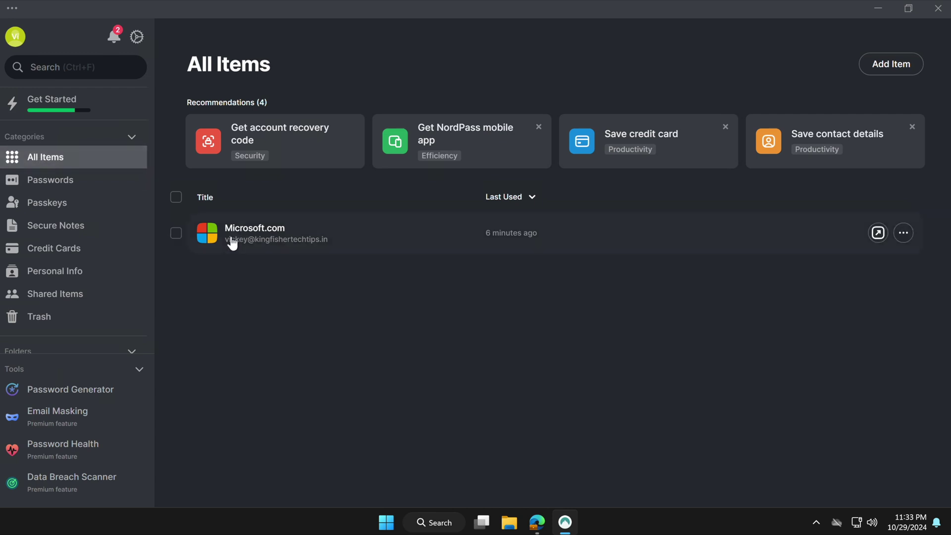
left_click(69, 183)
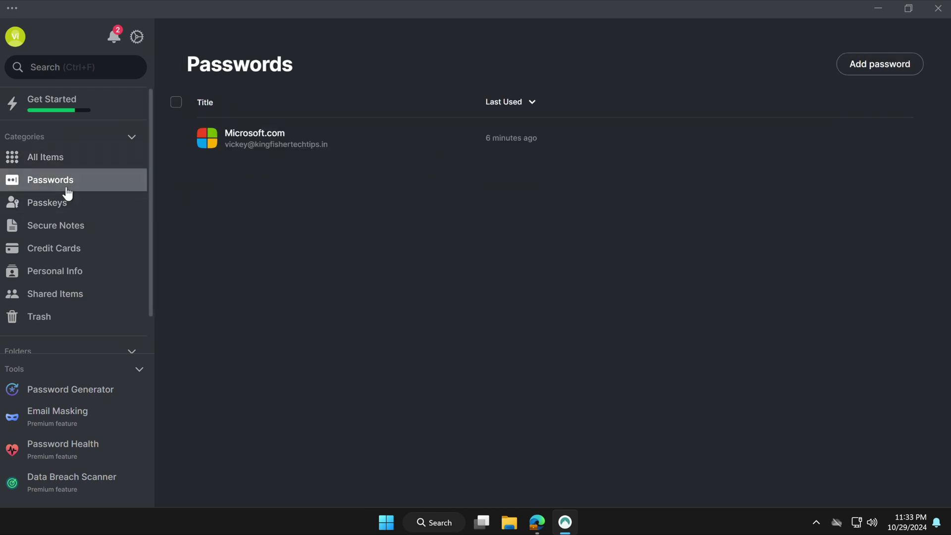
left_click(69, 204)
left_click(68, 248)
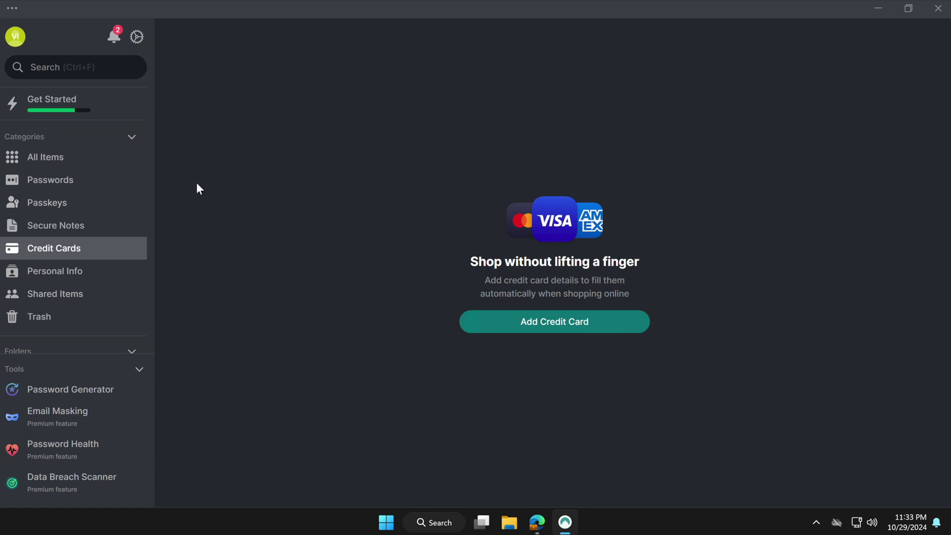
left_click(67, 271)
left_click(65, 299)
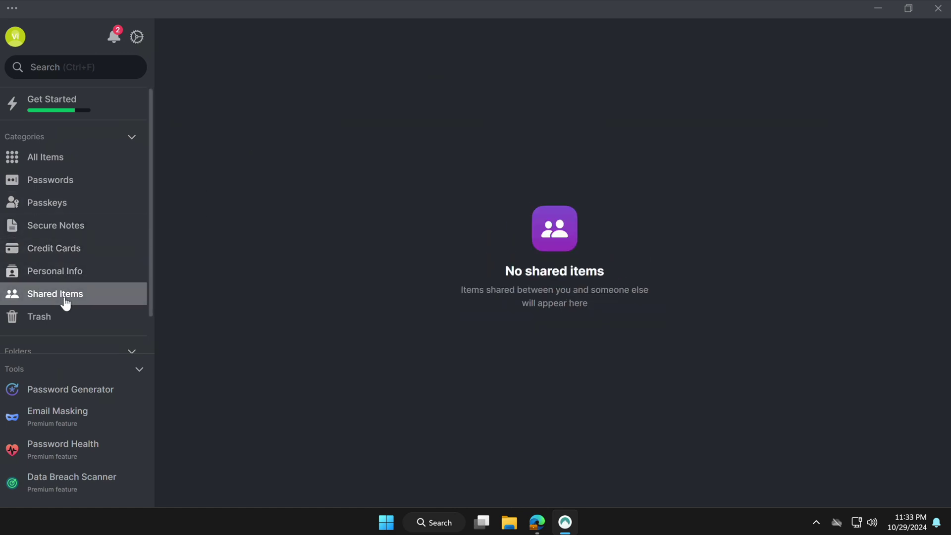
left_click(75, 411)
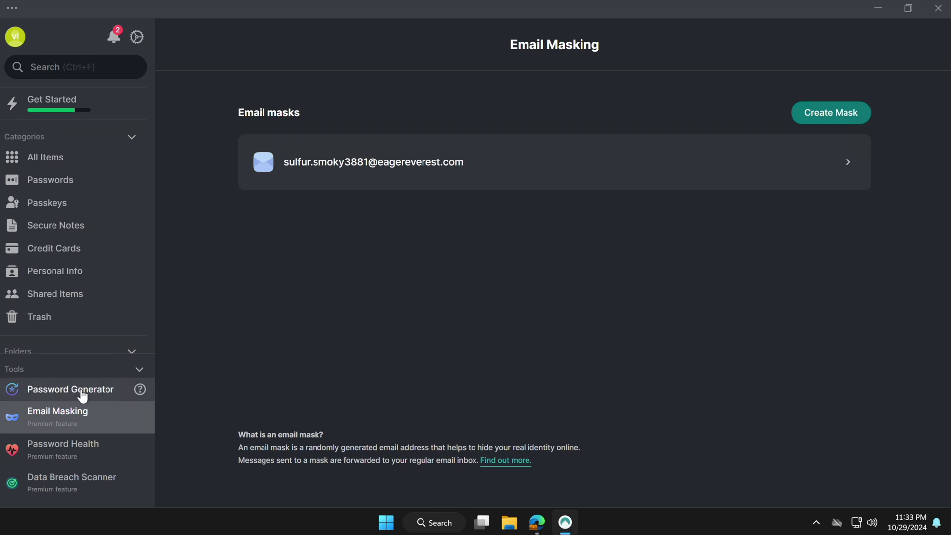
left_click(80, 394)
left_click(67, 448)
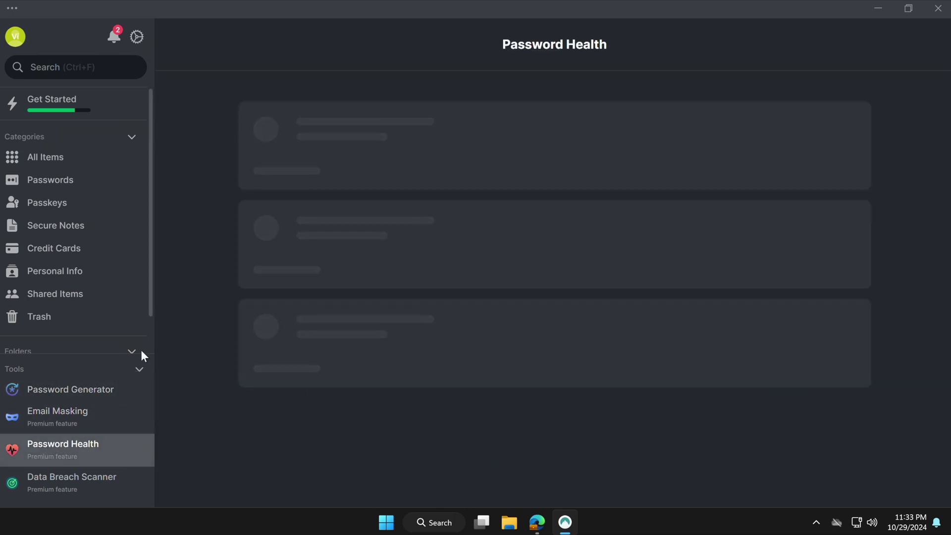
left_click(44, 479)
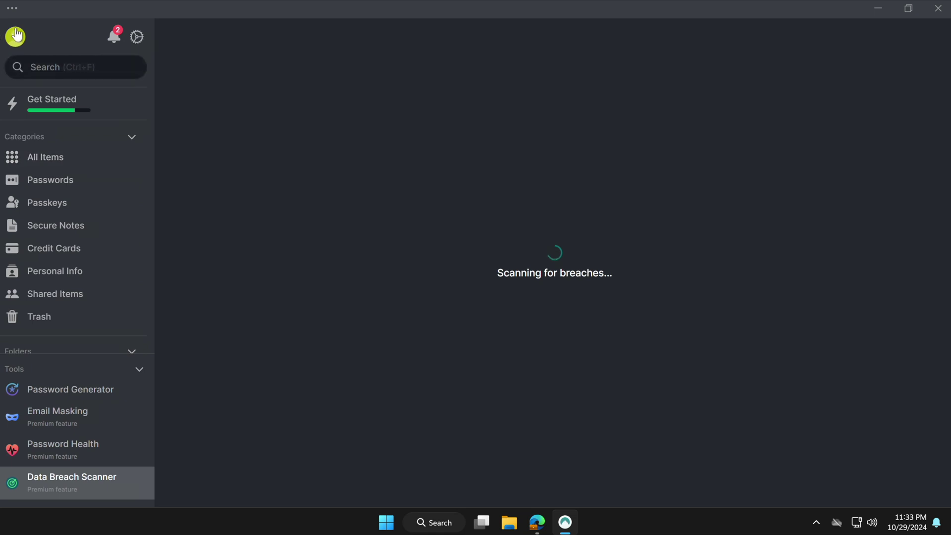
left_click(61, 158)
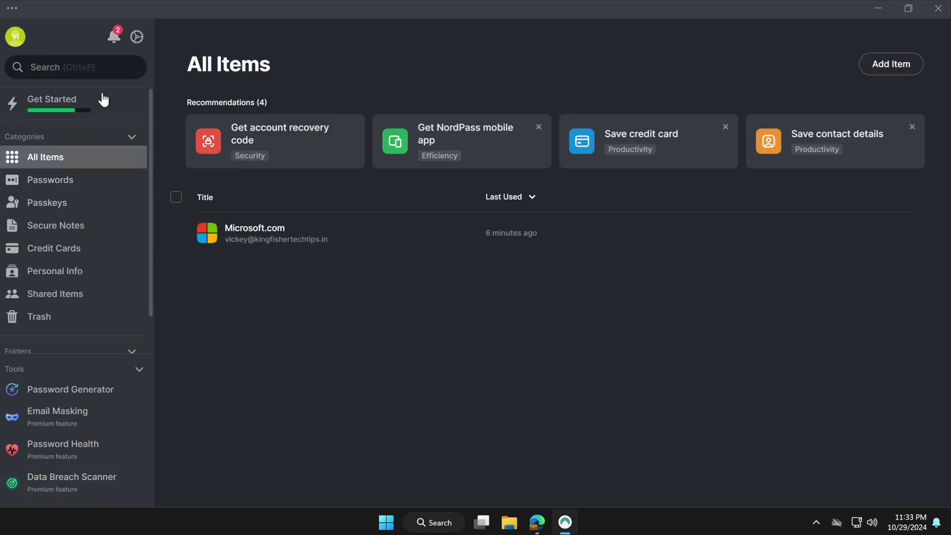
left_click(136, 37)
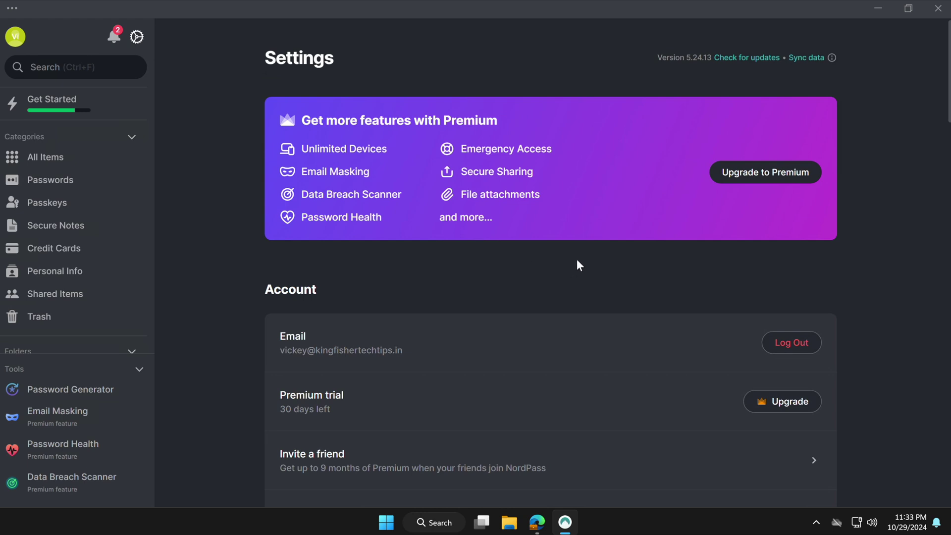
Step: Scroll through Settings past Autolock 15 minutes, English and Device Theme to Import and Export
scroll(570, 253, "down", 2)
scroll(565, 246, "down", 5)
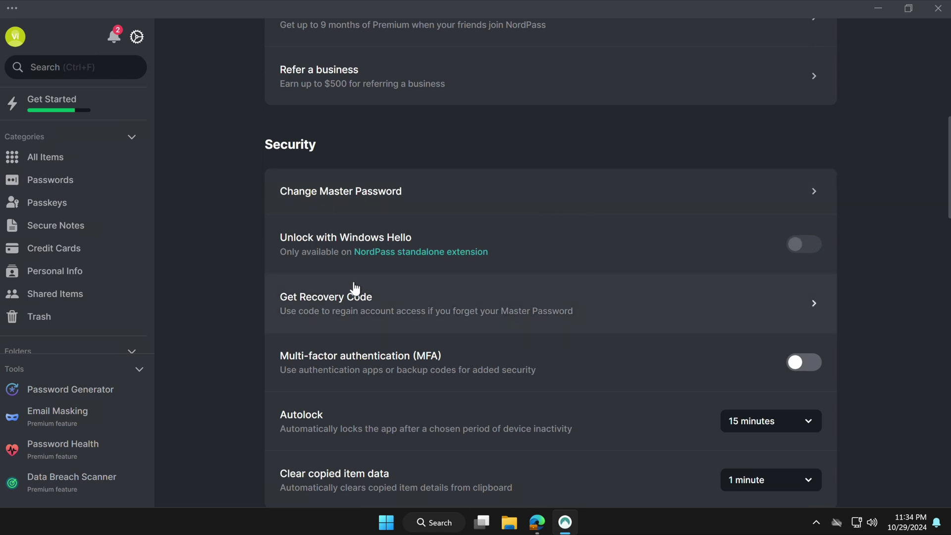
scroll(680, 259, "up", 1)
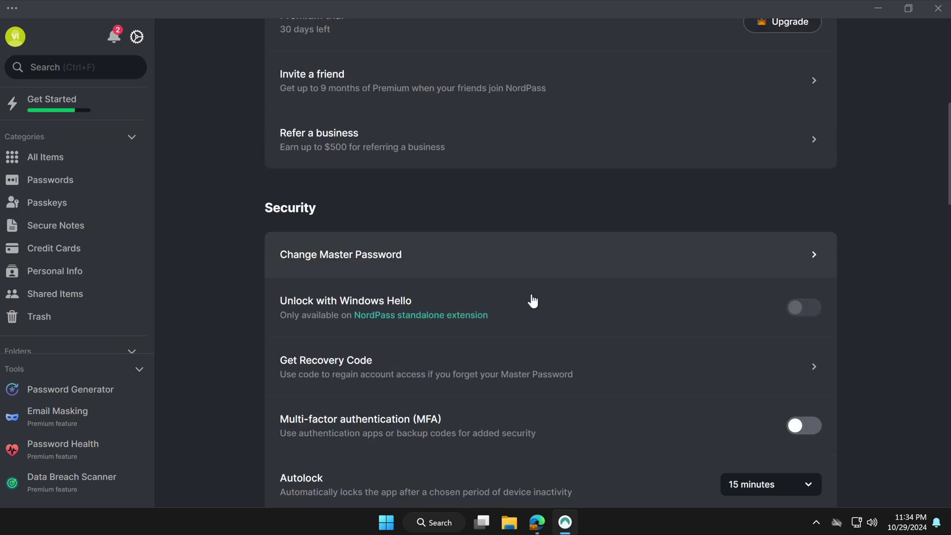
scroll(545, 339, "down", 1)
scroll(545, 324, "down", 1)
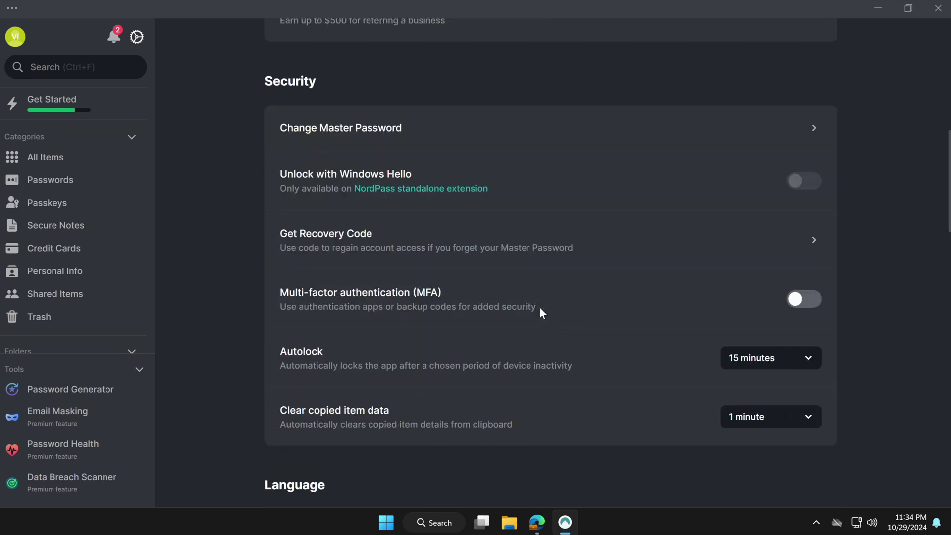
scroll(540, 307, "down", 1)
scroll(525, 303, "down", 4)
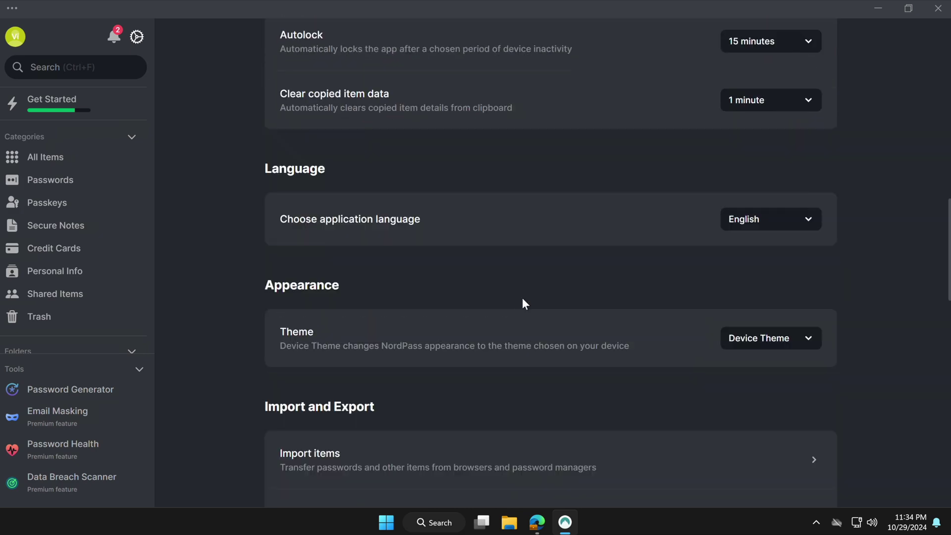
scroll(516, 253, "down", 2)
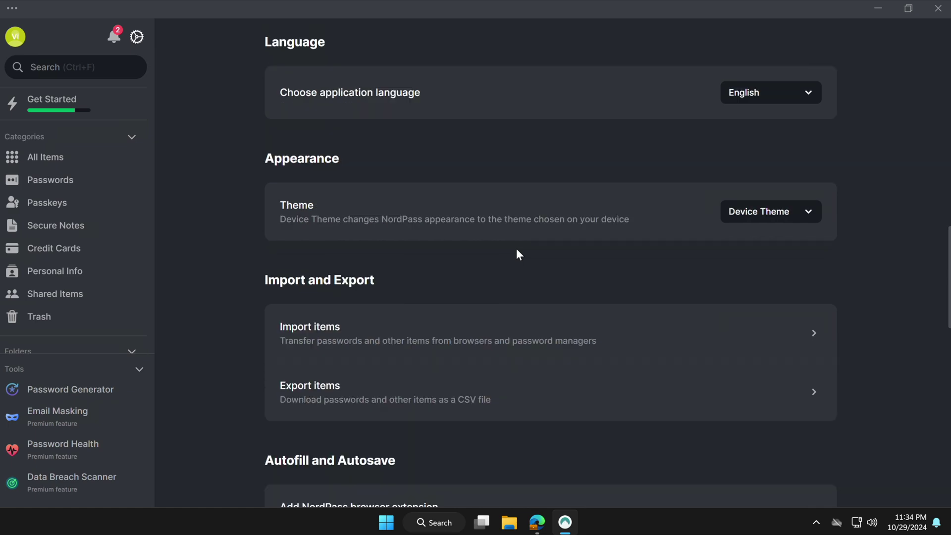
scroll(465, 277, "down", 2)
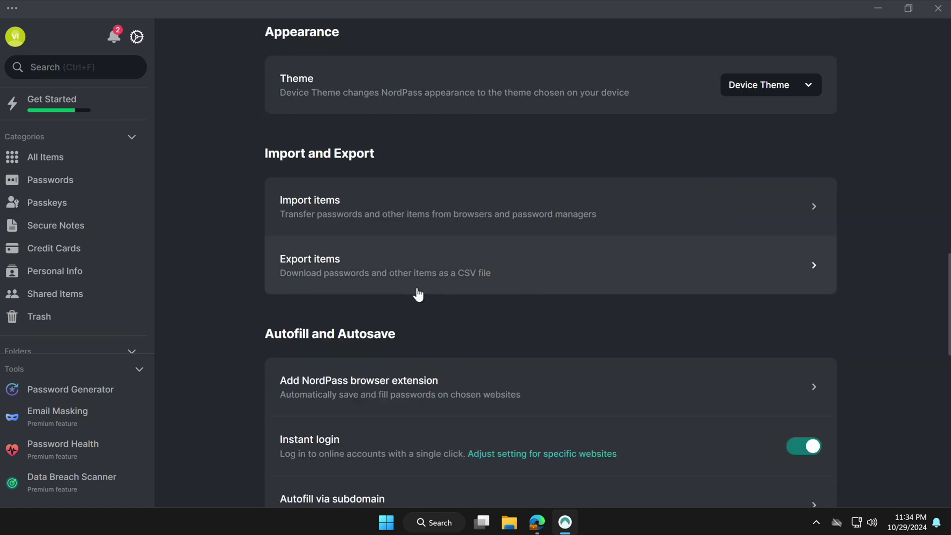
scroll(417, 292, "down", 1)
scroll(417, 307, "up", 3)
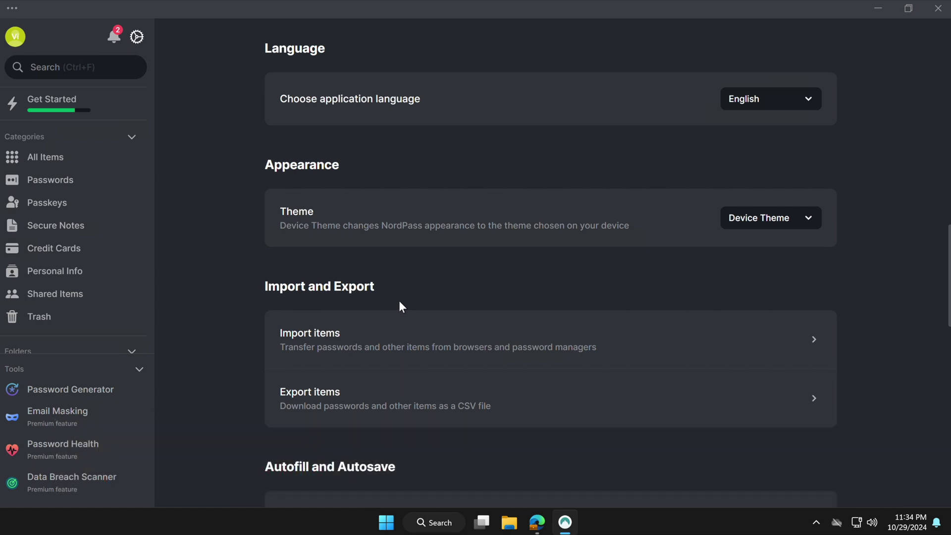
left_click(330, 350)
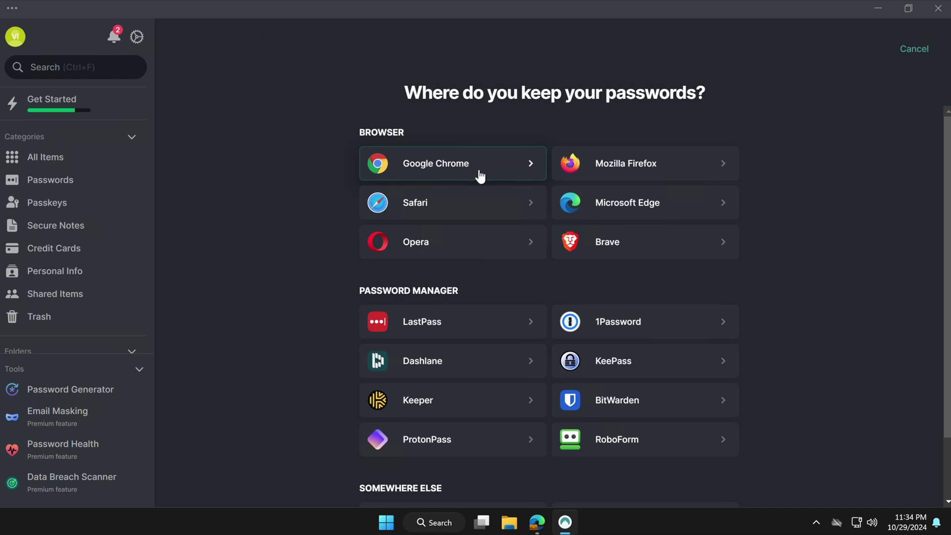
left_click(435, 170)
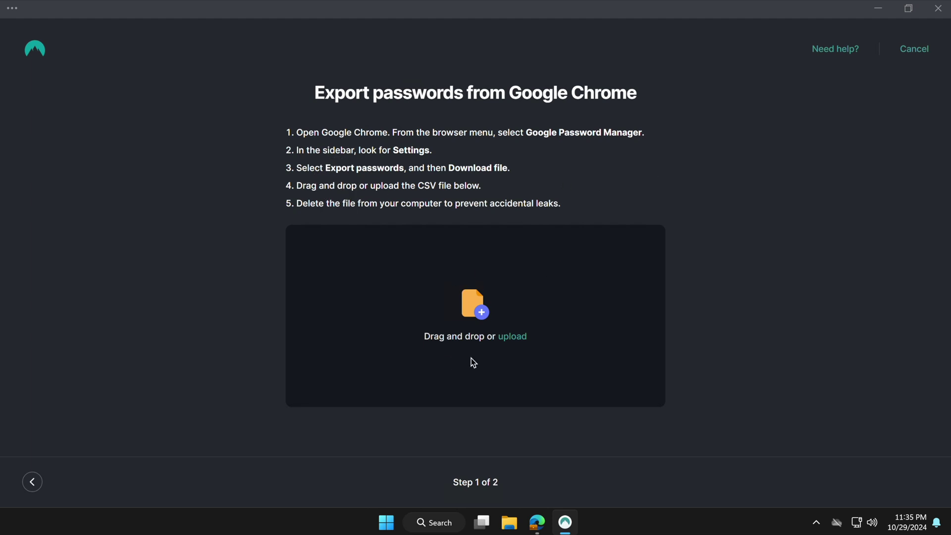
left_click(903, 52)
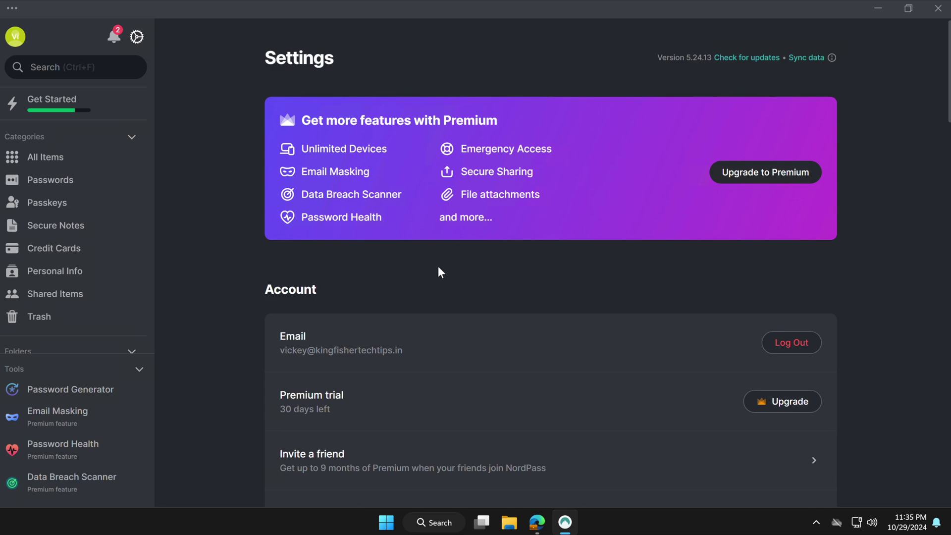
scroll(438, 270, "down", 10)
scroll(484, 262, "down", 3)
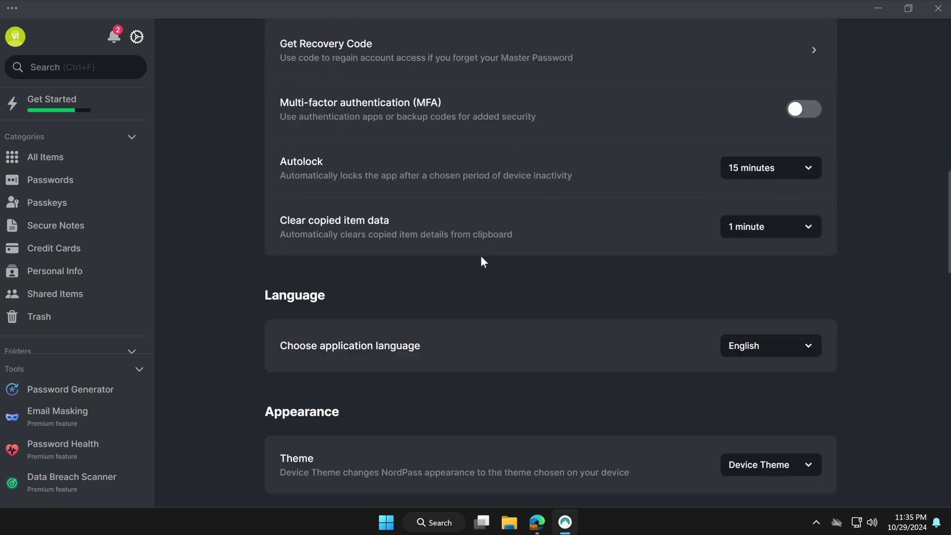
scroll(484, 261, "down", 3)
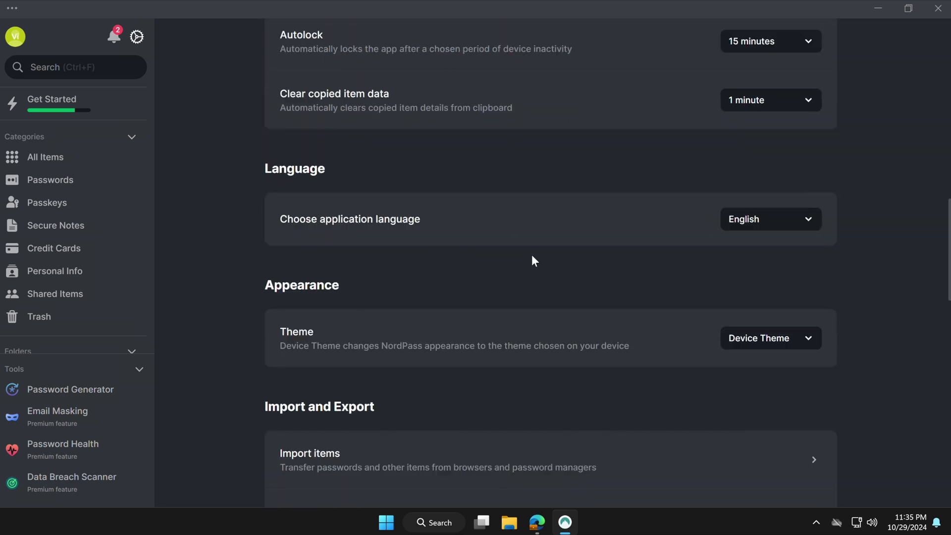
scroll(545, 272, "down", 3)
left_click(552, 325)
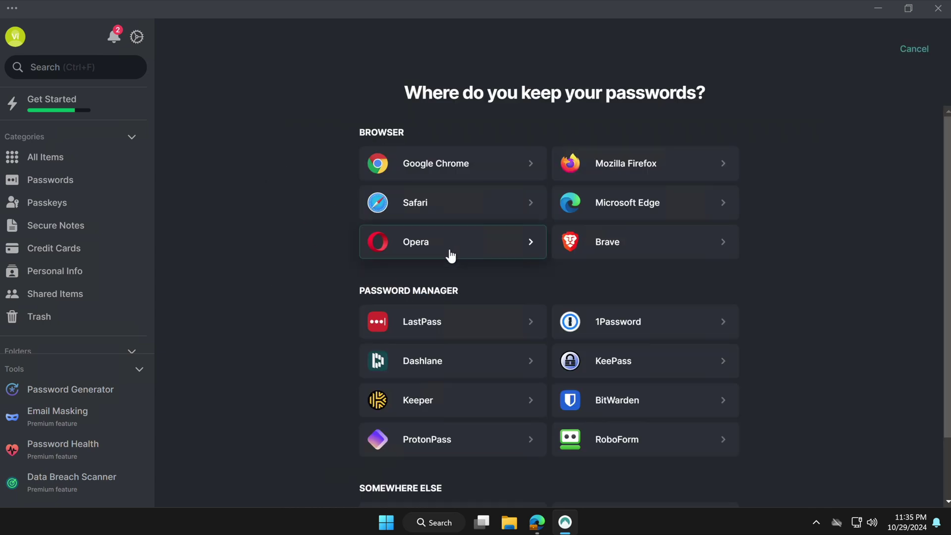
scroll(450, 255, "down", 2)
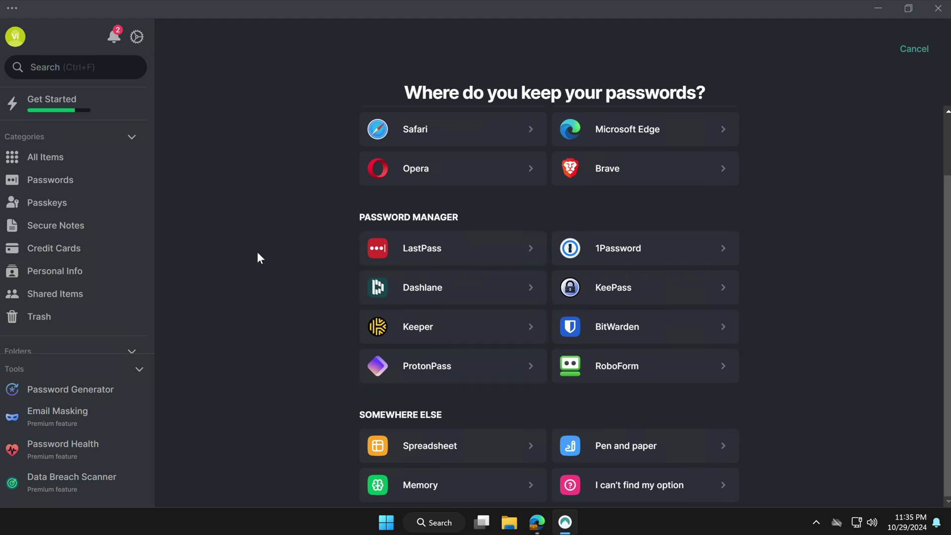
scroll(258, 254, "up", 2)
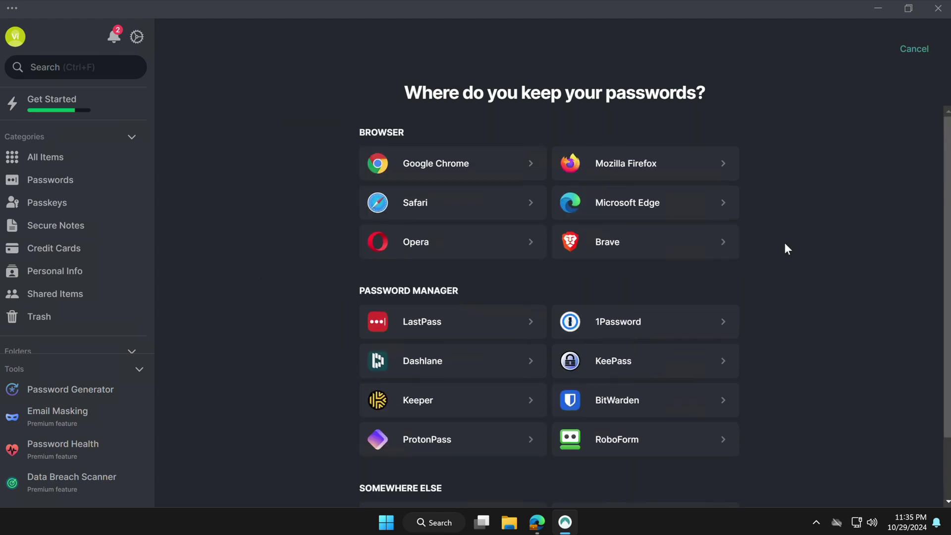
scroll(784, 243, "down", 2)
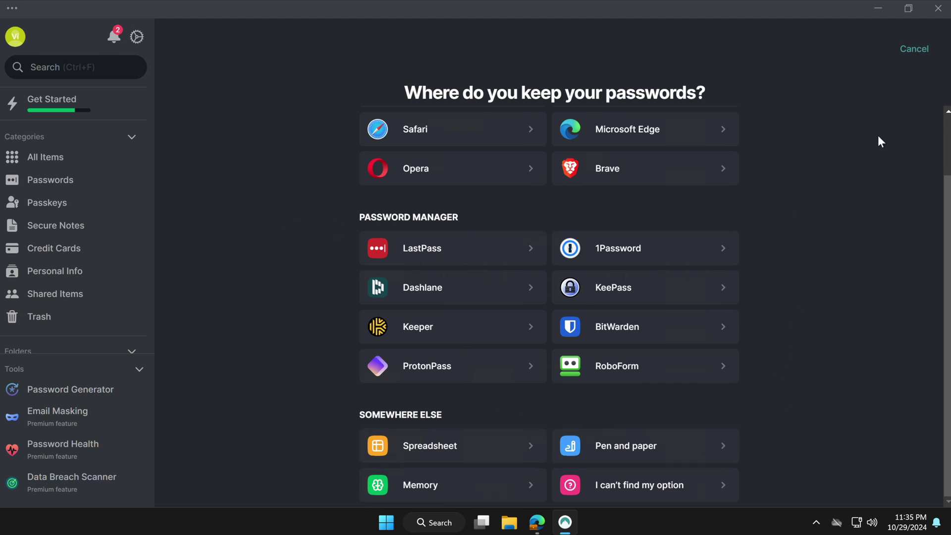
left_click(916, 51)
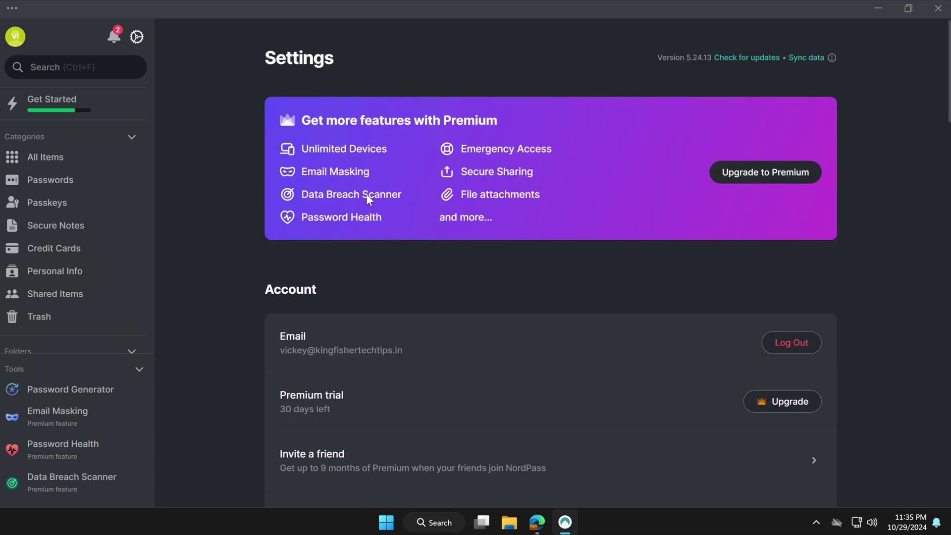
scroll(366, 263, "down", 5)
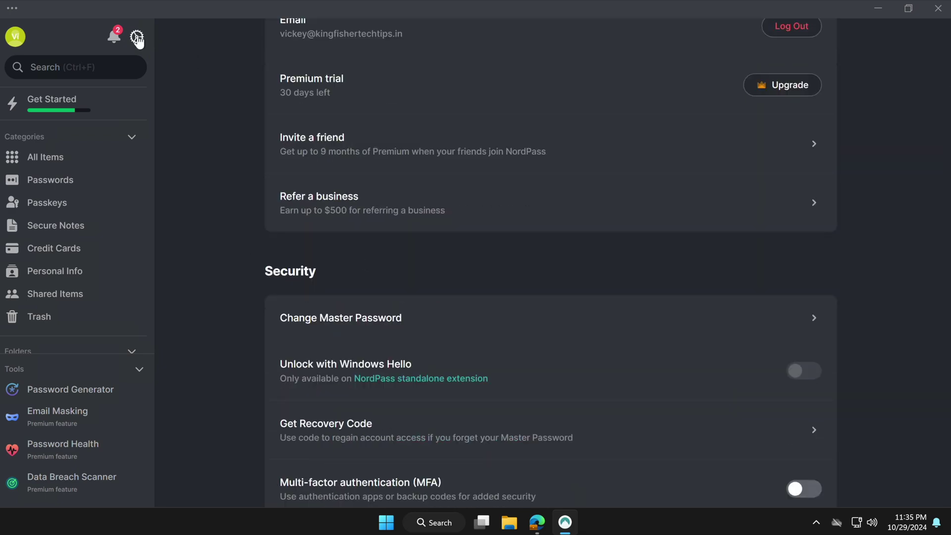
scroll(516, 291, "down", 4)
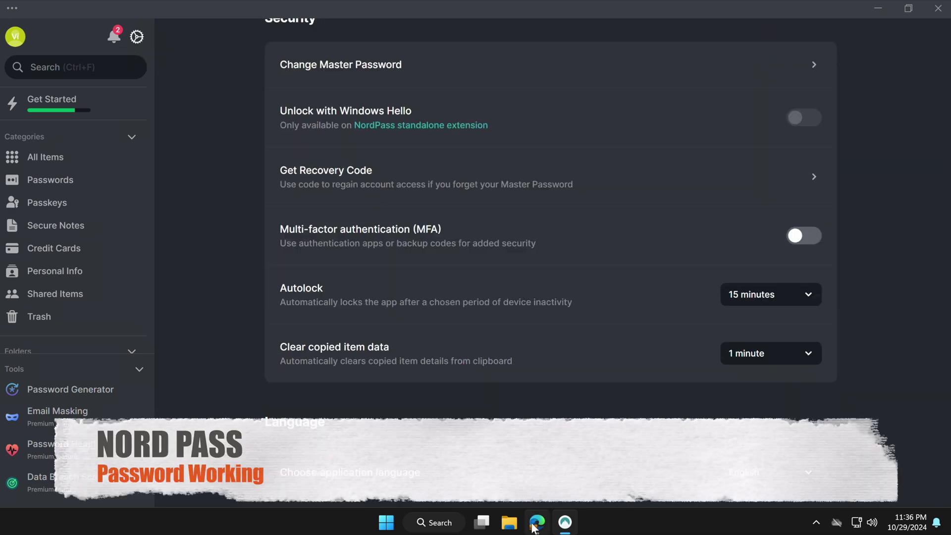
left_click(537, 522)
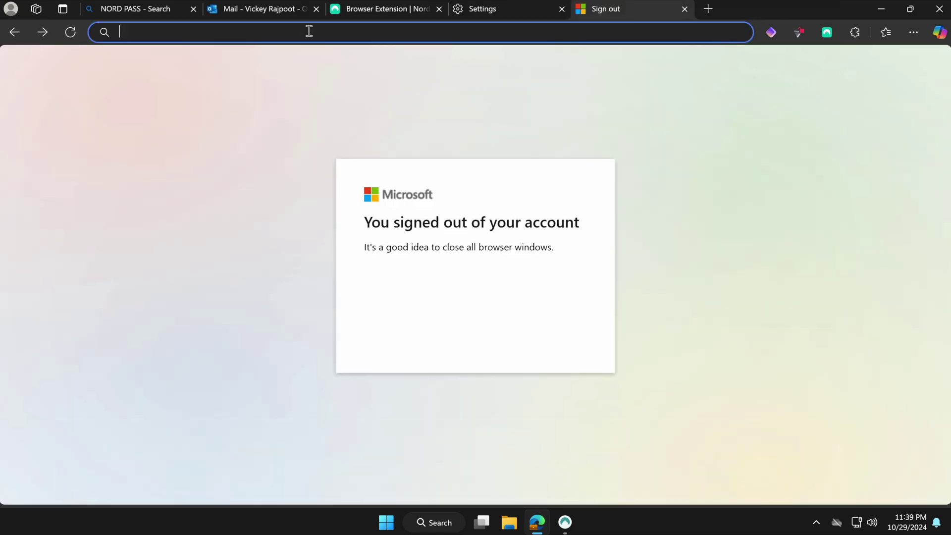
Step: Search Bing for 'oulokk sign' and open the Outlook sign-in result
type("oulokk sign")
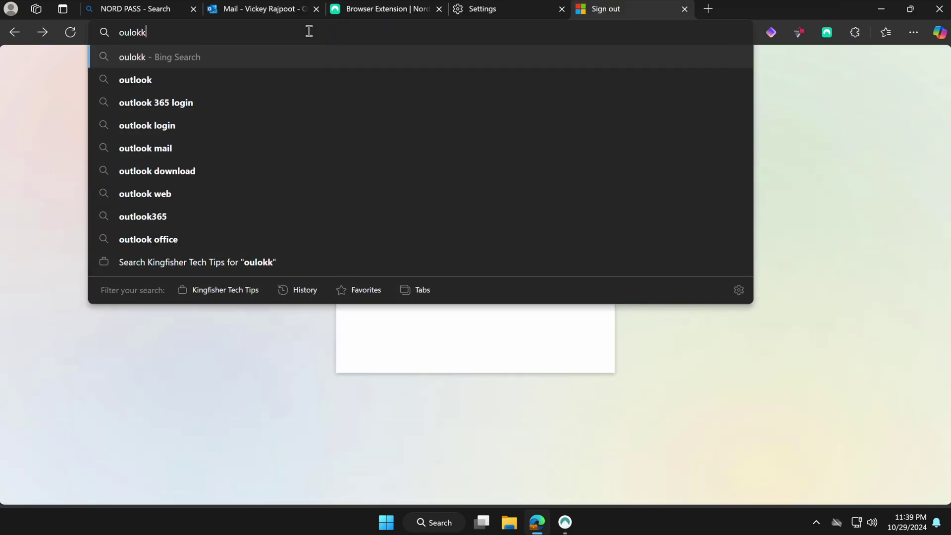
key("Return")
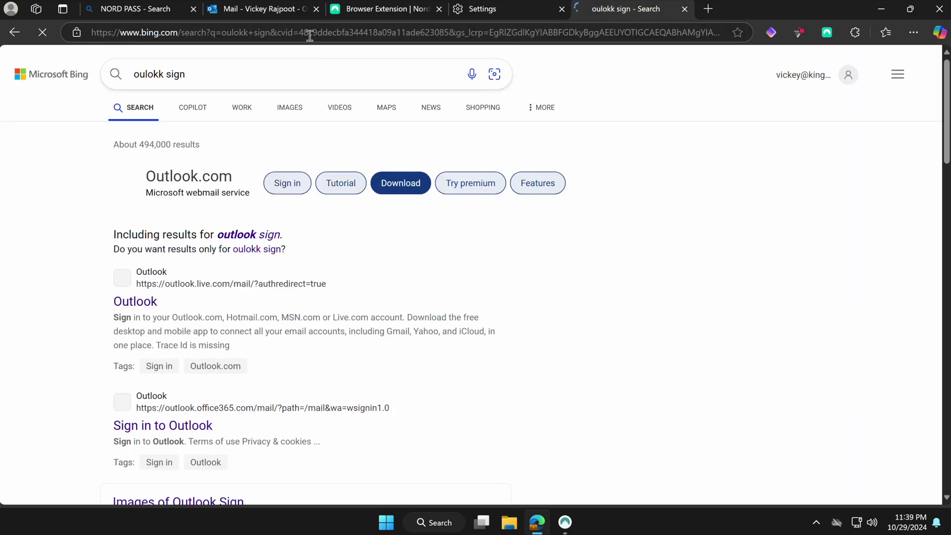
left_click(148, 302)
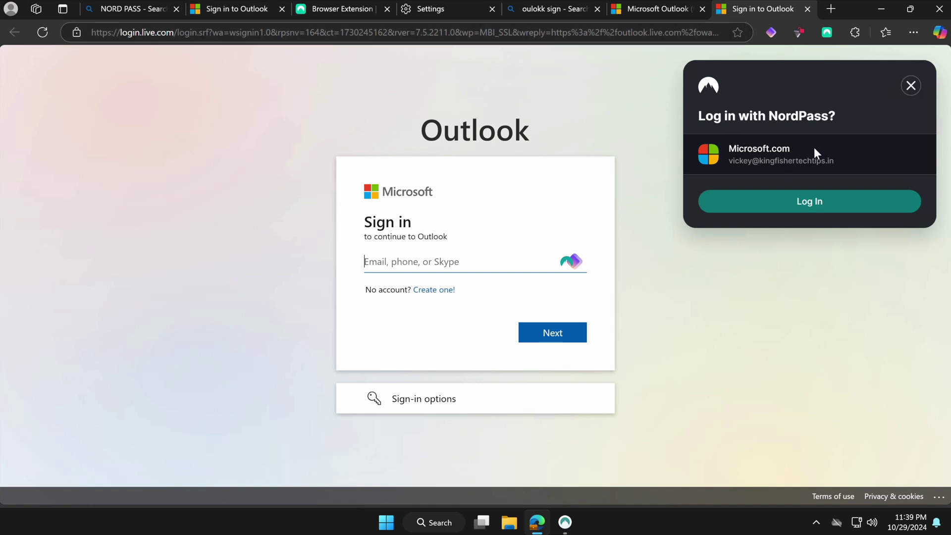
Step: Autofill the Outlook email with the saved Microsoft.com login via NordPass, continue, and pick the suggested account
left_click(751, 202)
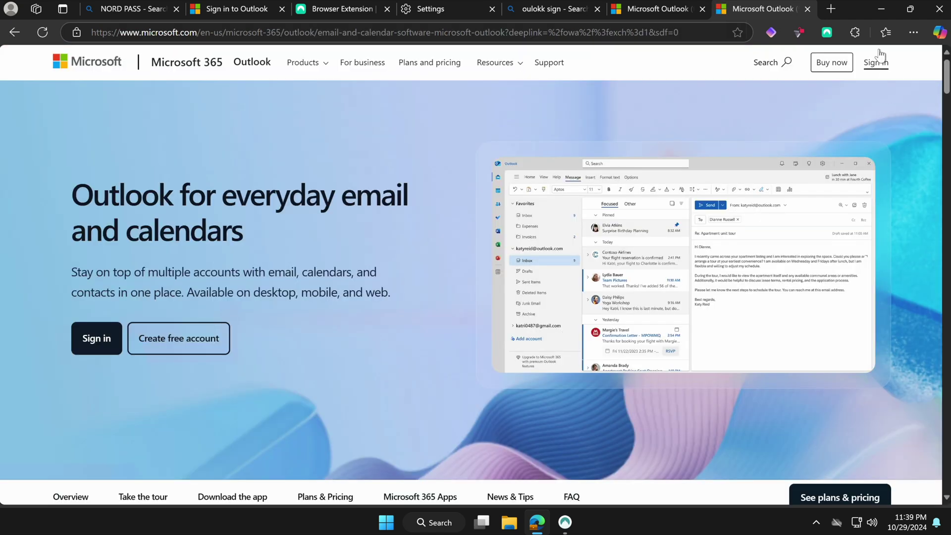
left_click(876, 62)
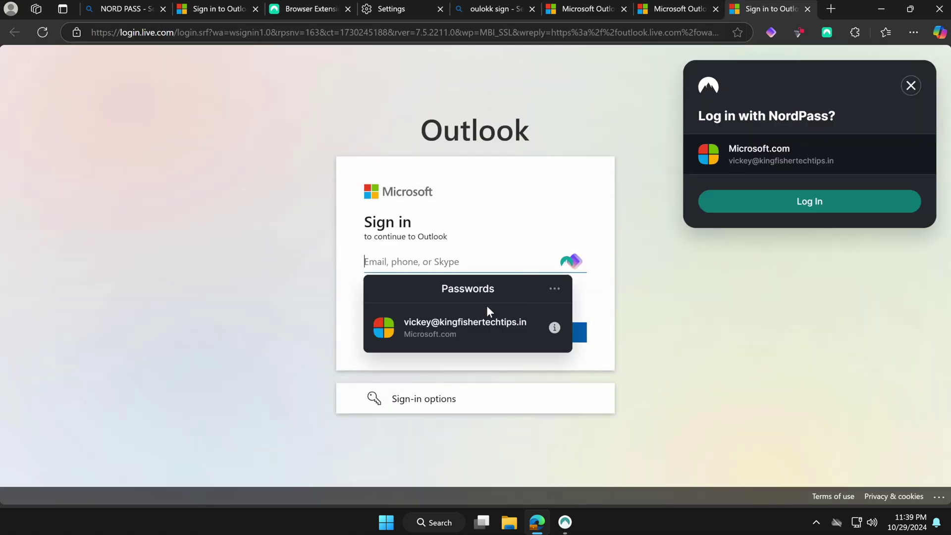
left_click(504, 284)
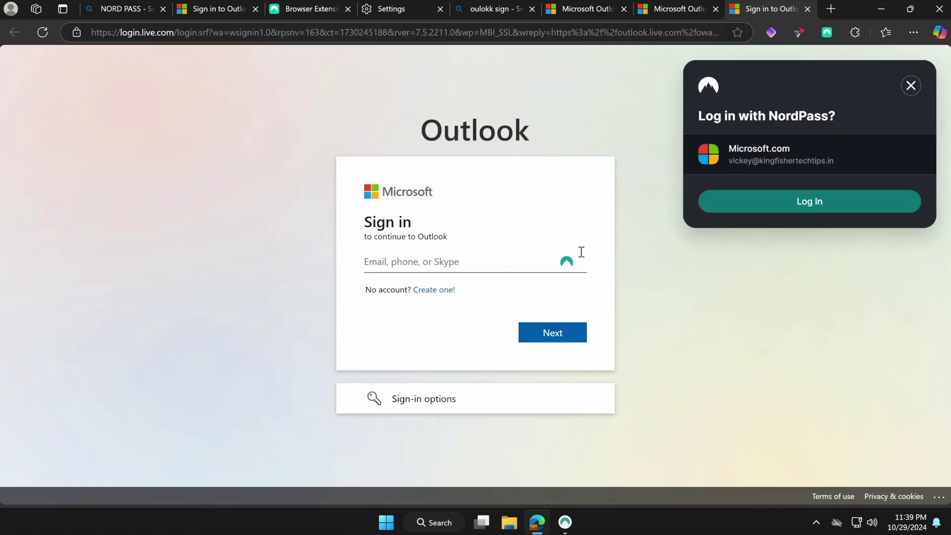
left_click(567, 261)
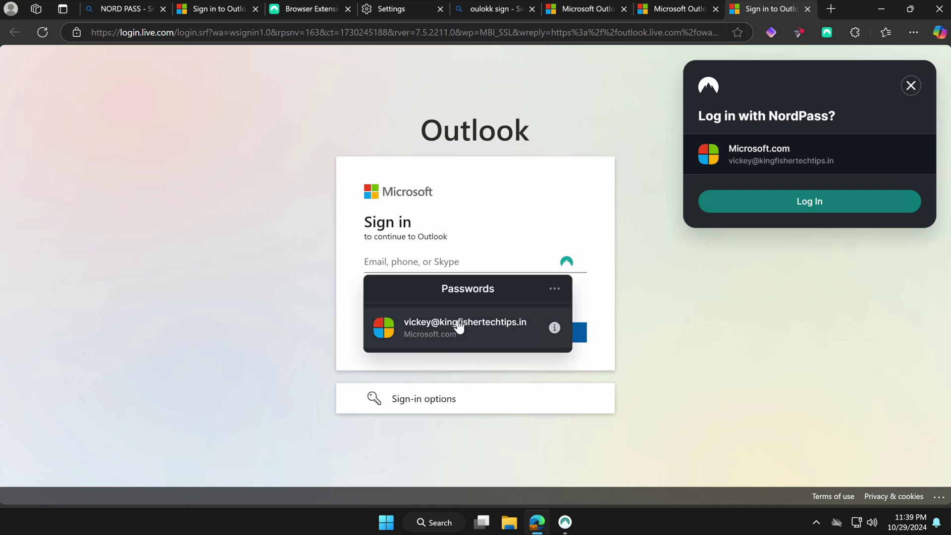
left_click(459, 325)
left_click(546, 340)
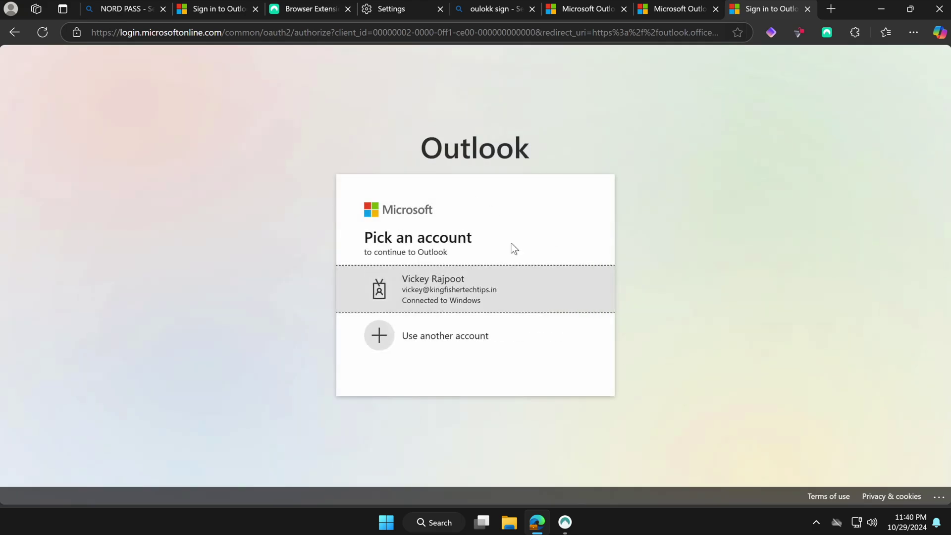
left_click(492, 292)
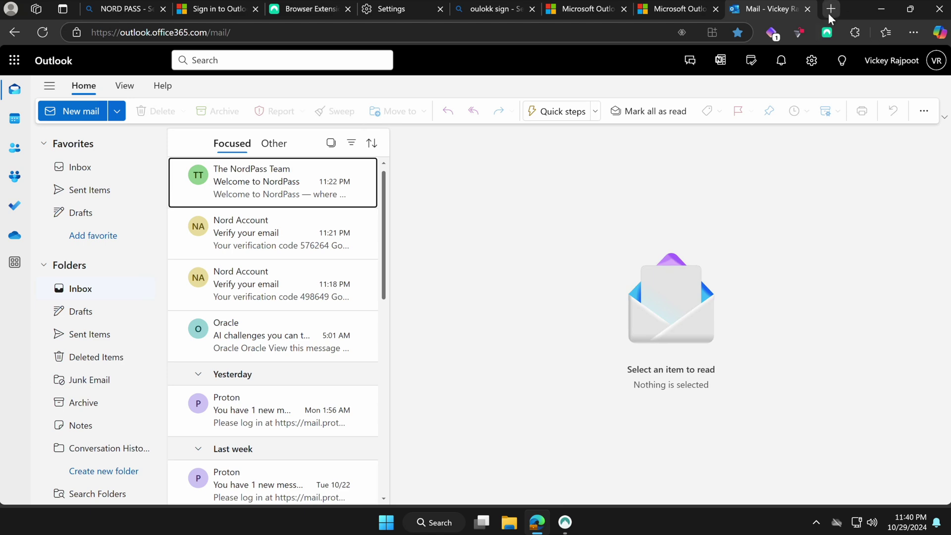
Step: In a new tab, search Bing for 'nord servuces' and open the NordVPN site
left_click(832, 8)
type("p")
key("BackSpace")
type("nord vp")
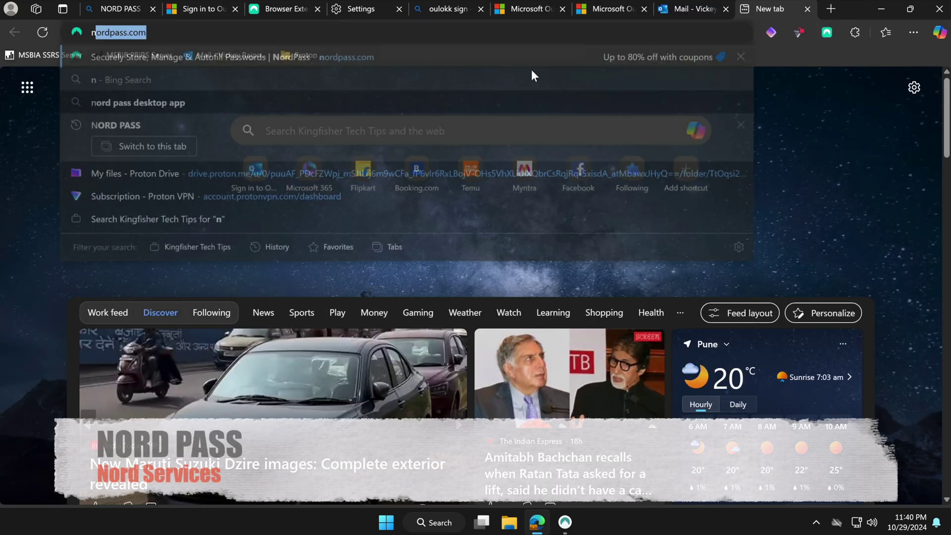
key("BackSpace")
key("BackSpace")
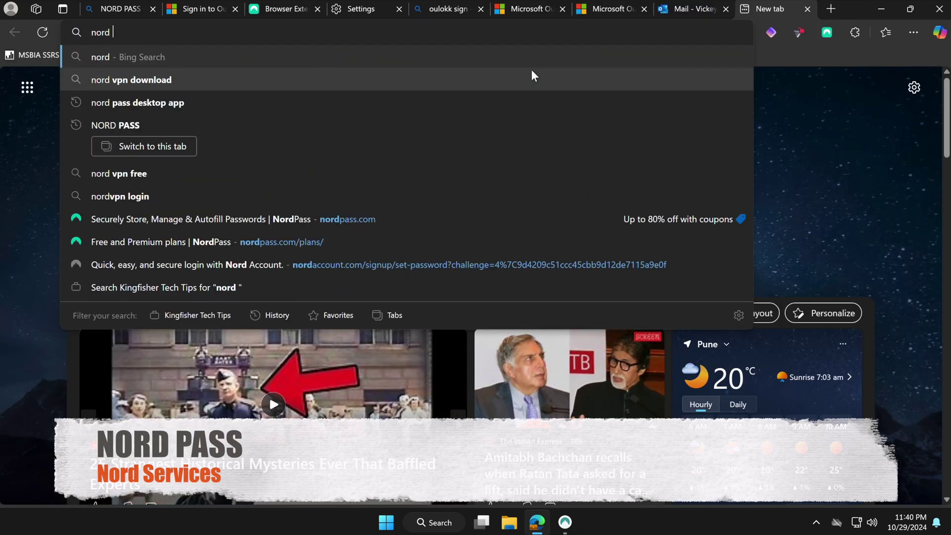
type("servuces")
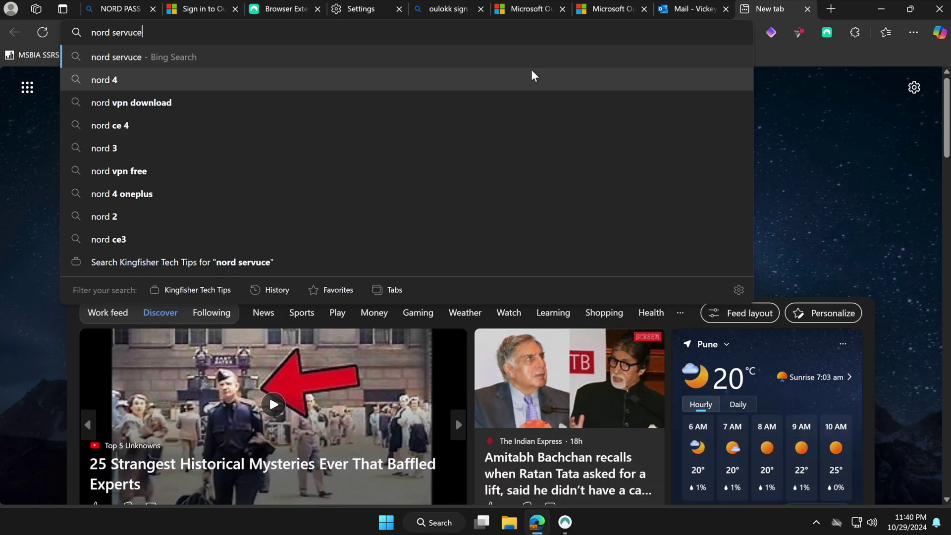
key("Return")
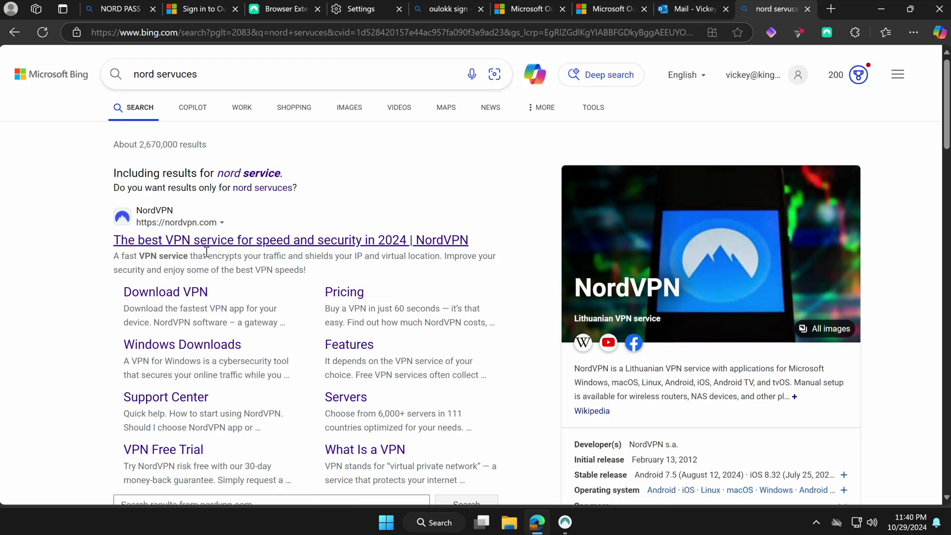
left_click(203, 241)
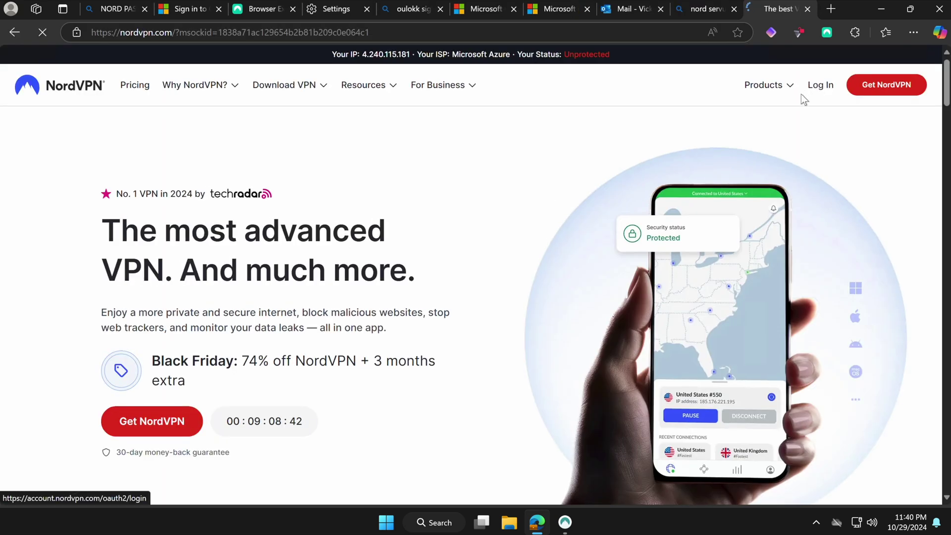
Step: Look over the NordVPN Products menu and read the homepage down to the footer
left_click(792, 86)
left_click(774, 81)
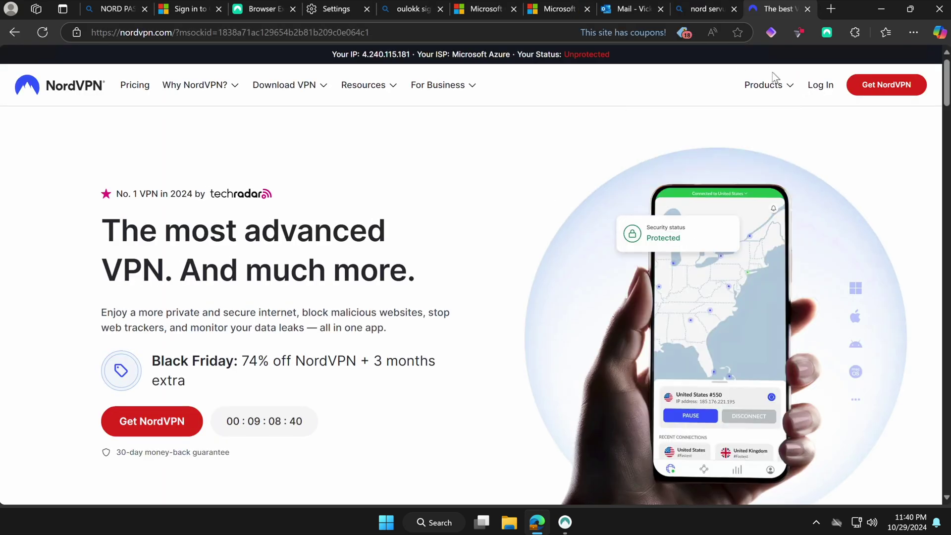
left_click(782, 85)
mouse_move(785, 95)
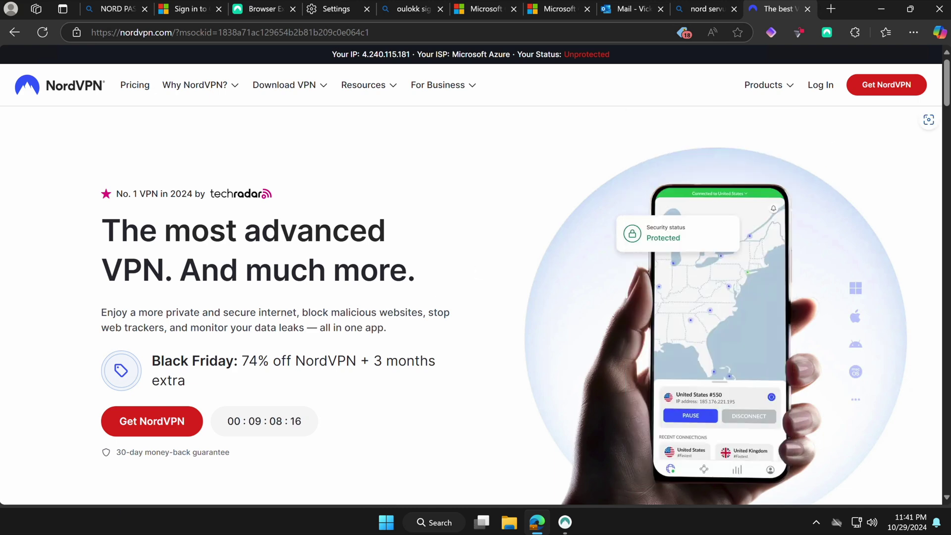
scroll(246, 246, "down", 2)
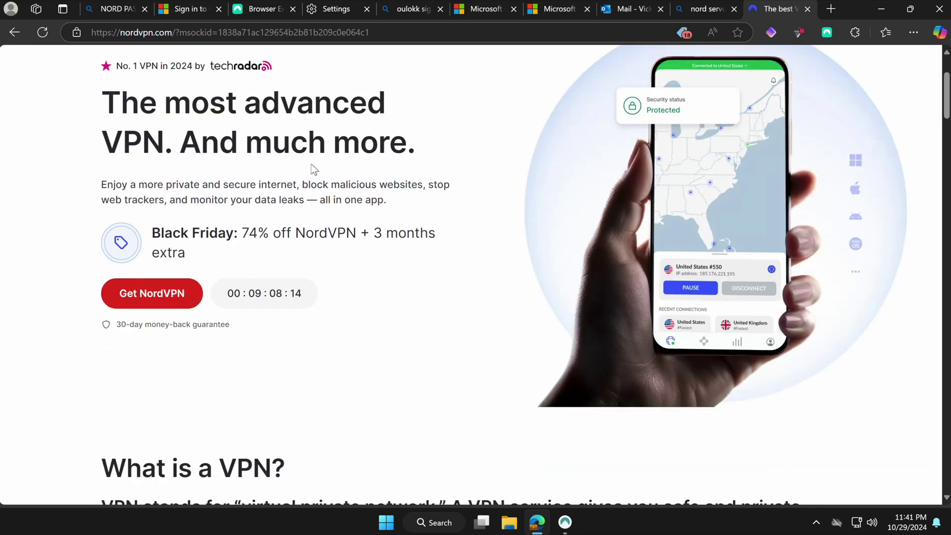
scroll(311, 164, "down", 2)
scroll(385, 238, "down", 5)
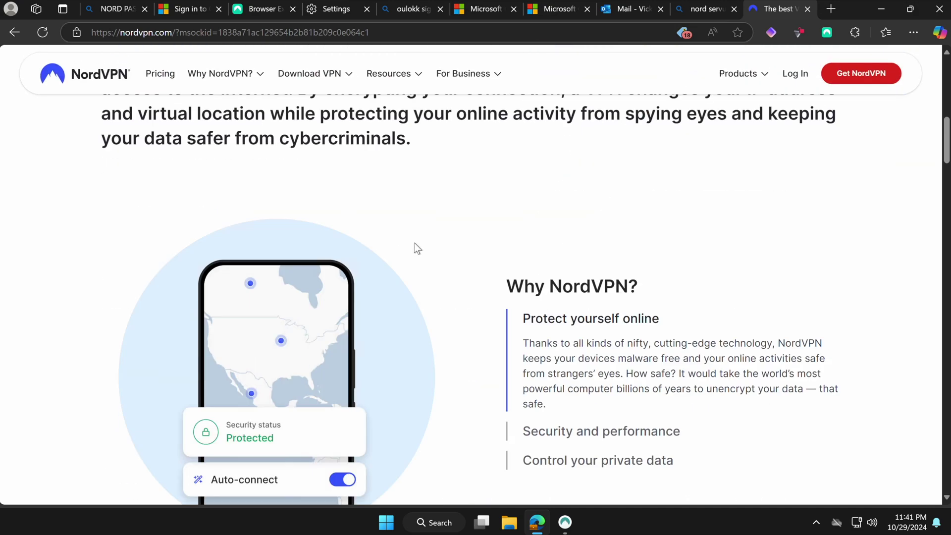
scroll(450, 243, "down", 5)
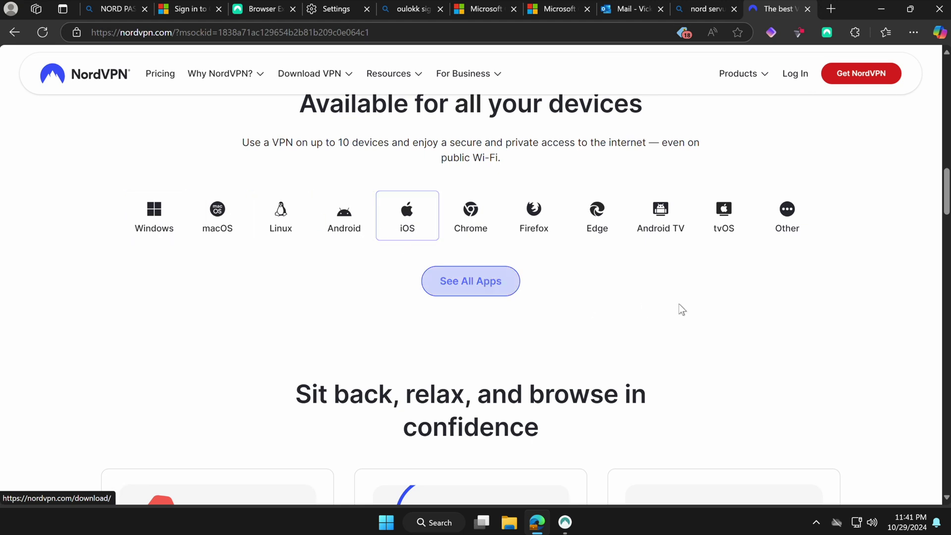
scroll(576, 299, "down", 1)
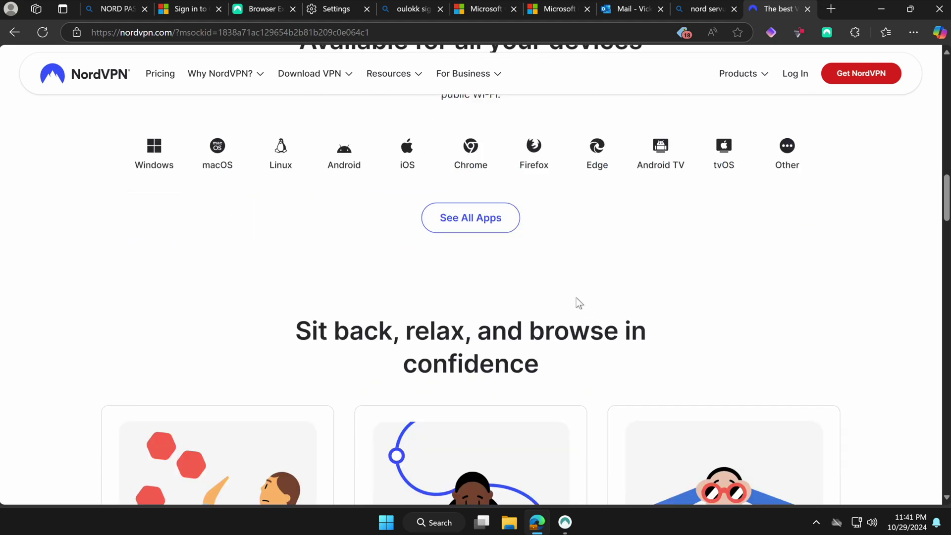
scroll(555, 275, "down", 1)
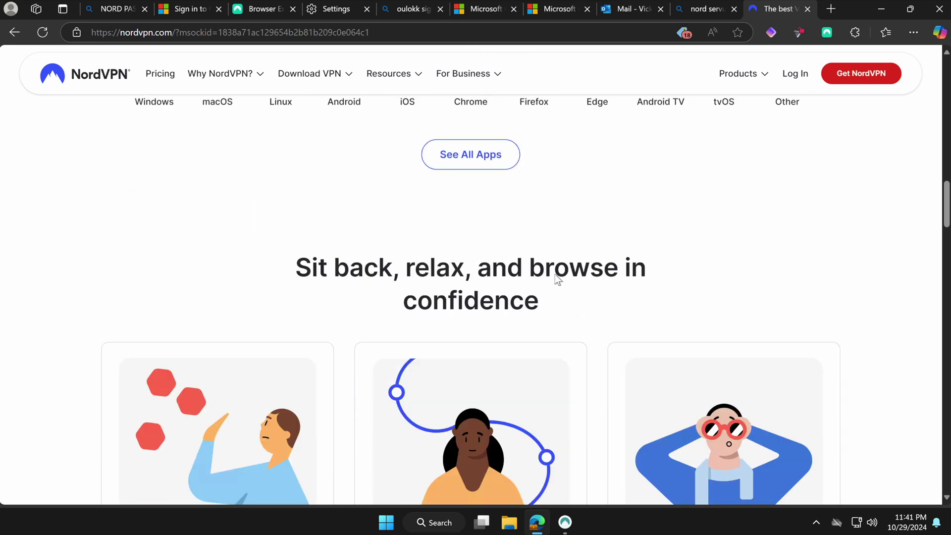
scroll(560, 259, "down", 5)
scroll(563, 254, "down", 5)
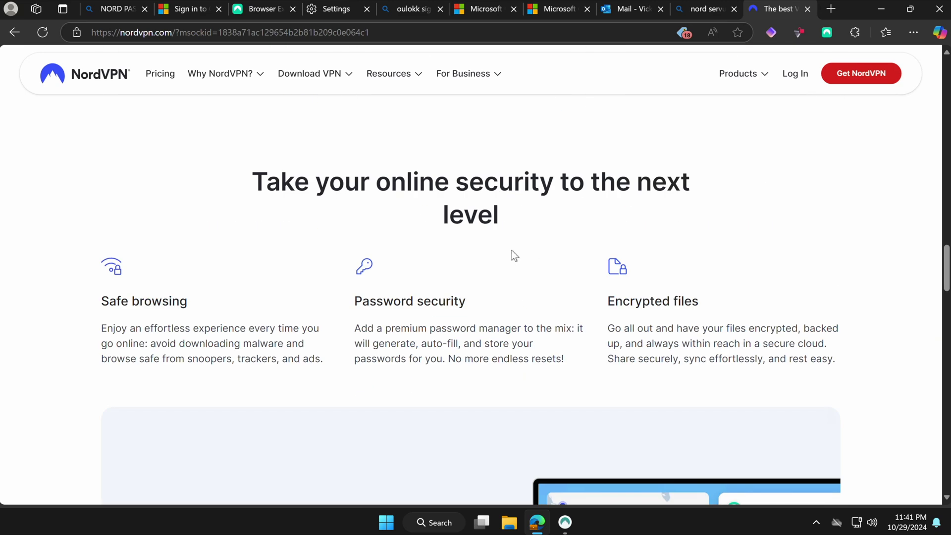
scroll(513, 255, "up", 2)
scroll(510, 253, "down", 15)
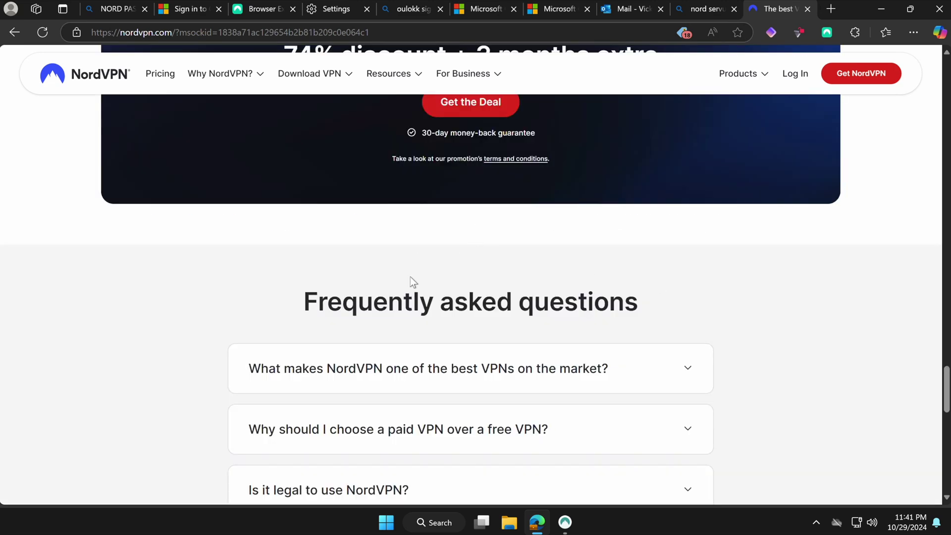
scroll(410, 277, "down", 4)
scroll(307, 130, "down", 7)
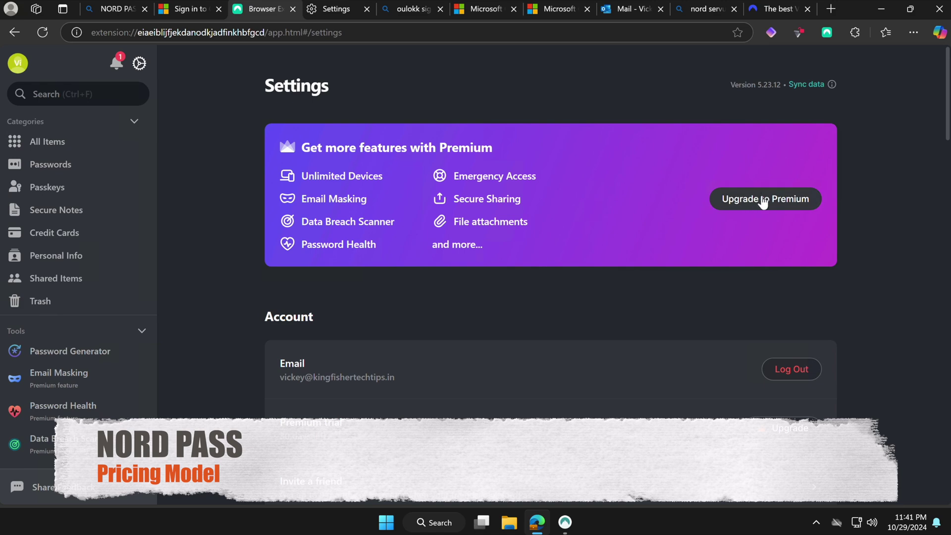
Step: Start the NordPass Premium upgrade and compare its 2-year and 1-year plans with the NordVPN and NordLocker add-ons
left_click(733, 203)
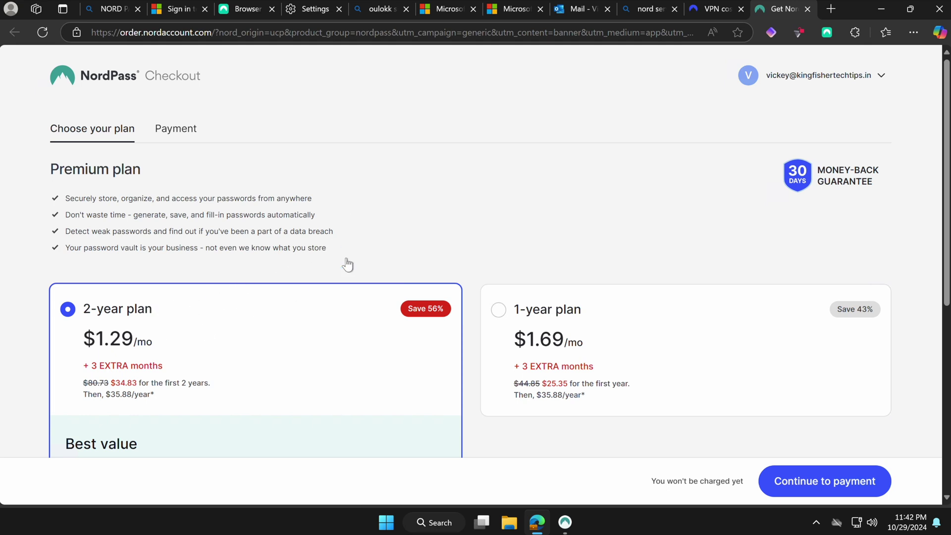
scroll(520, 270, "down", 2)
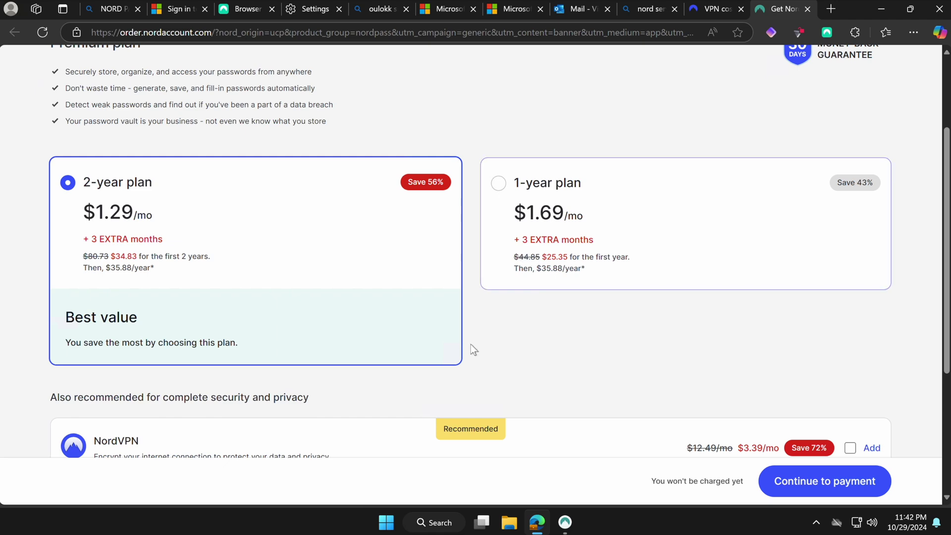
scroll(512, 318, "down", 2)
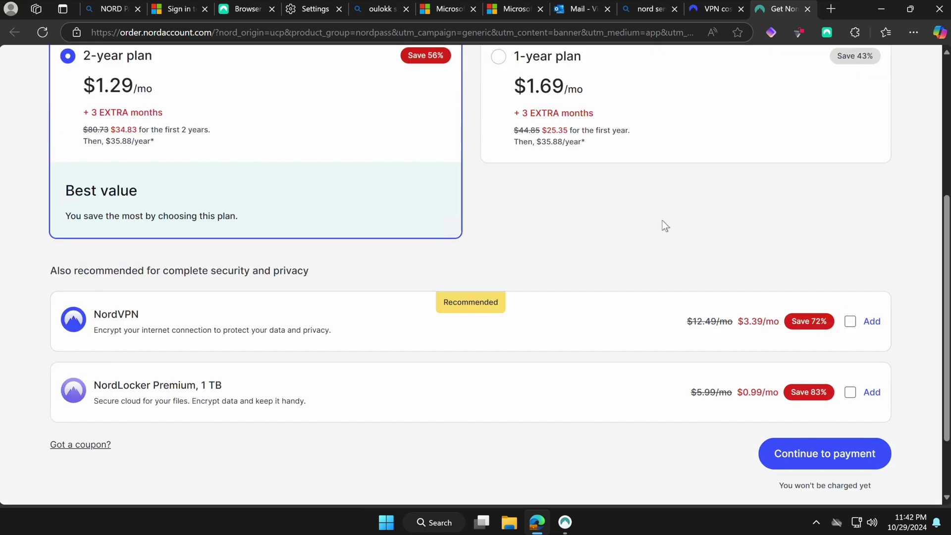
scroll(557, 237, "down", 2)
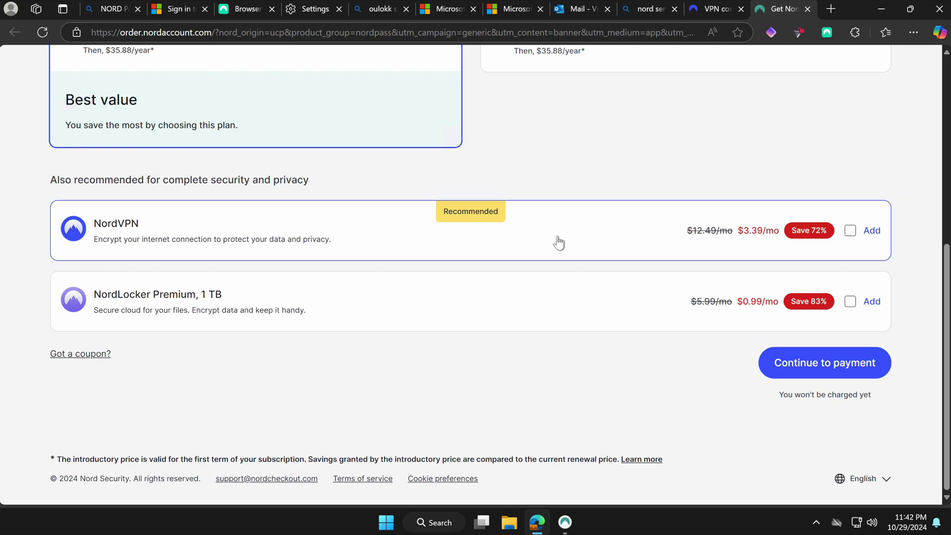
scroll(559, 243, "up", 5)
scroll(559, 241, "down", 2)
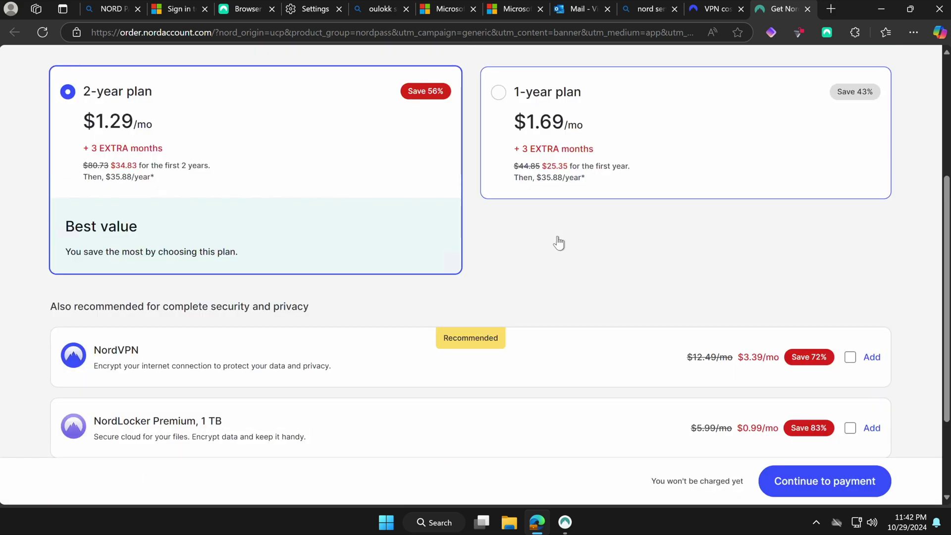
scroll(559, 241, "down", 2)
scroll(558, 243, "up", 5)
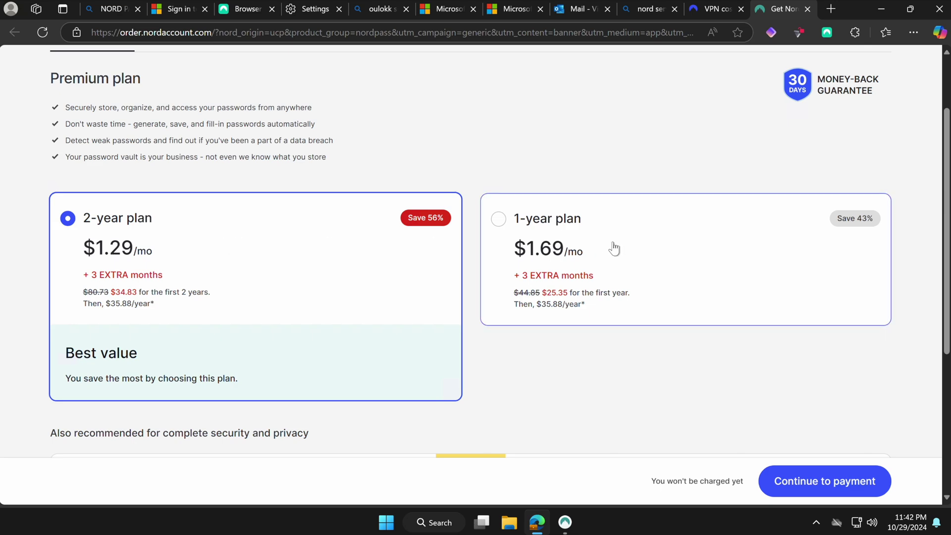
scroll(560, 329, "up", 2)
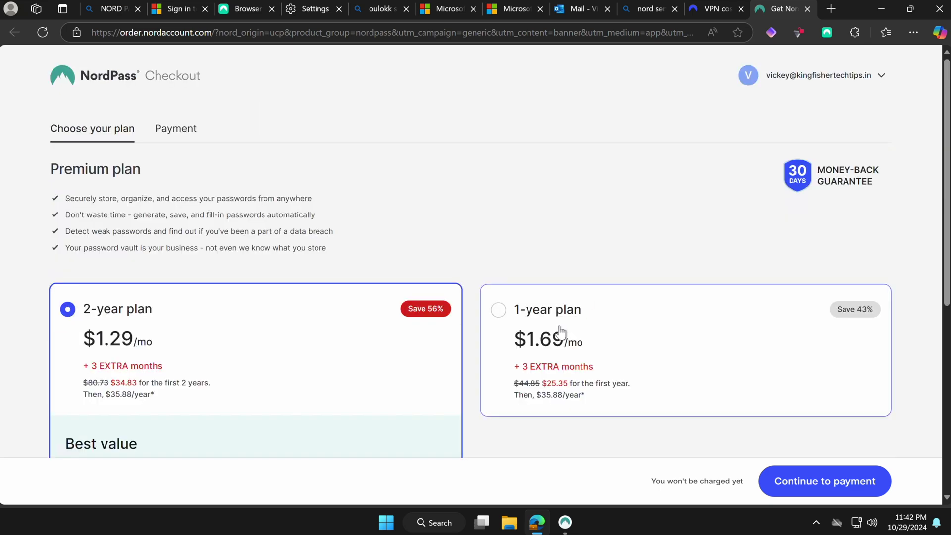
scroll(560, 329, "down", 2)
scroll(563, 329, "down", 1)
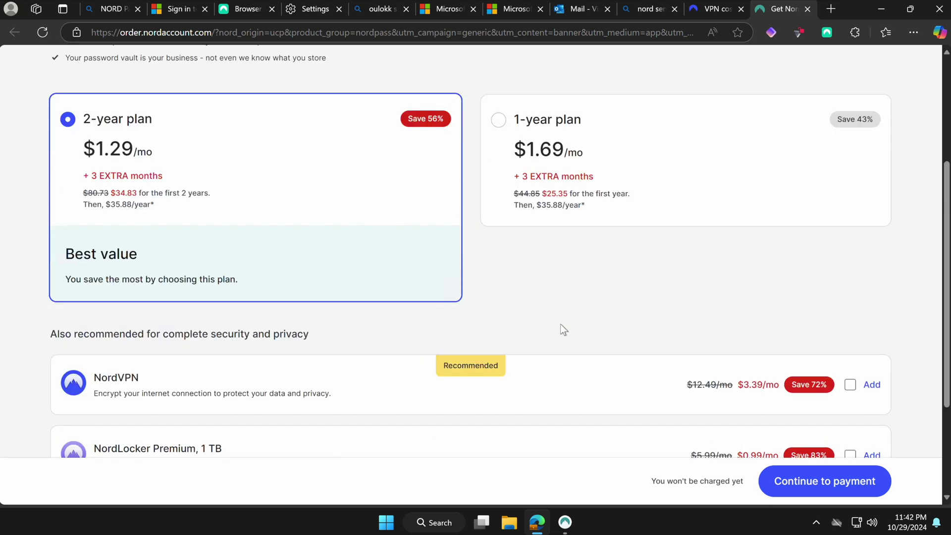
scroll(149, 426, "down", 1)
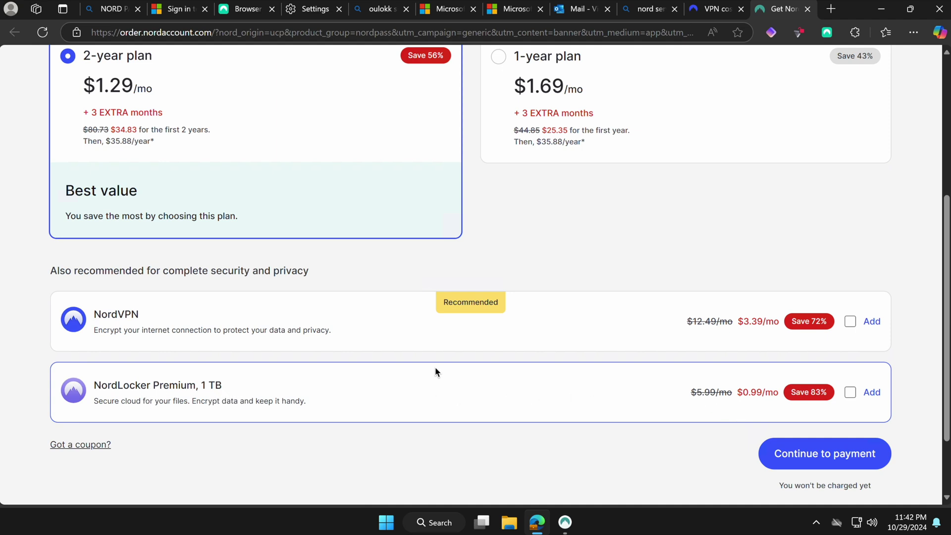
scroll(435, 372, "down", 2)
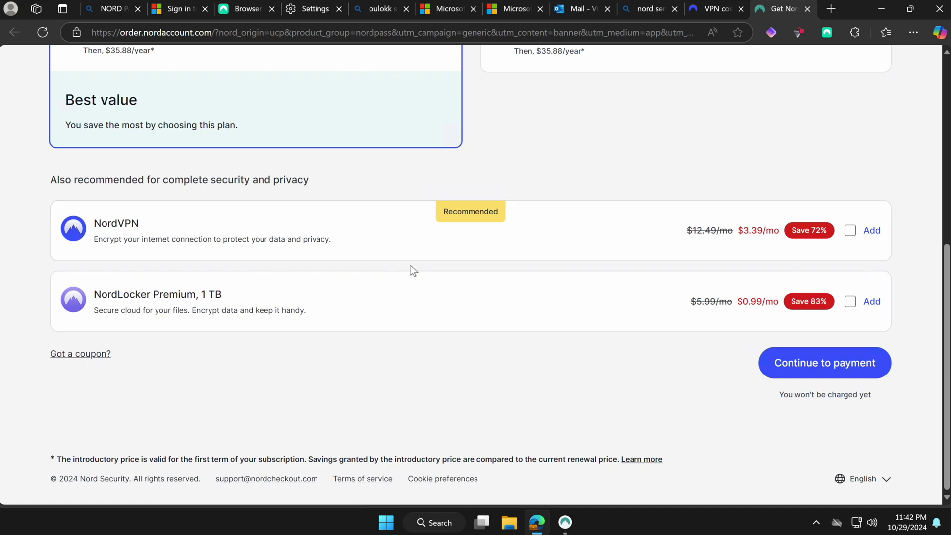
scroll(552, 197, "up", 5)
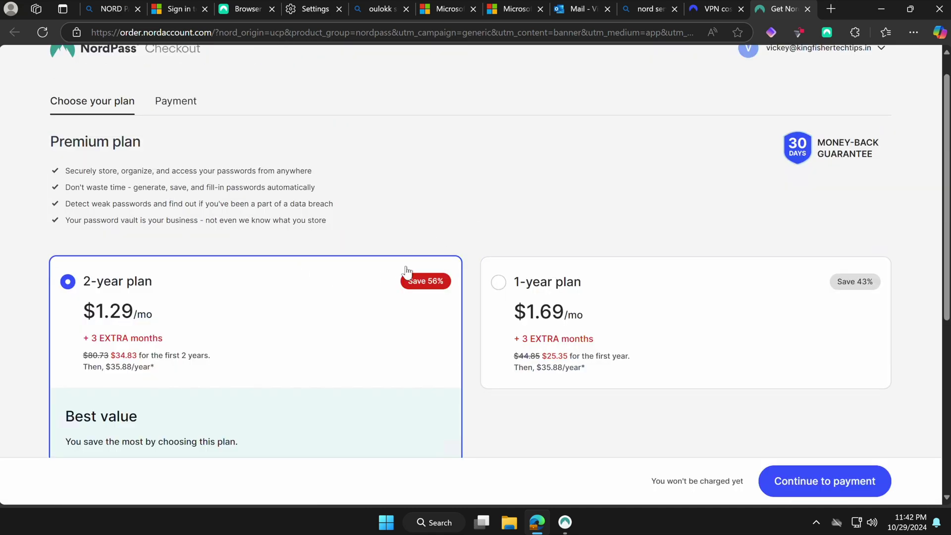
scroll(346, 196, "down", 6)
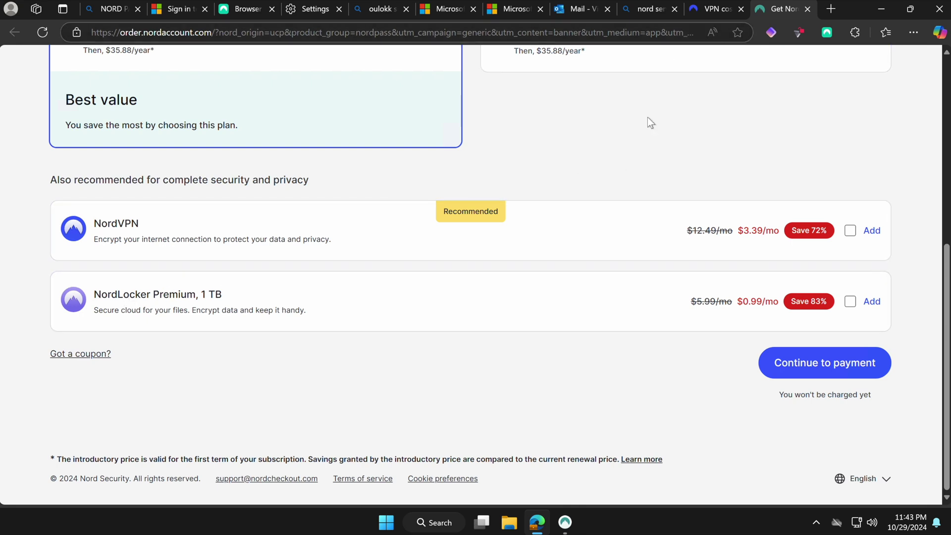
Step: Bring up the Compare plans table on the NordVPN pricing page
left_click(703, 10)
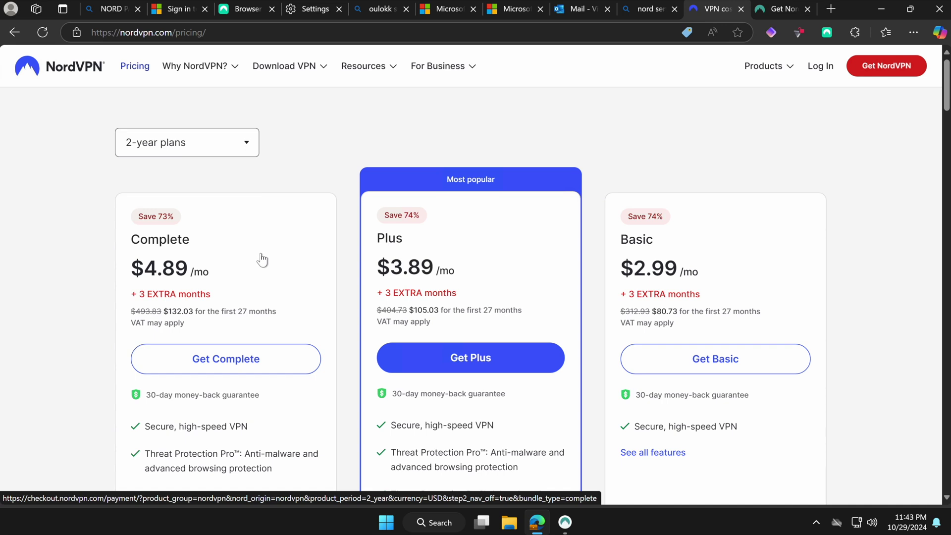
left_click(790, 71)
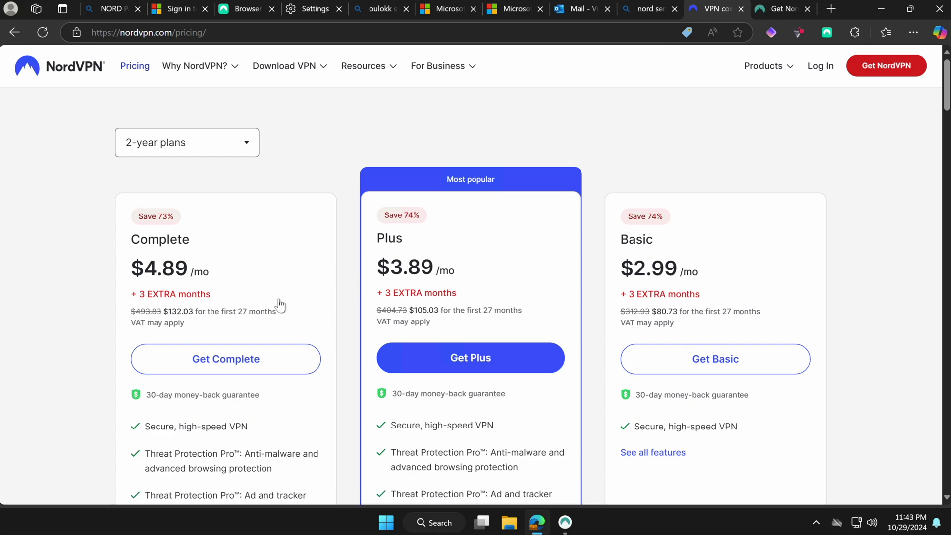
scroll(289, 300, "down", 3)
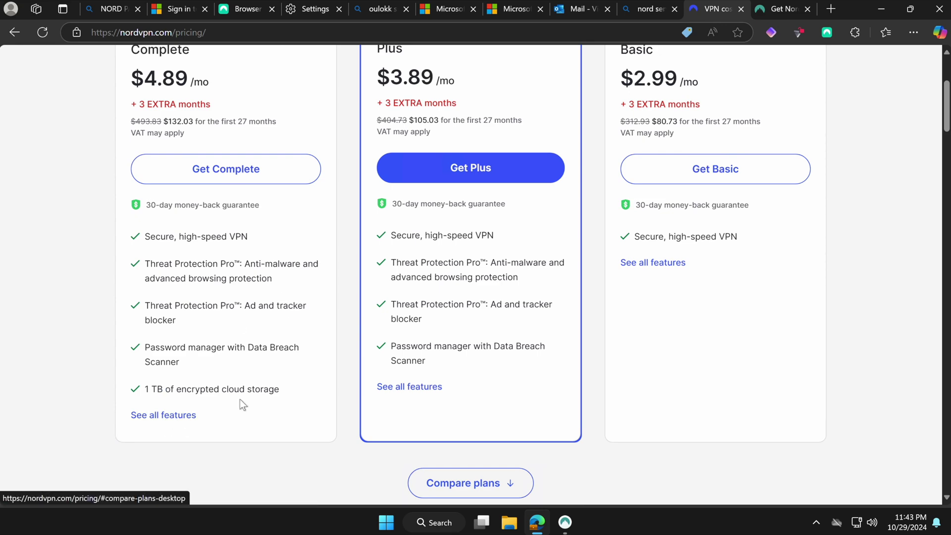
left_click(240, 401)
scroll(436, 257, "down", 3)
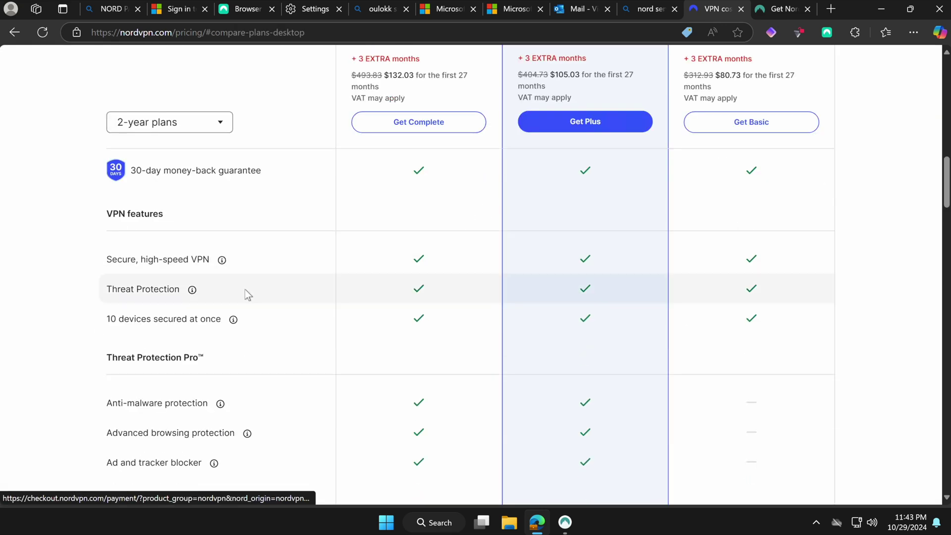
Step: Review the Complete, Plus and Basic feature rows, then choose the Complete plan
left_click_drag(208, 363, 117, 357)
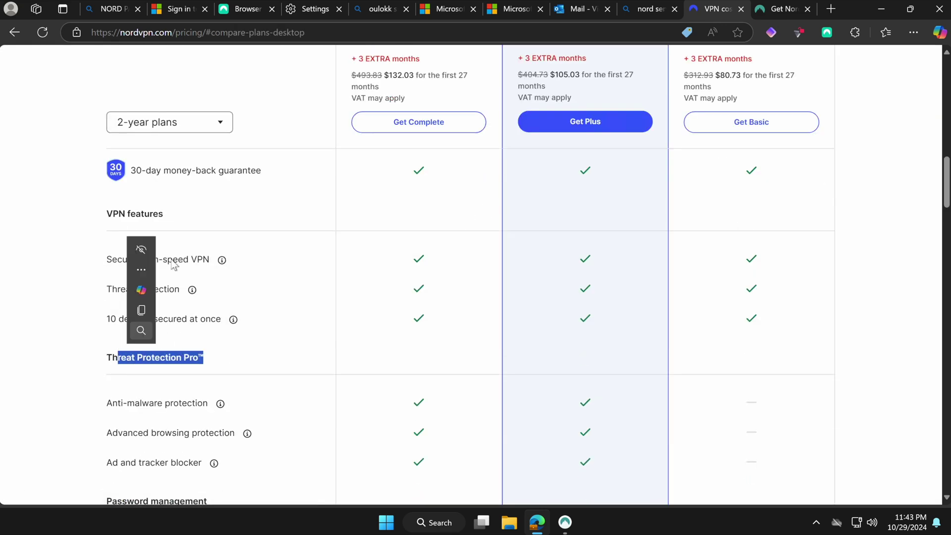
left_click_drag(177, 221, 130, 241)
scroll(520, 196, "up", 1)
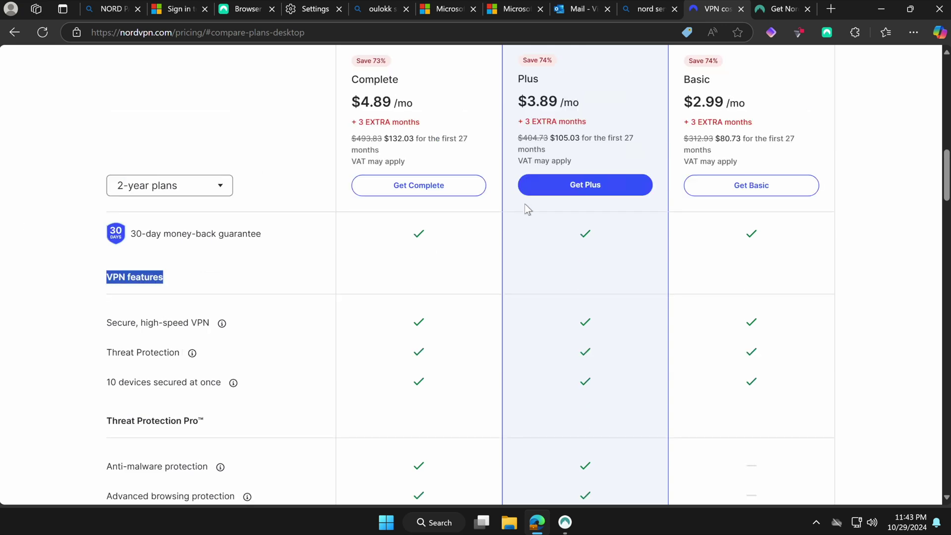
scroll(525, 206, "up", 1)
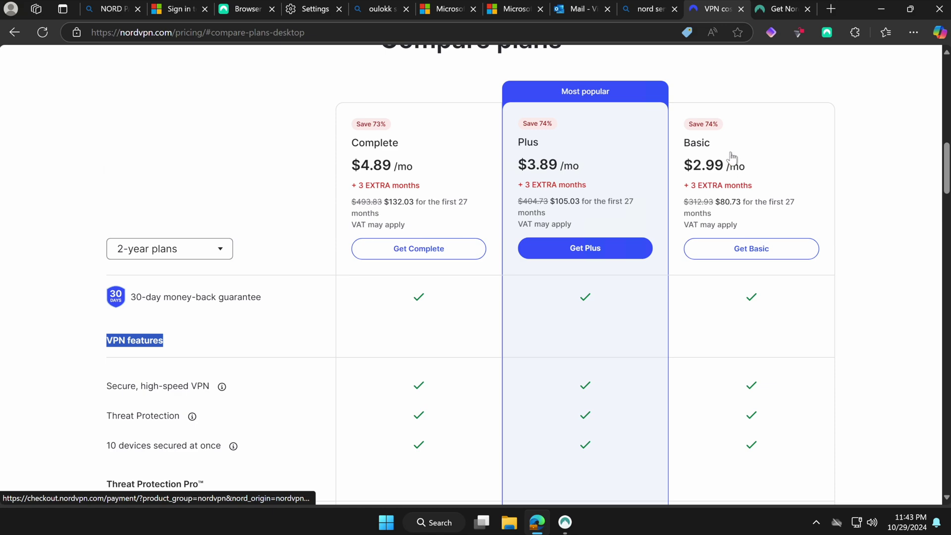
scroll(619, 230, "down", 1)
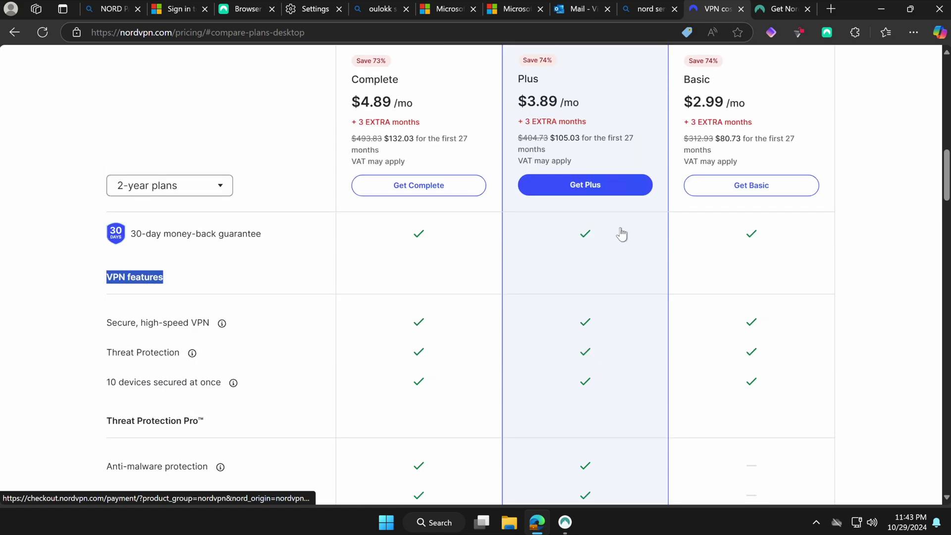
scroll(718, 228, "down", 2)
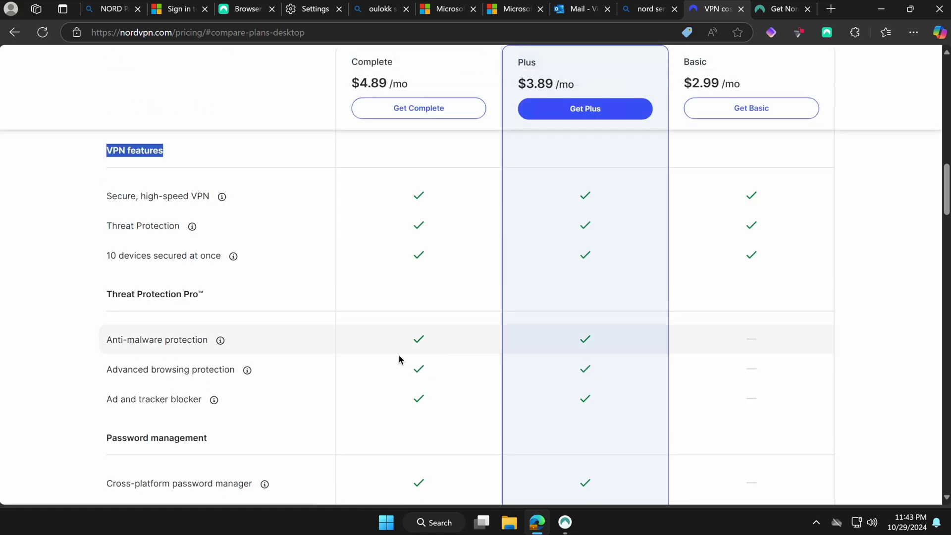
scroll(559, 308, "down", 4)
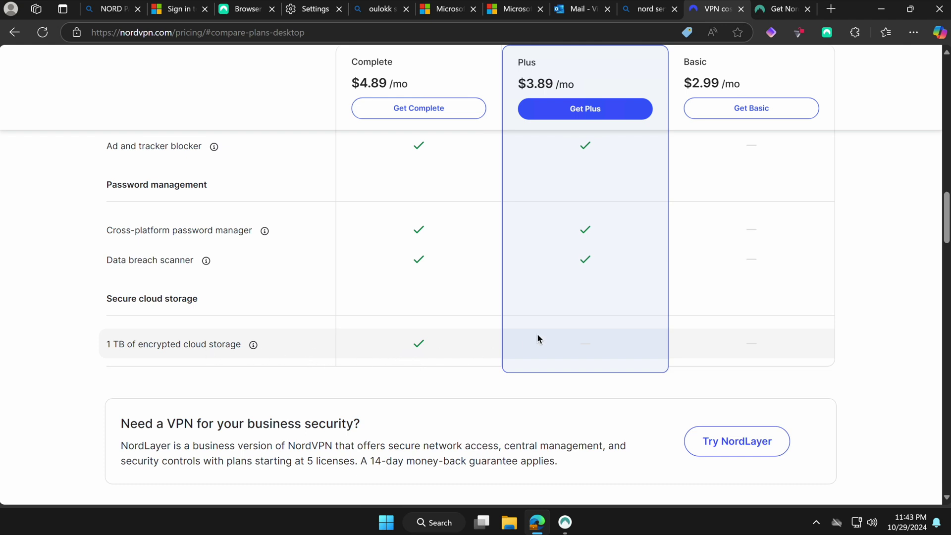
scroll(540, 331, "up", 2)
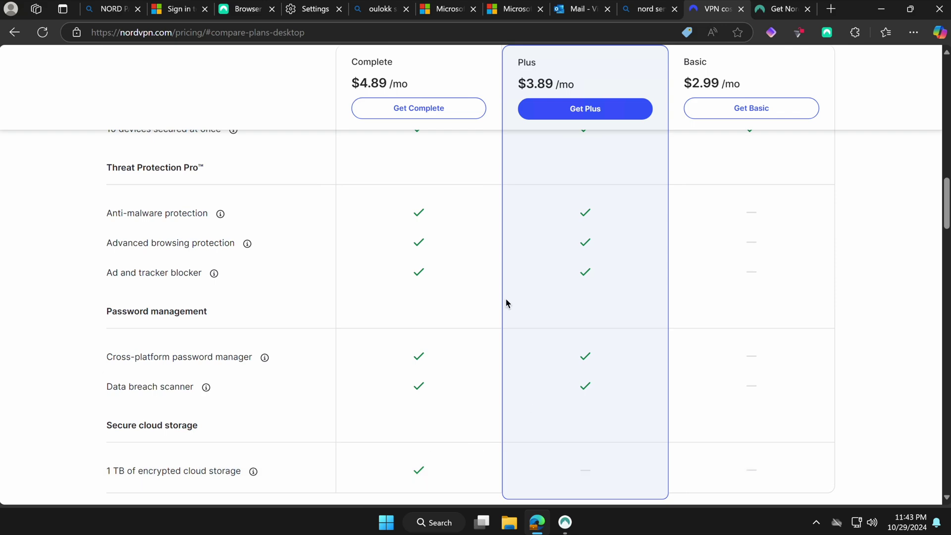
scroll(367, 229, "down", 3)
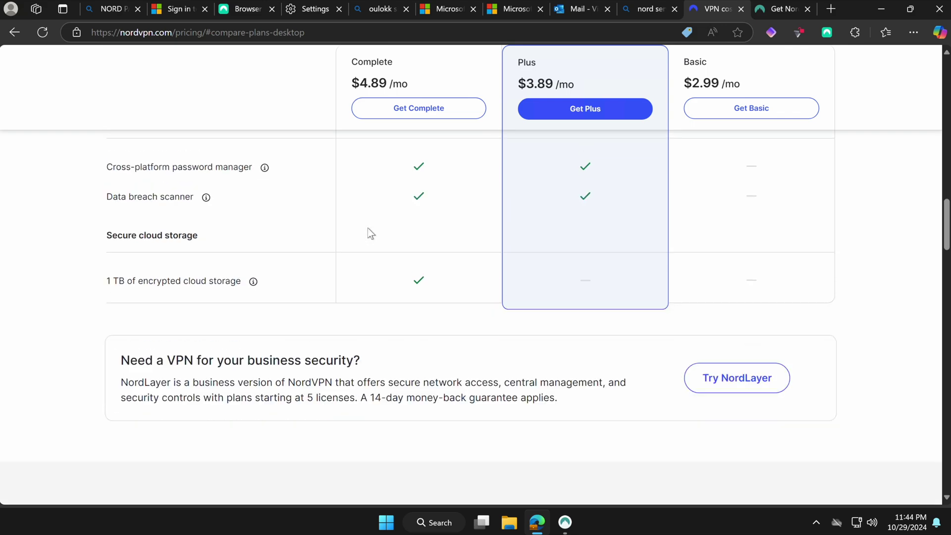
scroll(368, 229, "up", 3)
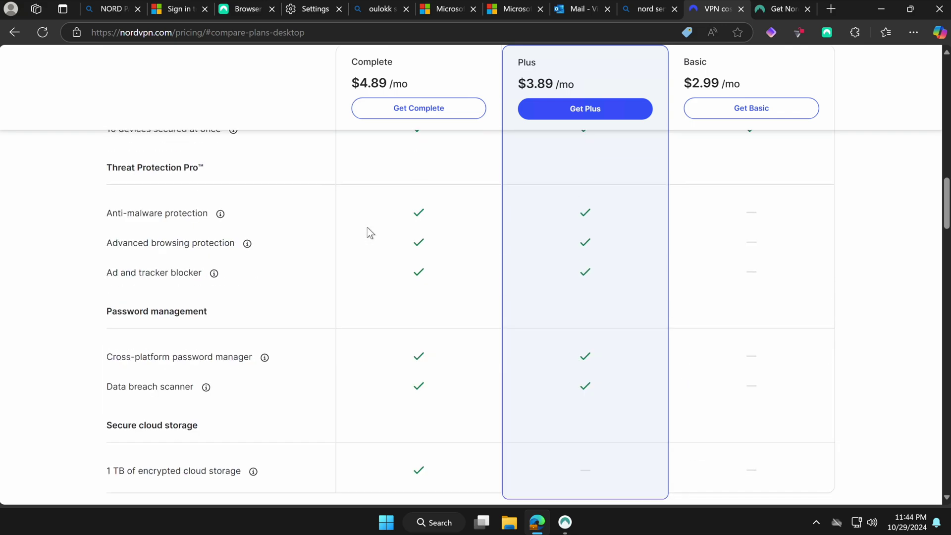
scroll(367, 227, "up", 4)
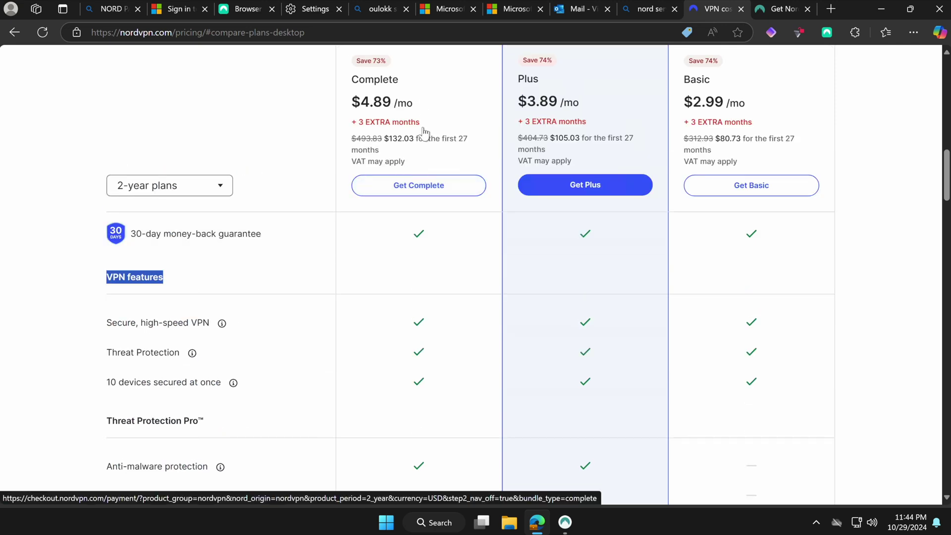
scroll(228, 276, "down", 2)
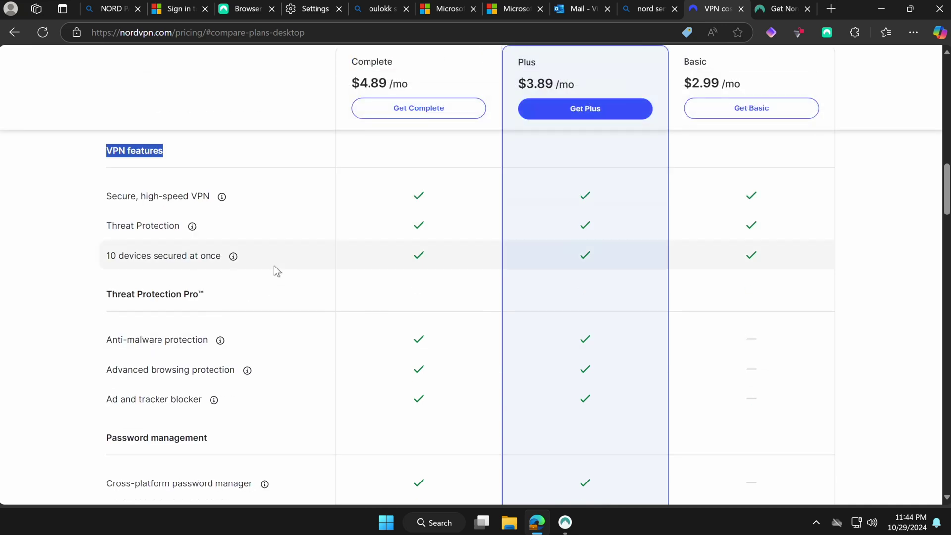
scroll(298, 293, "down", 3)
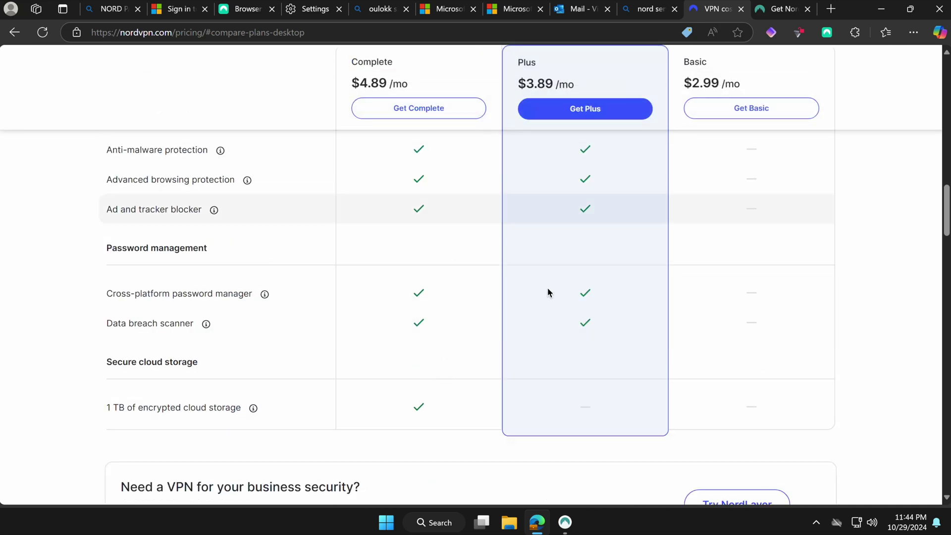
scroll(429, 217, "down", 3)
scroll(429, 217, "up", 15)
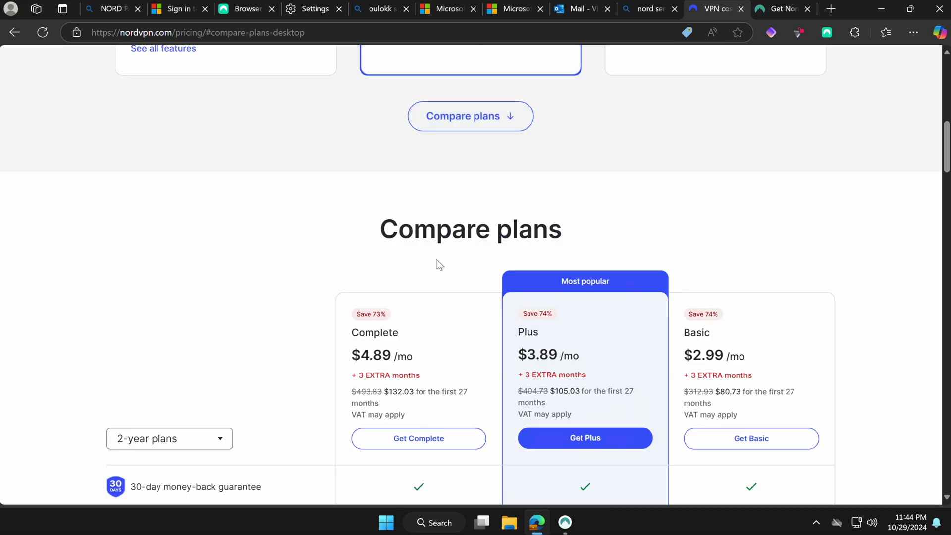
left_click(418, 439)
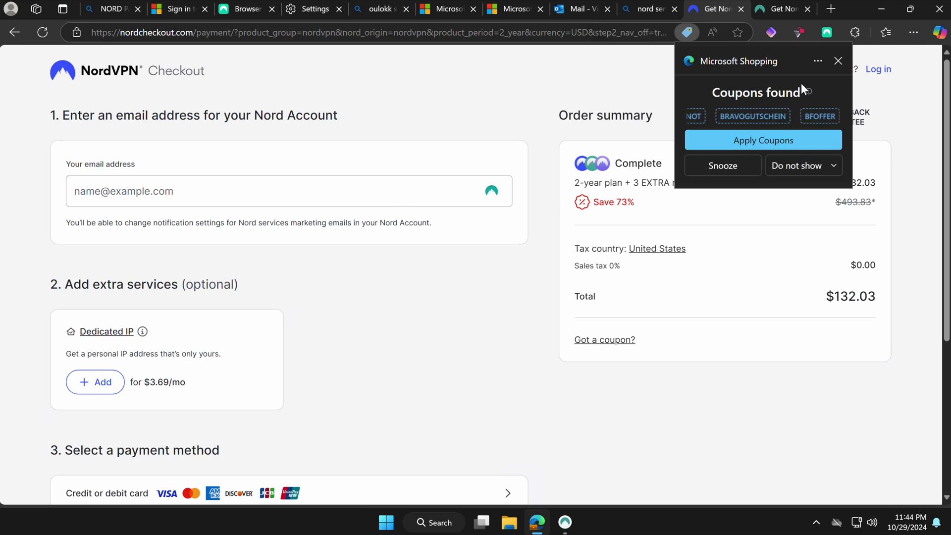
Step: Dismiss the Microsoft Shopping coupon popup on the NordVPN checkout page
left_click(838, 61)
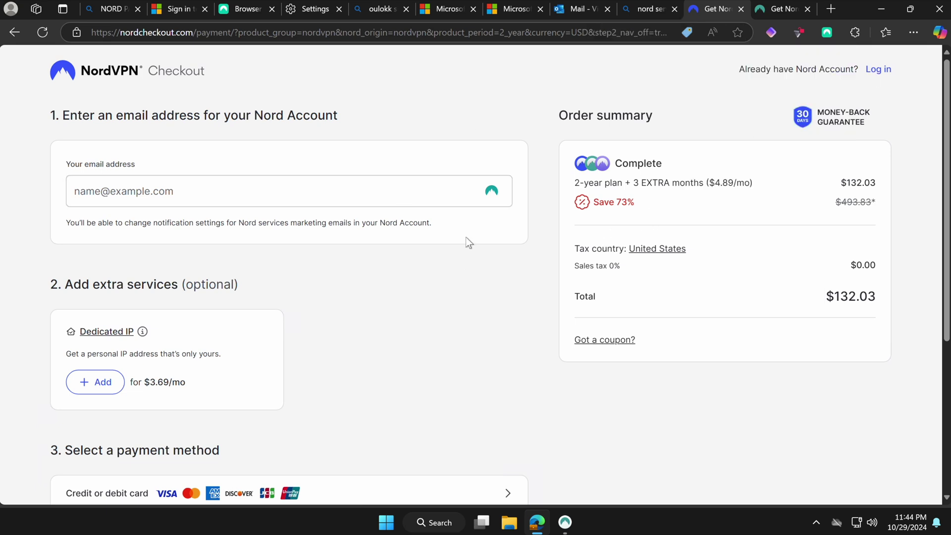
scroll(479, 222, "down", 5)
scroll(423, 225, "up", 1)
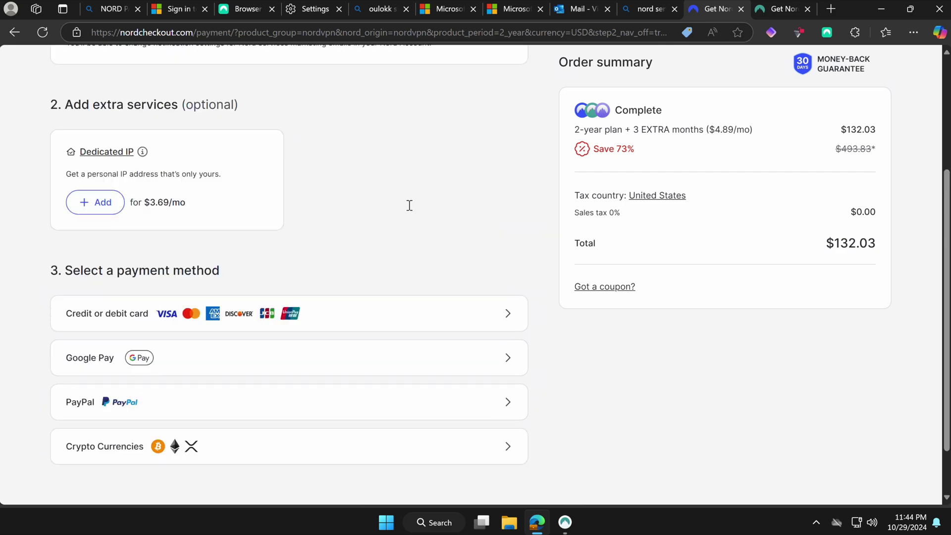
scroll(409, 205, "up", 3)
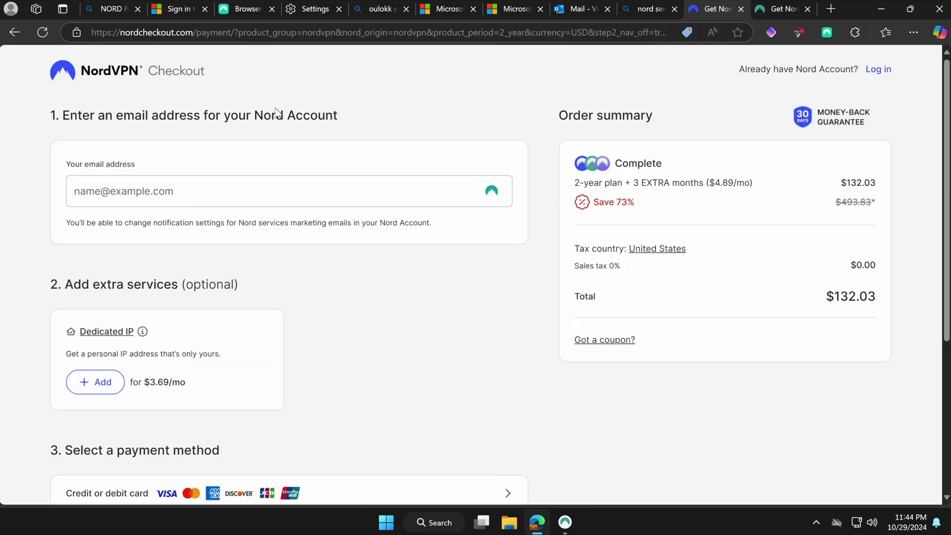
Step: Review the $132.03 Complete 2-year order summary and payment methods, comparing with the other open tabs
key("ctrl+shift+Tab")
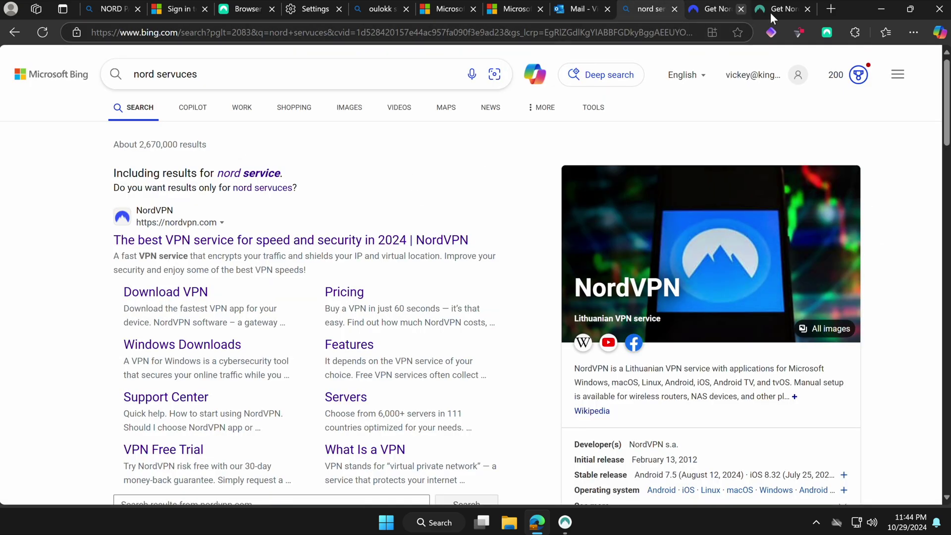
left_click(771, 13)
scroll(461, 189, "up", 6)
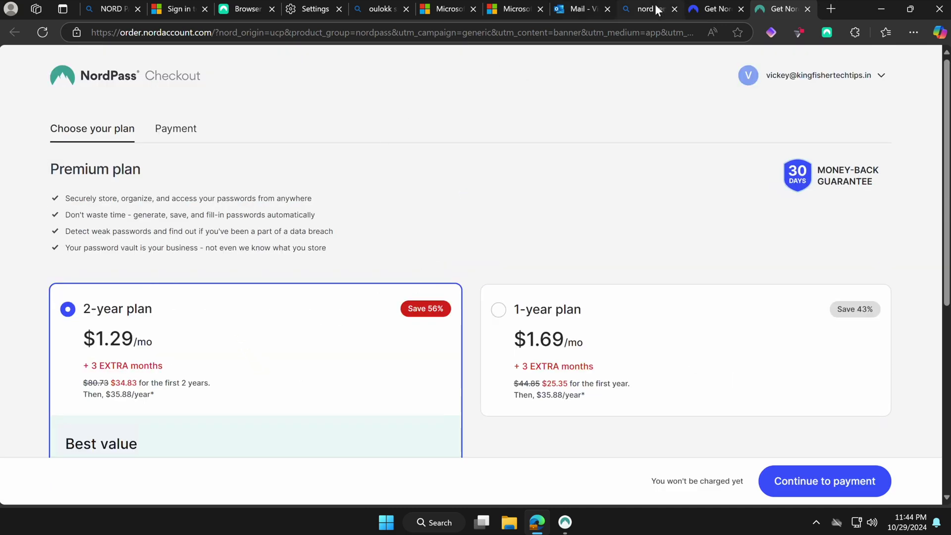
left_click(704, 14)
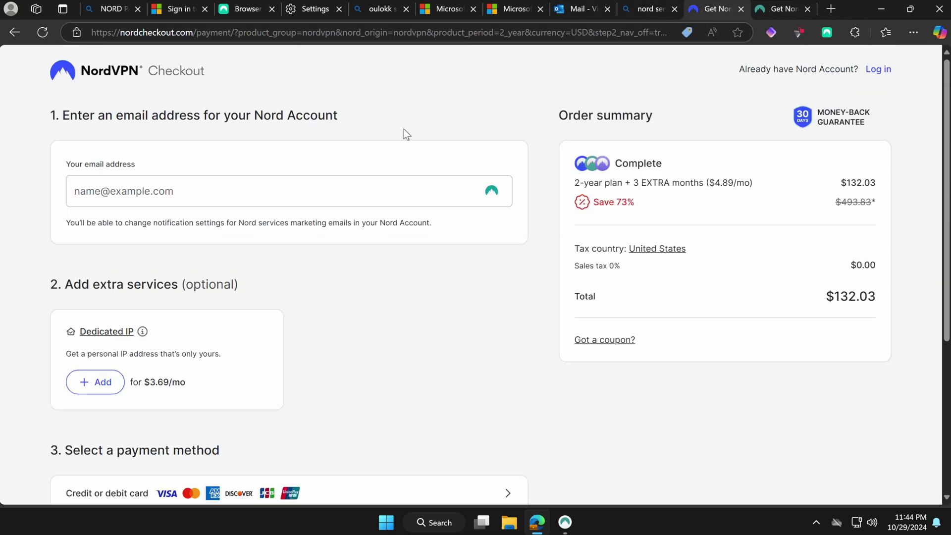
scroll(314, 173, "down", 1)
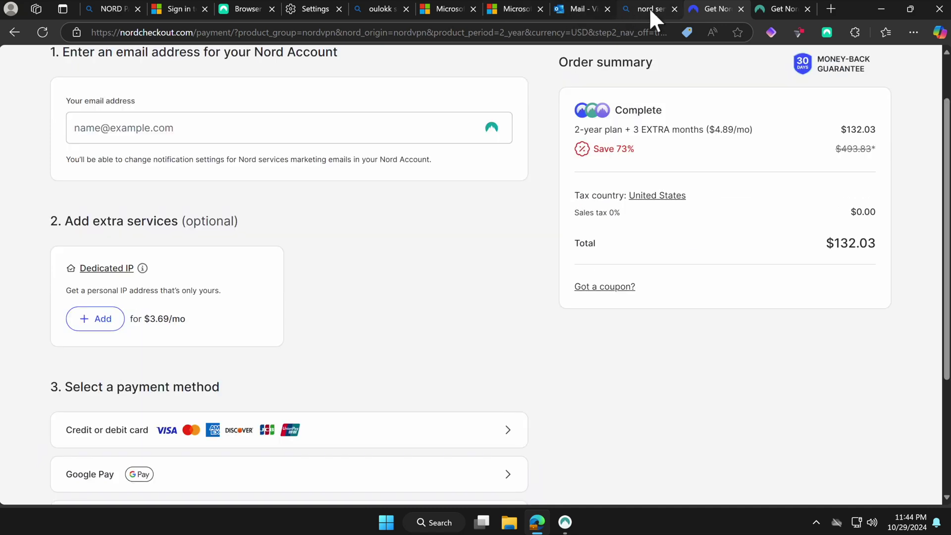
left_click(650, 10)
key("ctrl+Tab")
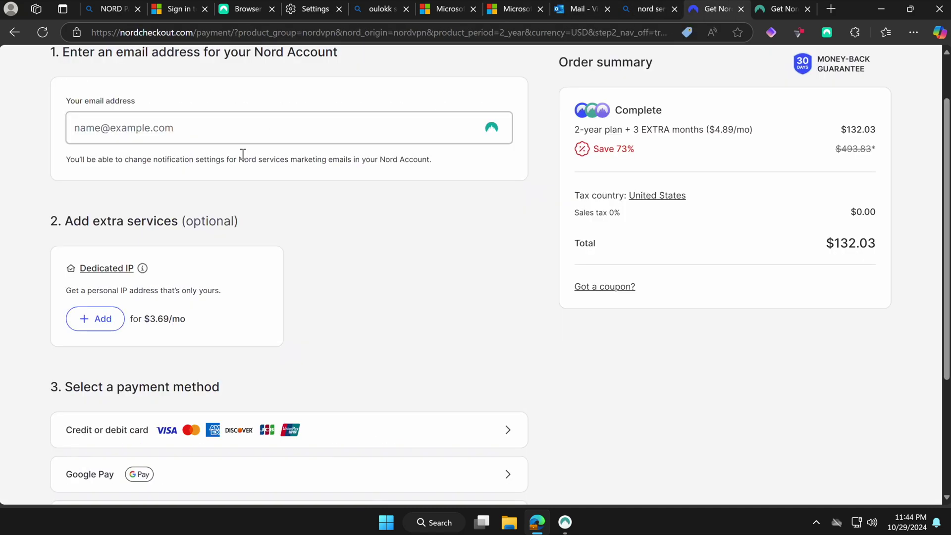
key("ctrl+Tab")
key("ctrl+shift+Tab")
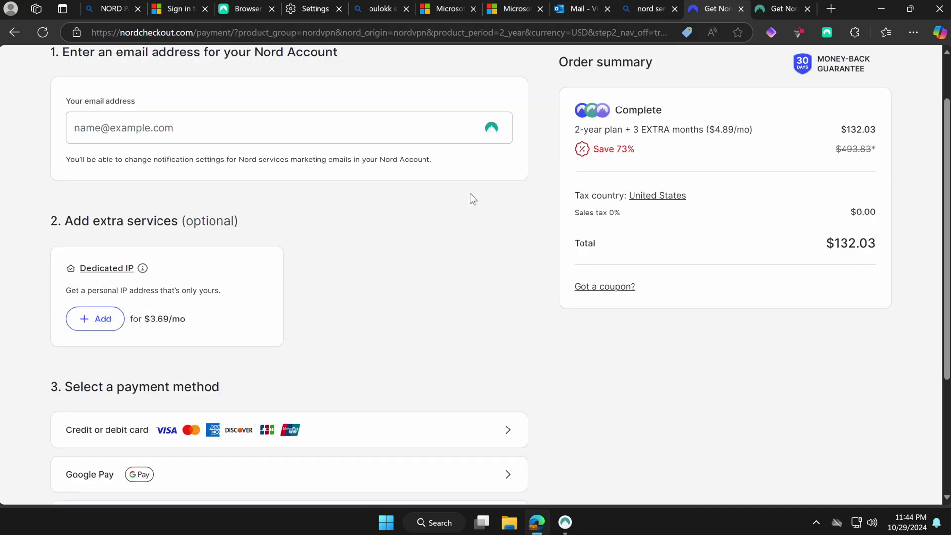
scroll(471, 197, "down", 2)
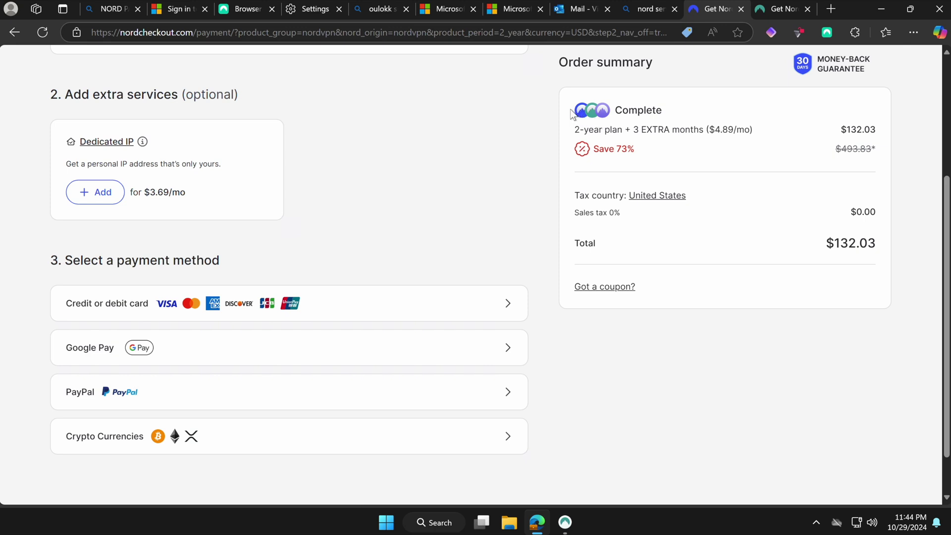
left_click_drag(570, 109, 613, 104)
left_click(411, 149)
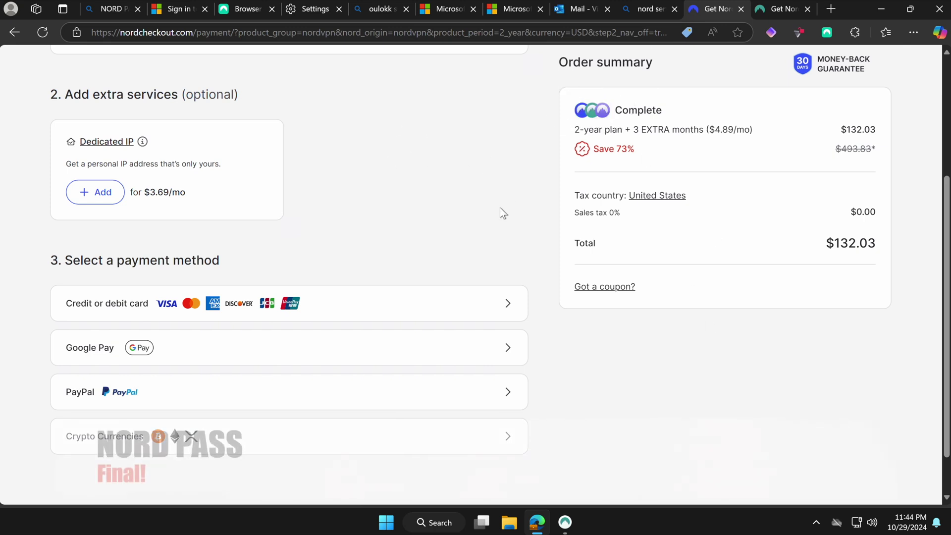